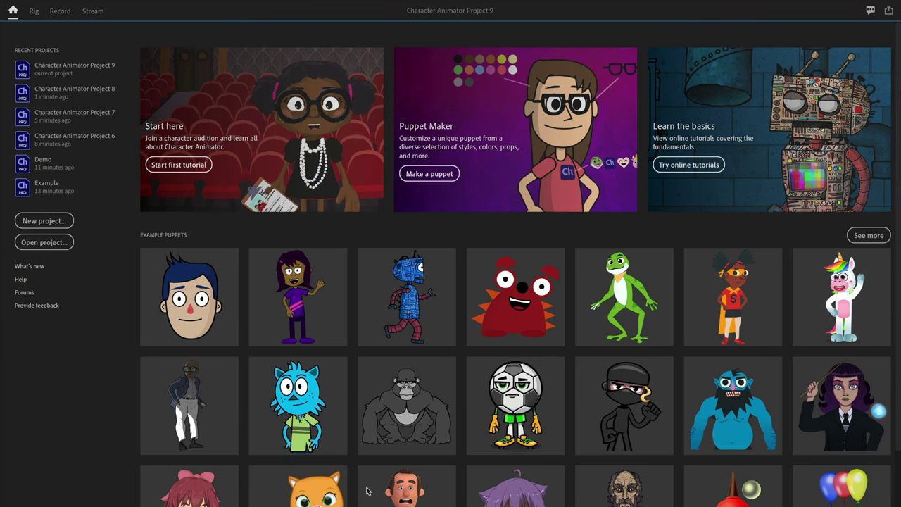
Create a new project named Character Animator Project 10 in the Character Animator folder
scroll(366, 491, "down", 3)
scroll(410, 487, "up", 3)
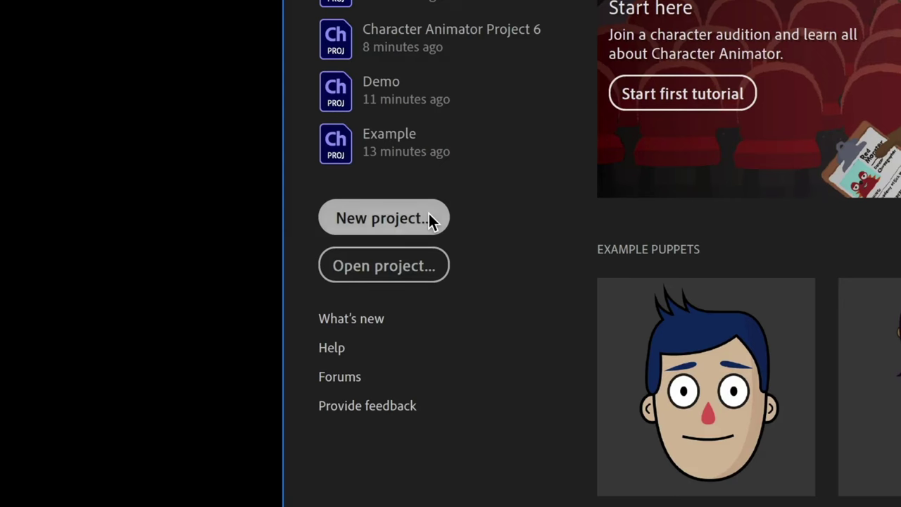
left_click(429, 216)
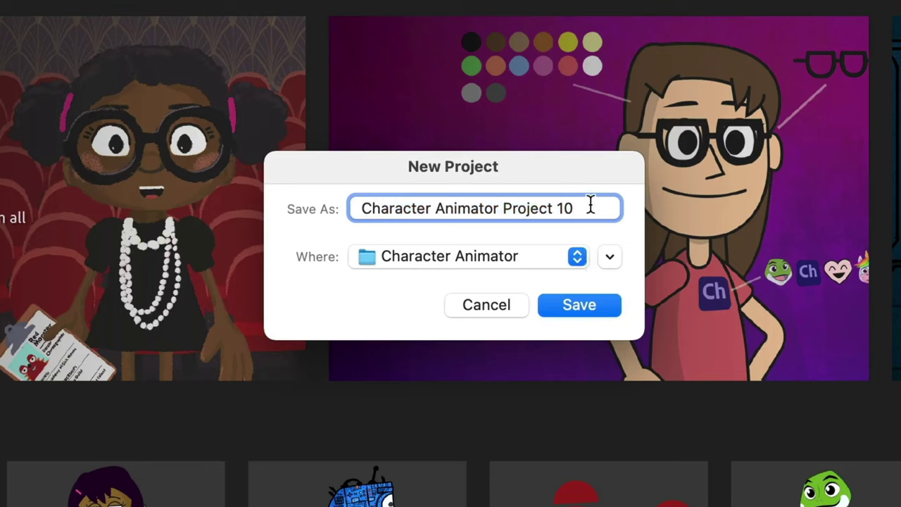
left_click(606, 309)
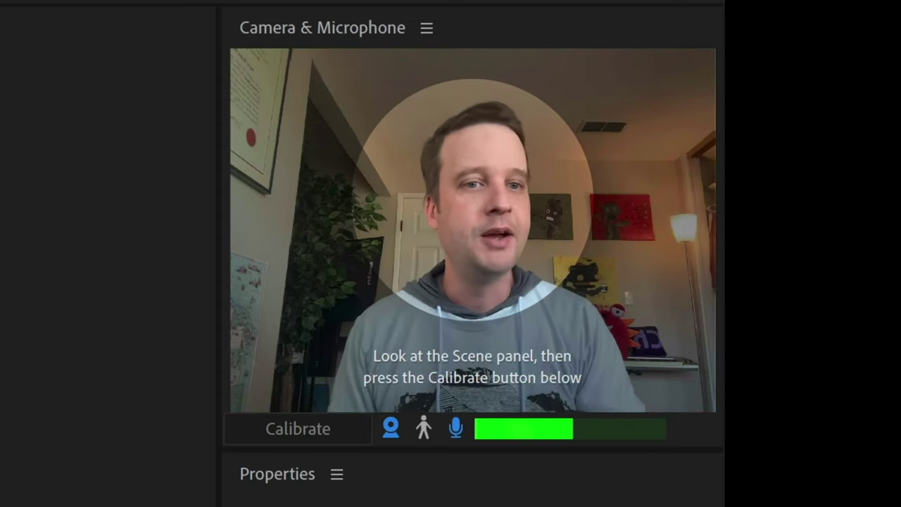
Choose the FaceTime HD Camera as the camera input for face tracking
left_click(392, 429)
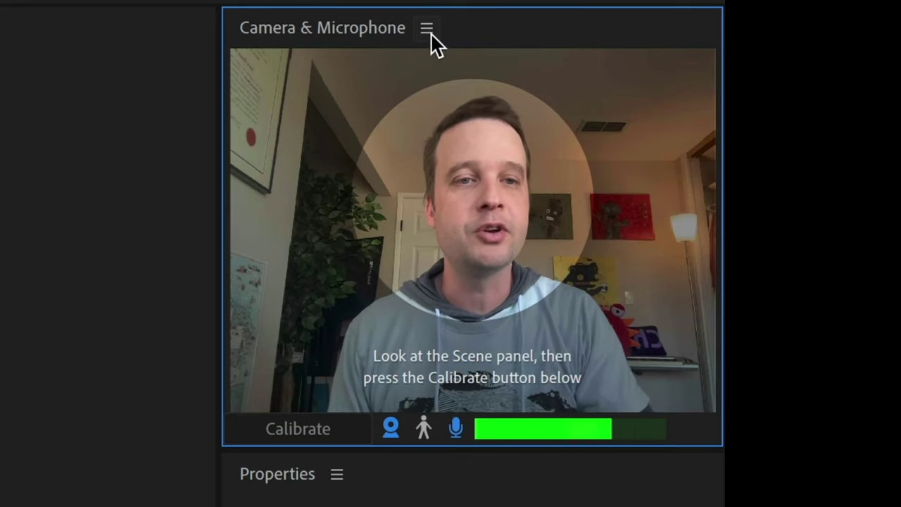
left_click(429, 31)
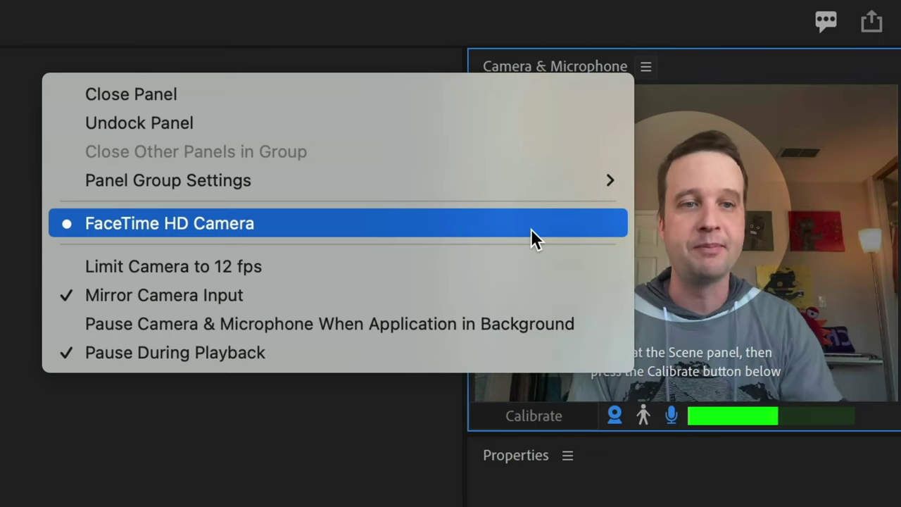
left_click(486, 227)
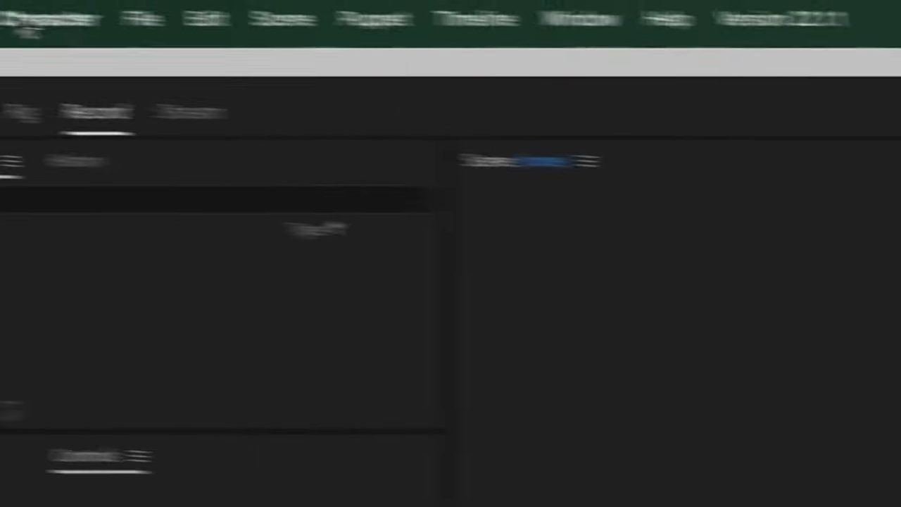
Check the available default input devices in the Audio Hardware preferences, keeping the system default microphone
left_click(101, 27)
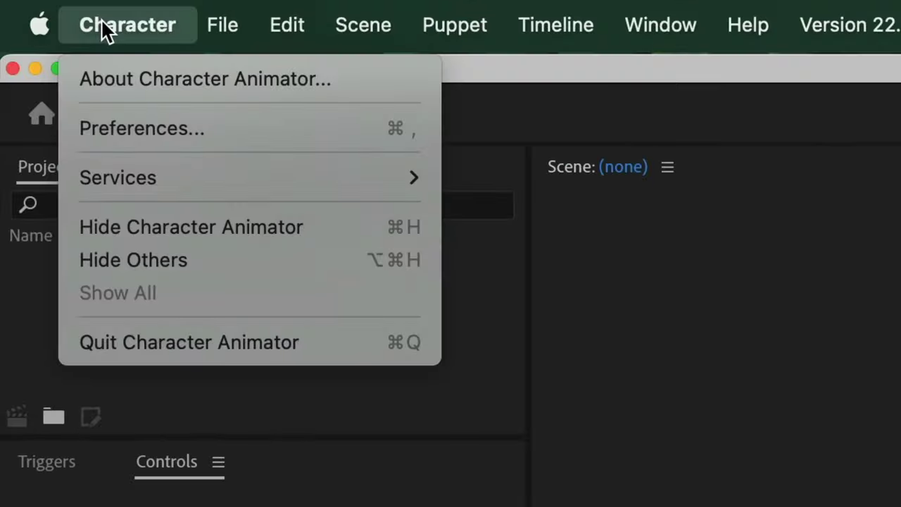
left_click(179, 134)
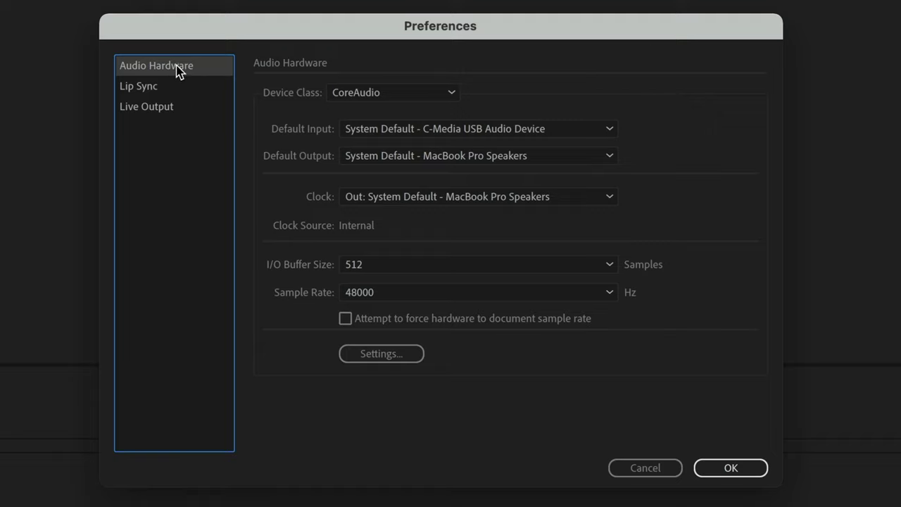
left_click(610, 131)
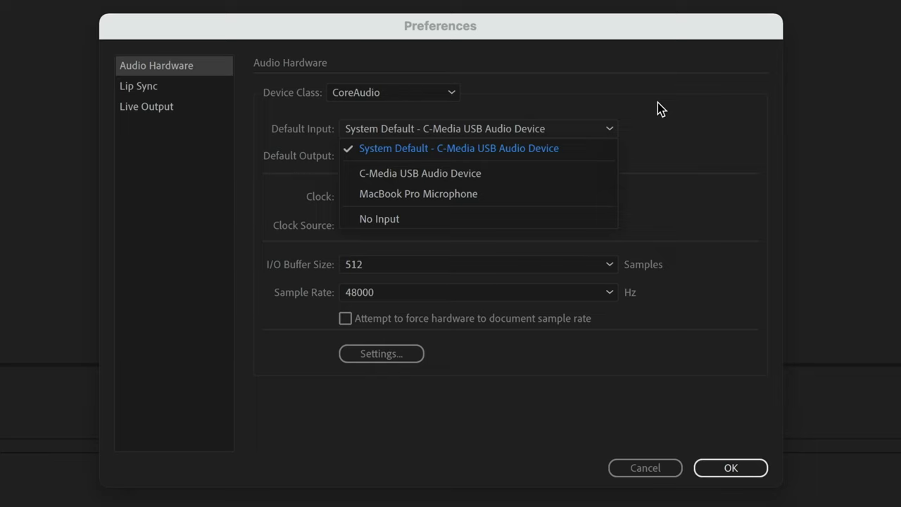
left_click(676, 99)
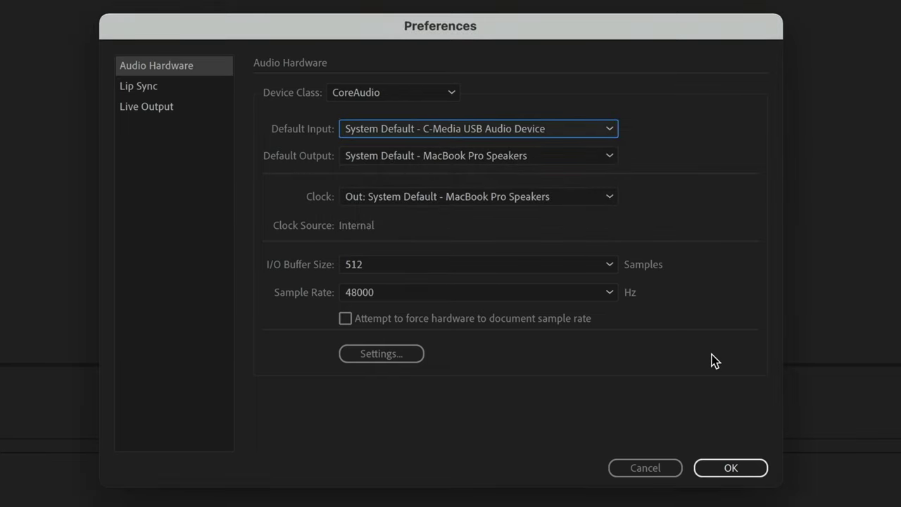
left_click(749, 469)
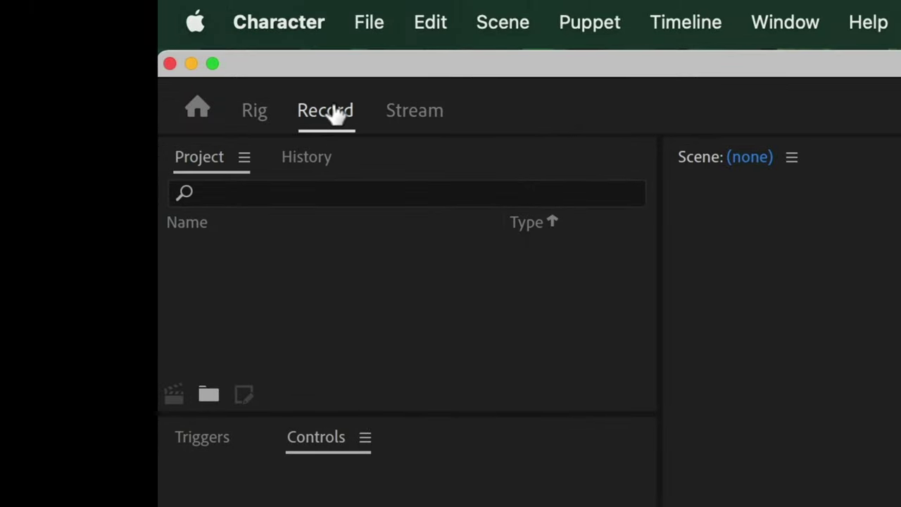
Return to the Home workspace and open Puppet Maker
left_click(198, 111)
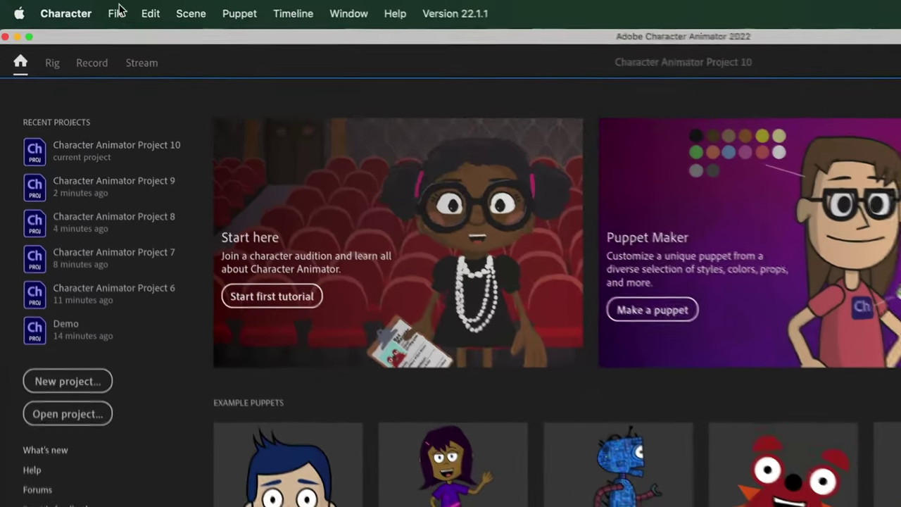
left_click(117, 14)
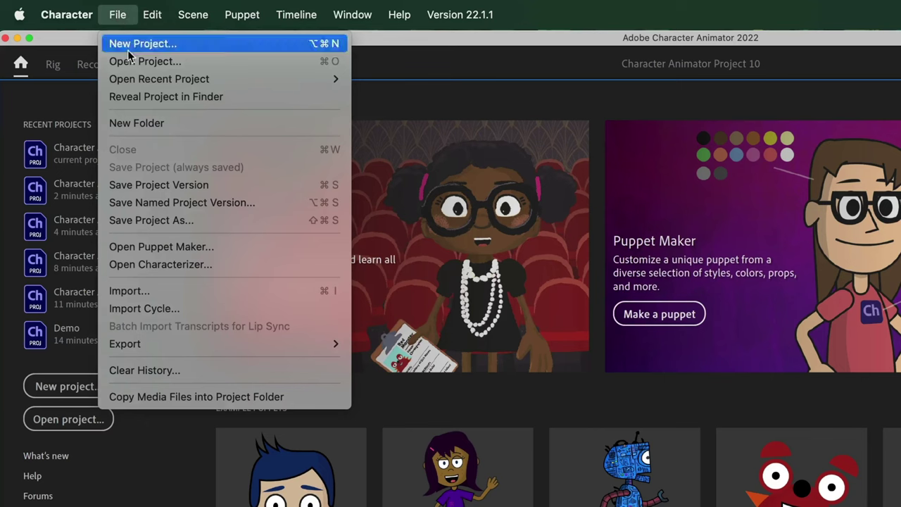
left_click(247, 291)
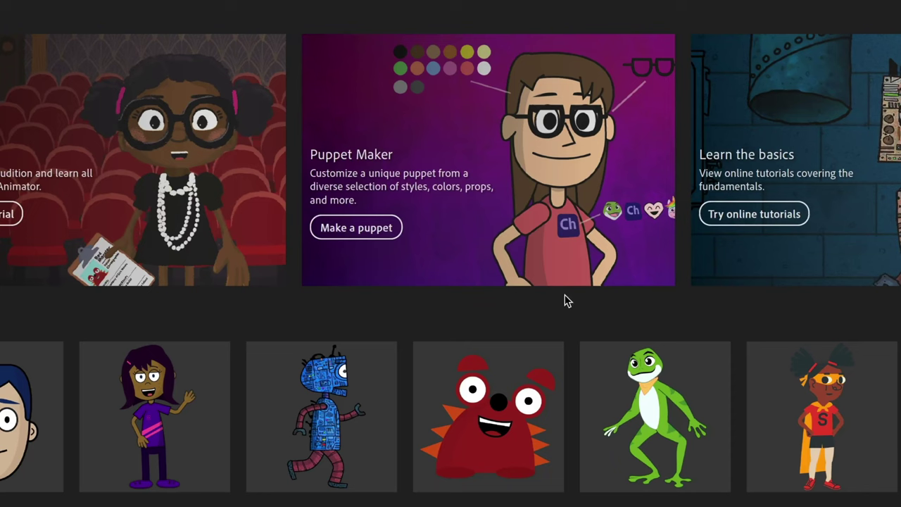
left_click(395, 229)
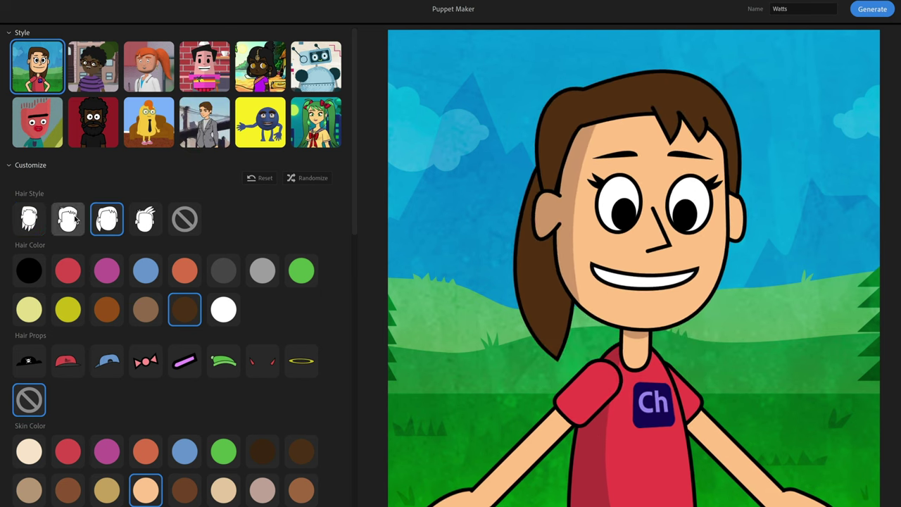
Give the puppet long straight blue hair, try the red cap, remove it, and review the remaining customization options
left_click(146, 271)
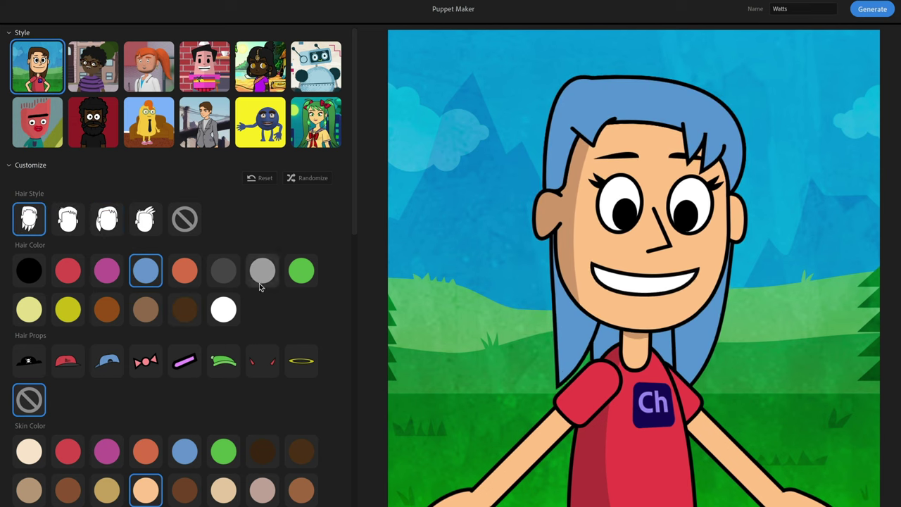
scroll(246, 362, "down", 1)
left_click(68, 309)
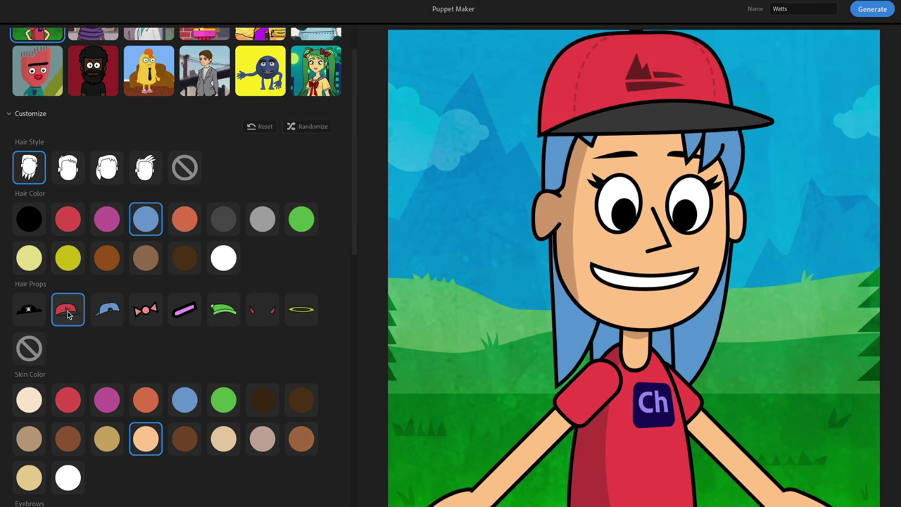
left_click(31, 345)
scroll(151, 348, "down", 10)
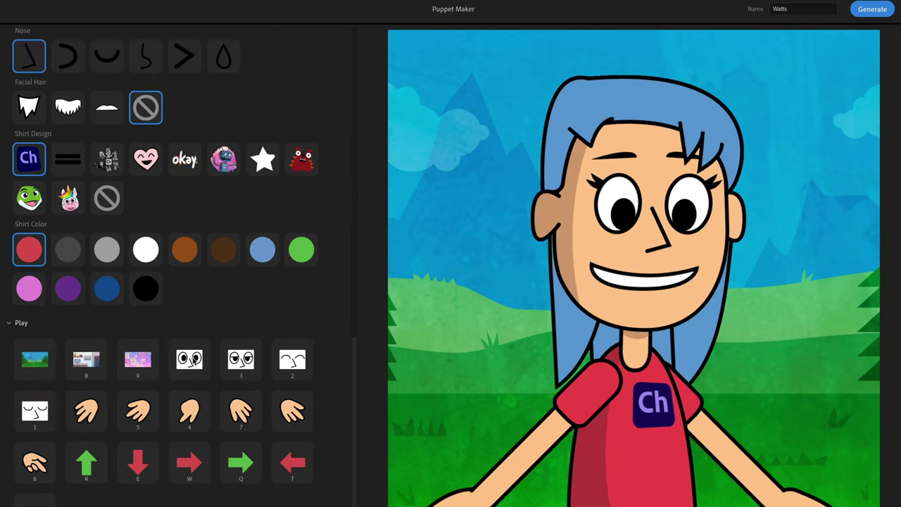
scroll(232, 325, "up", 11)
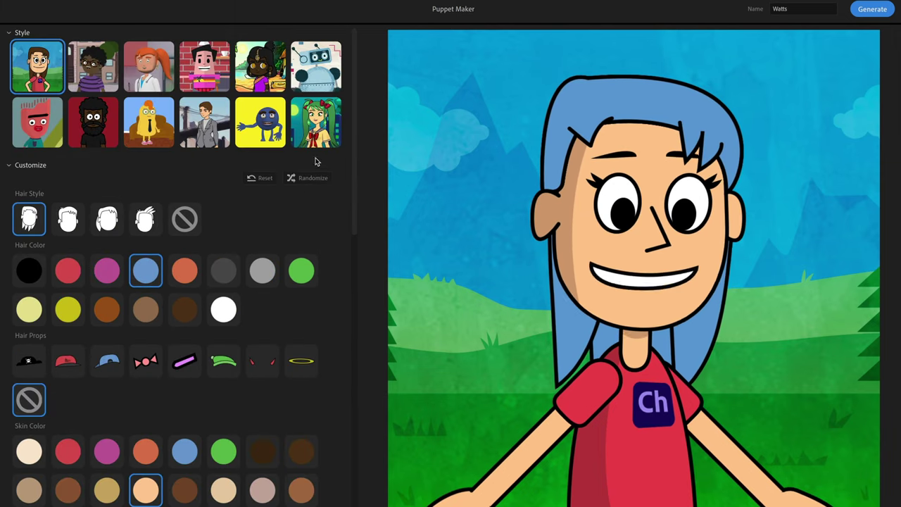
Randomize the puppet's appearance several times and close Puppet Maker without generating a puppet
left_click(309, 179)
left_click(310, 178)
left_click(310, 178)
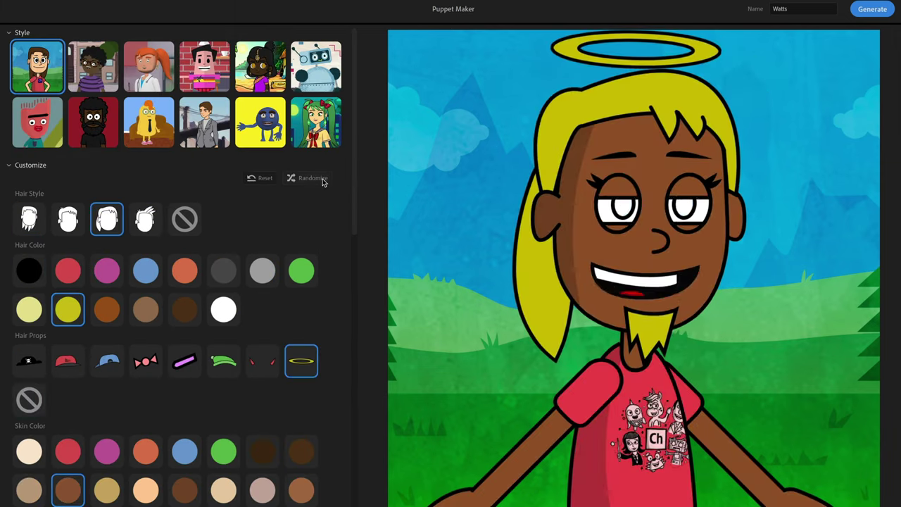
left_click(322, 181)
left_click(322, 181)
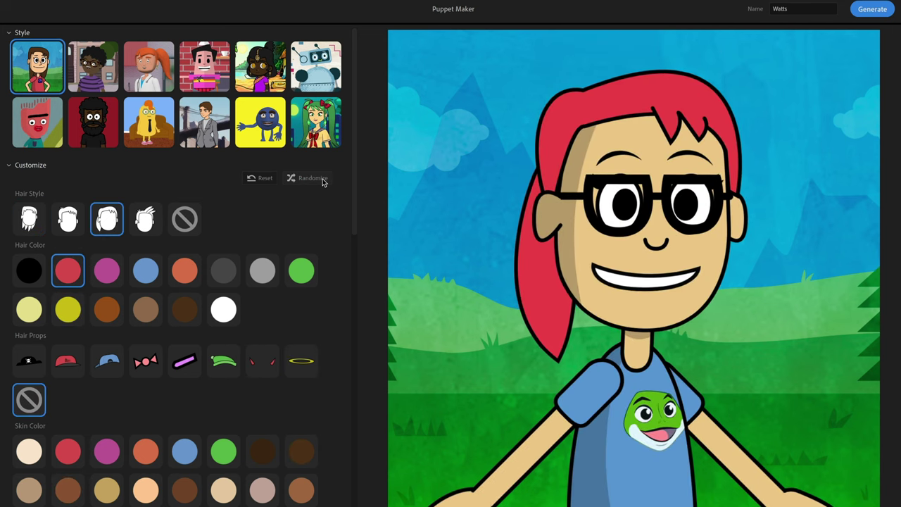
scroll(305, 228, "down", 5)
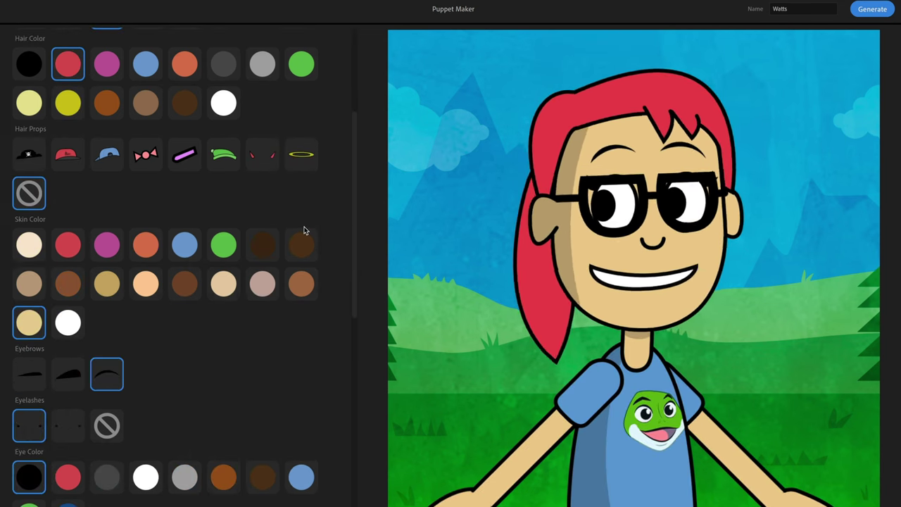
scroll(304, 228, "up", 5)
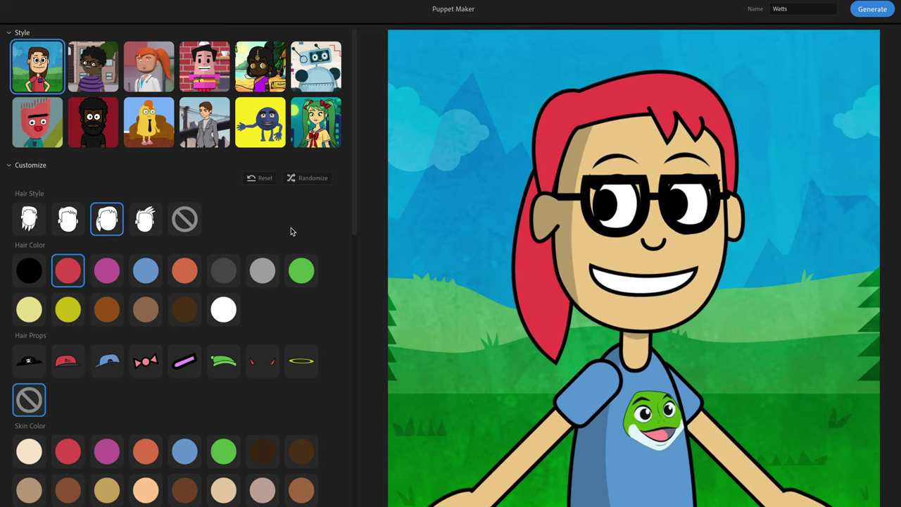
mouse_move(68, 2)
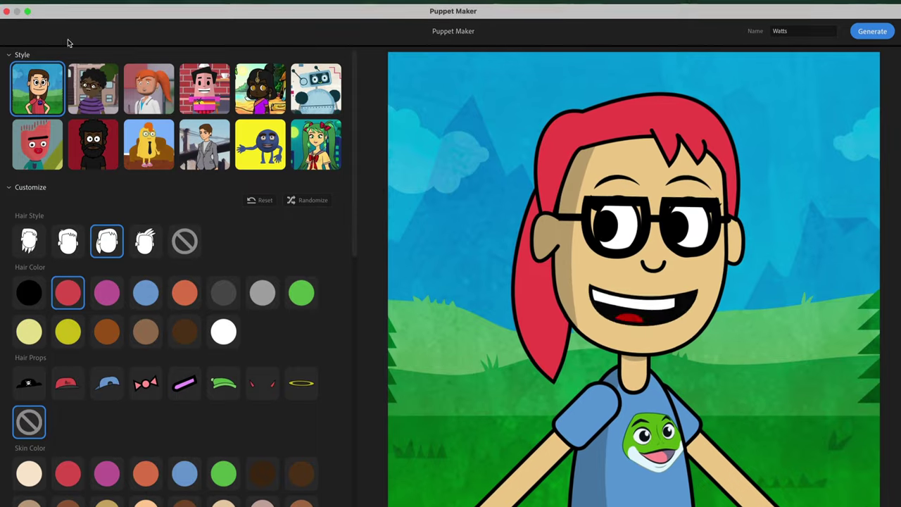
left_click(7, 11)
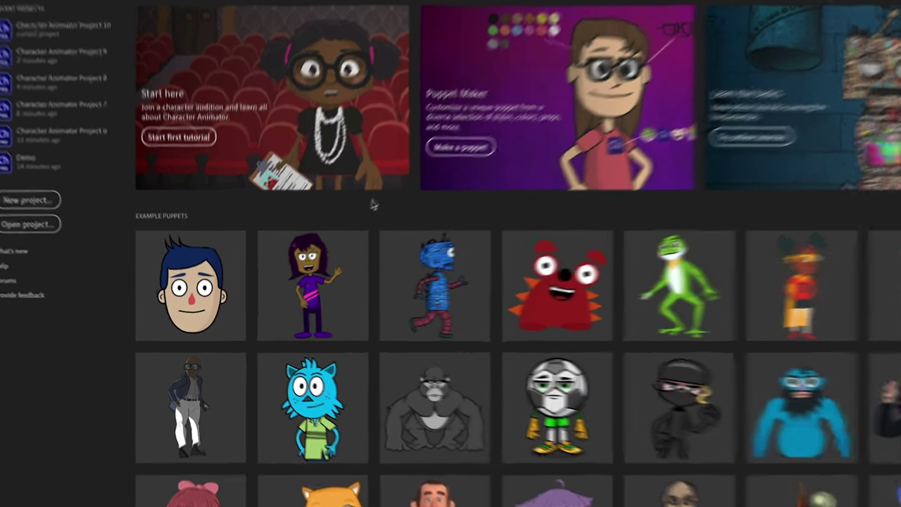
Open the Chloe example puppet and calibrate the face rest pose
mouse_move(330, 263)
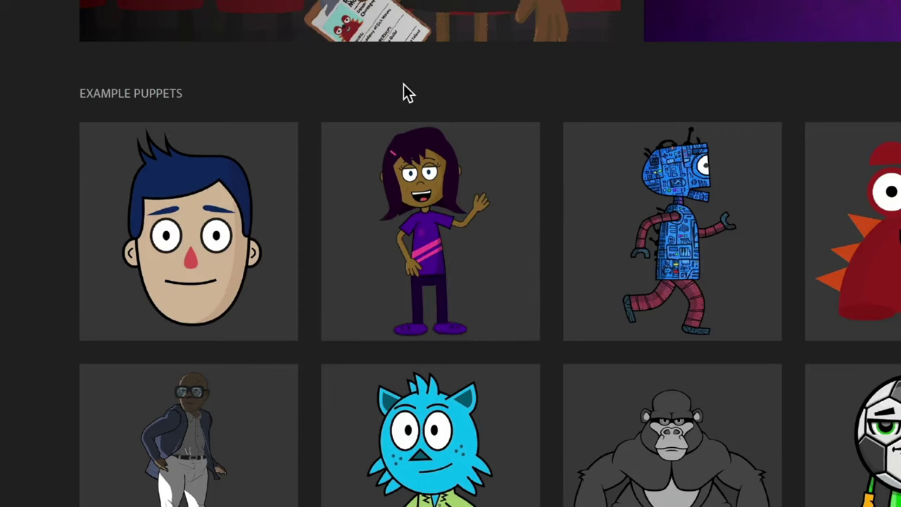
mouse_move(517, 162)
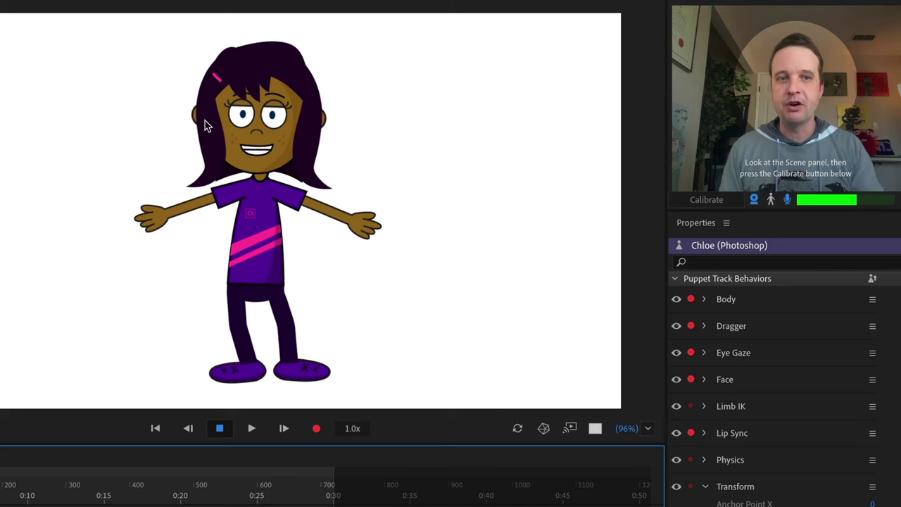
left_click(702, 199)
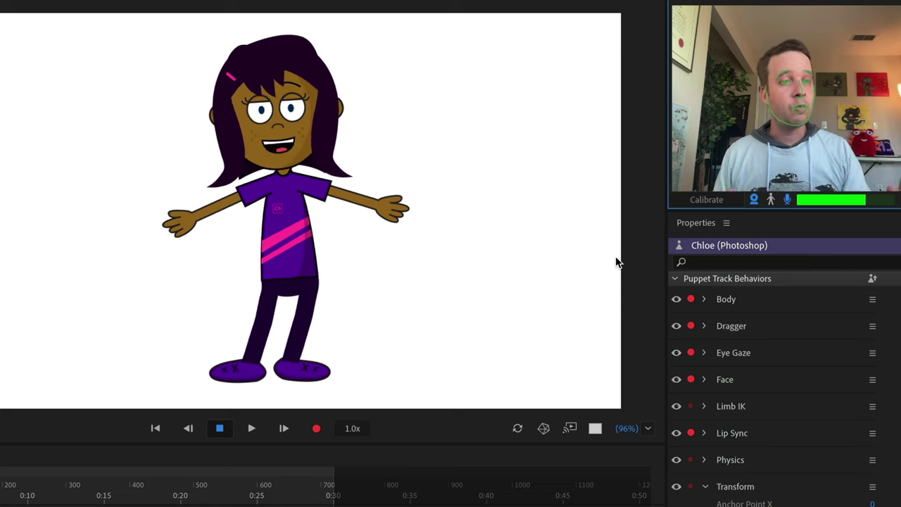
Pose Chloe's arms by moving her hands to her hips, shifting one hand outward, and raising the other in a wave
left_click(172, 220)
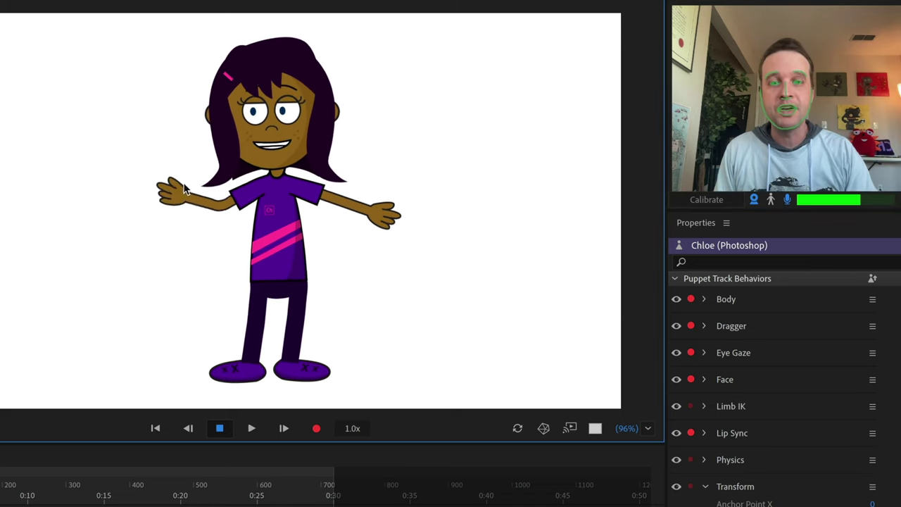
left_click_drag(184, 188, 243, 268)
left_click_drag(364, 226, 317, 261)
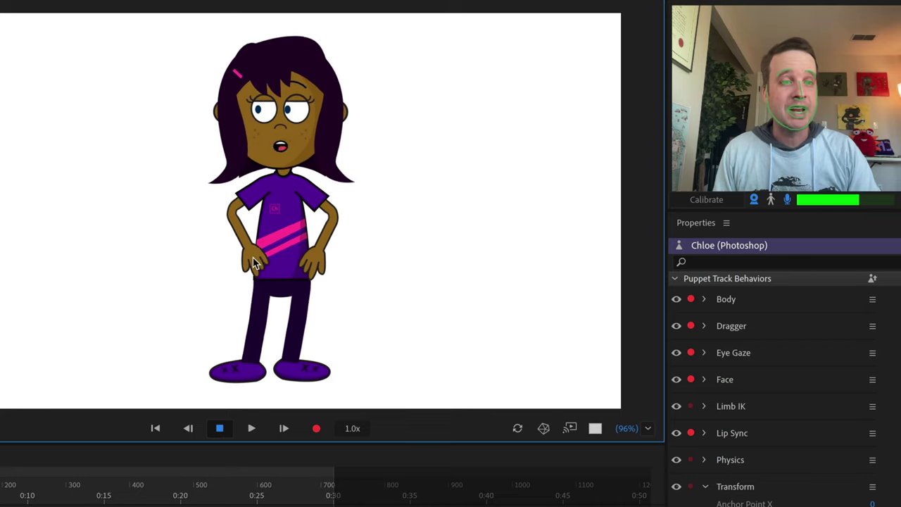
left_click_drag(250, 262, 211, 238)
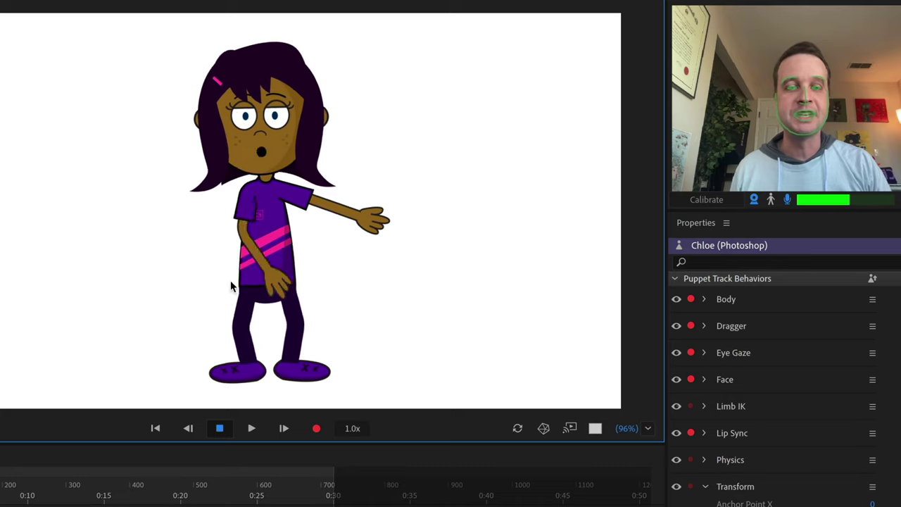
left_click_drag(372, 220, 364, 163)
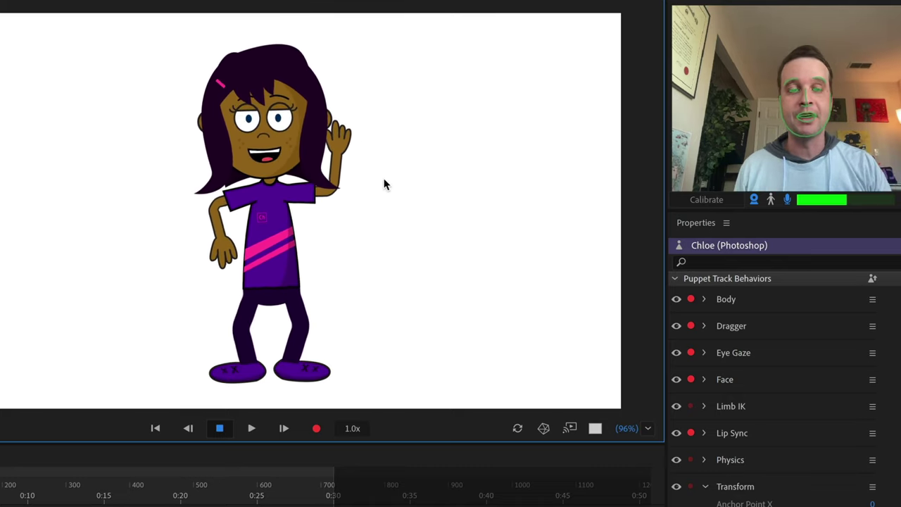
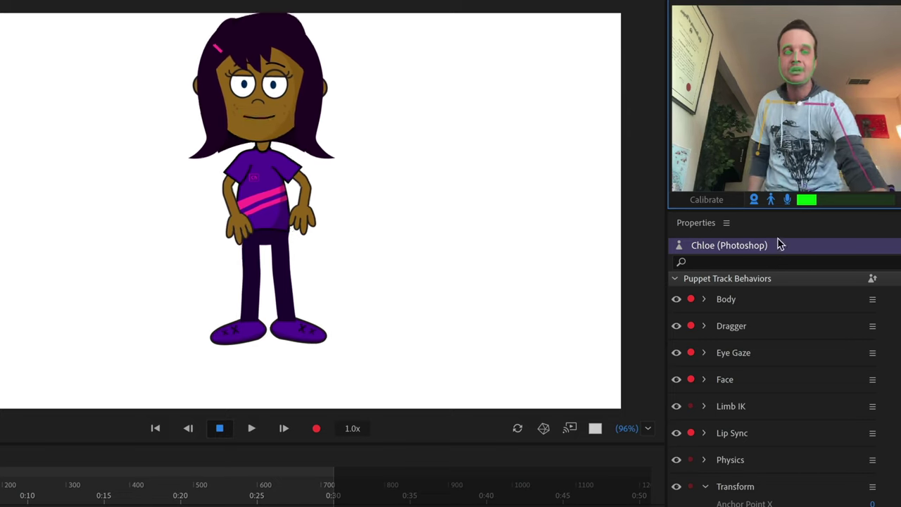
Recalibrate the rest pose with body tracking on, and turn the body tracker off
left_click(702, 201)
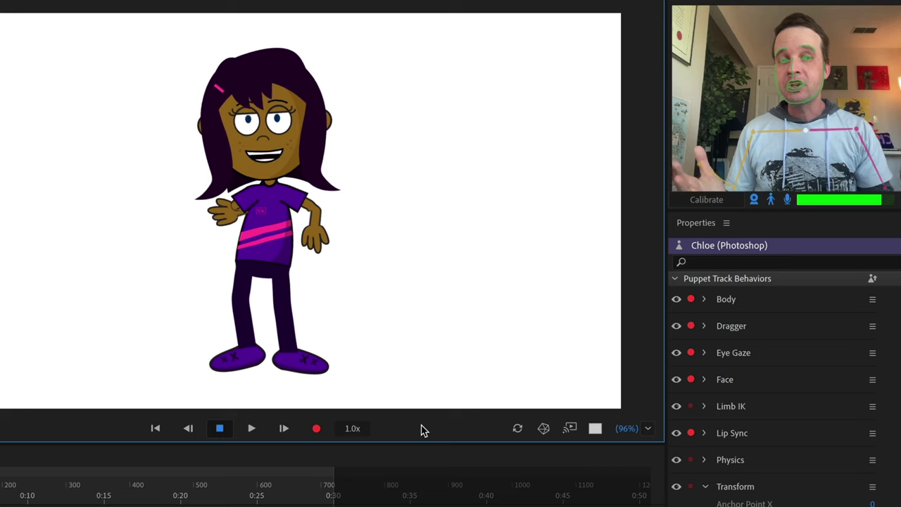
left_click(770, 200)
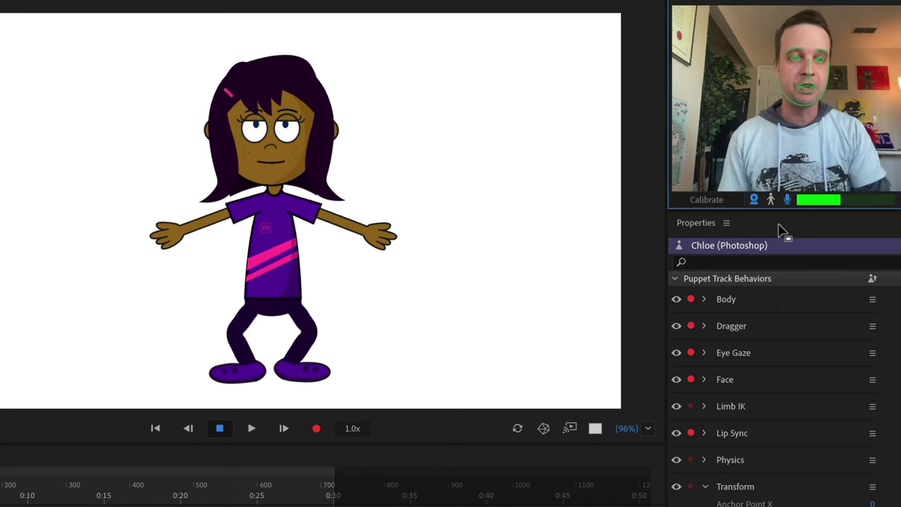
Move Chloe's hand away from her hip to pose her arm with face tracking on
left_click(520, 246)
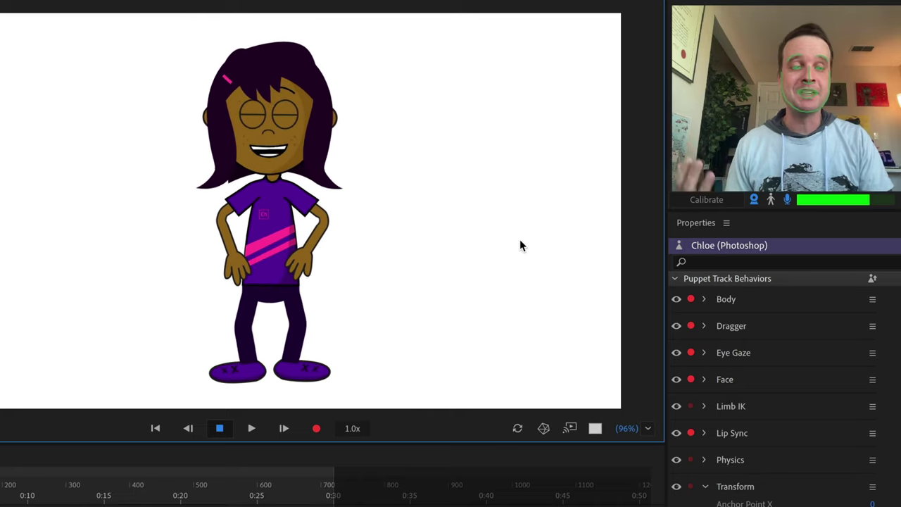
left_click(740, 207)
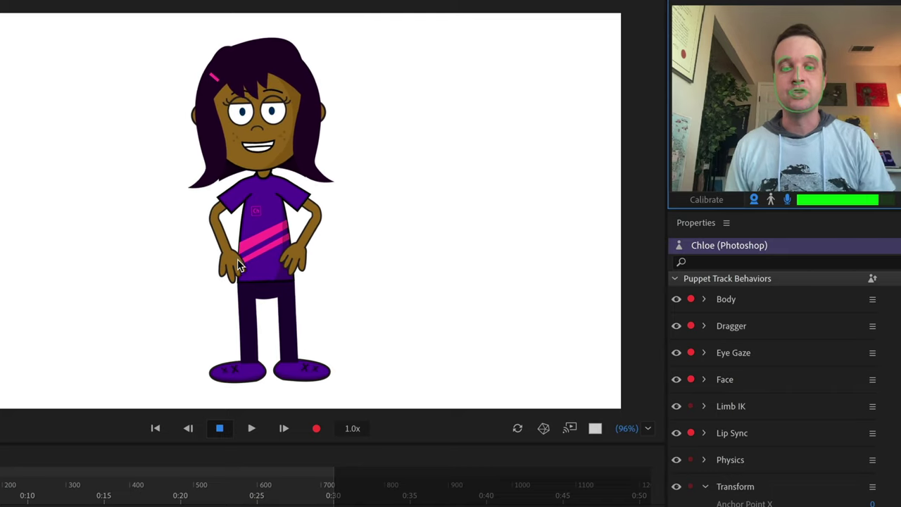
left_click_drag(237, 259, 217, 286)
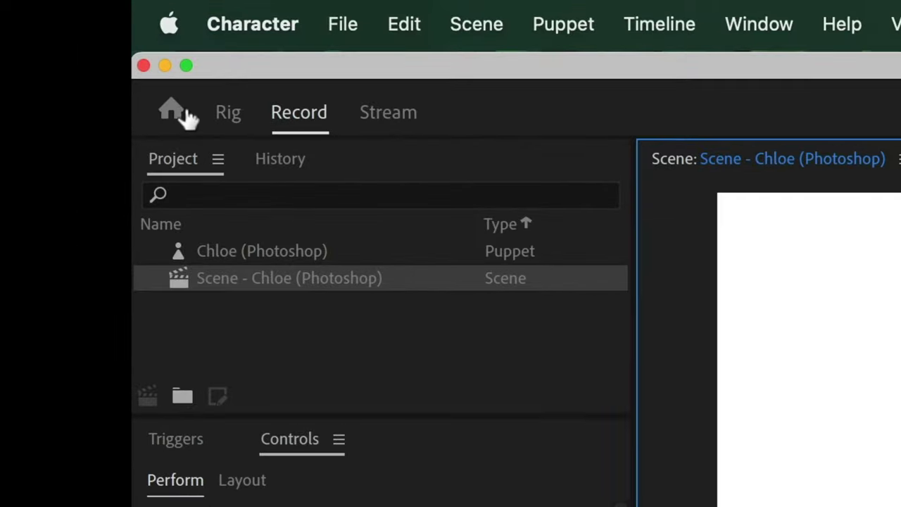
View the Home workspace and return to the Record workspace
left_click(188, 119)
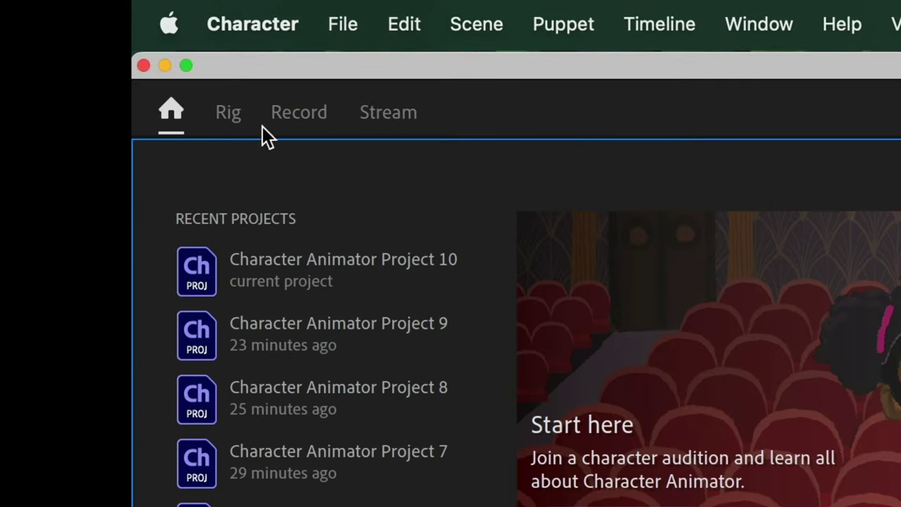
left_click(308, 120)
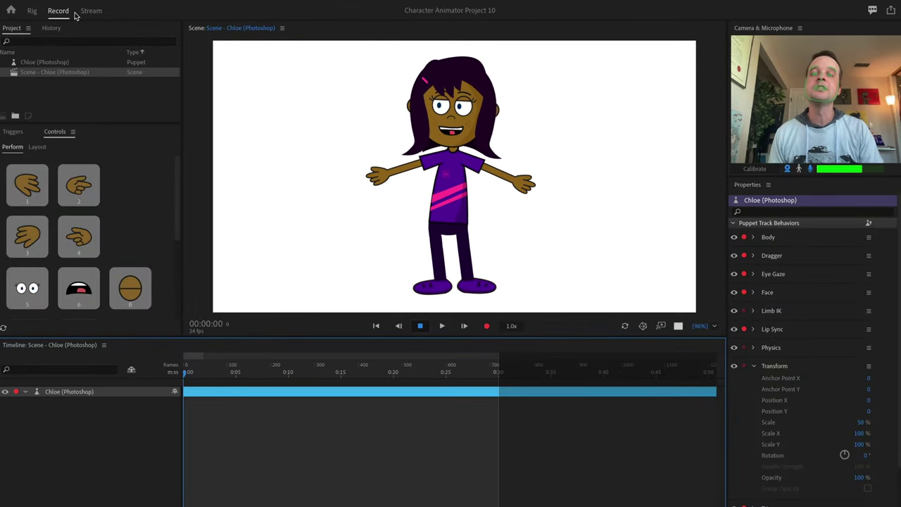
Open the puppet in the Rig workspace and examine its Chloe, Head, Hair, HairTop and Left Arm layers
left_click(32, 12)
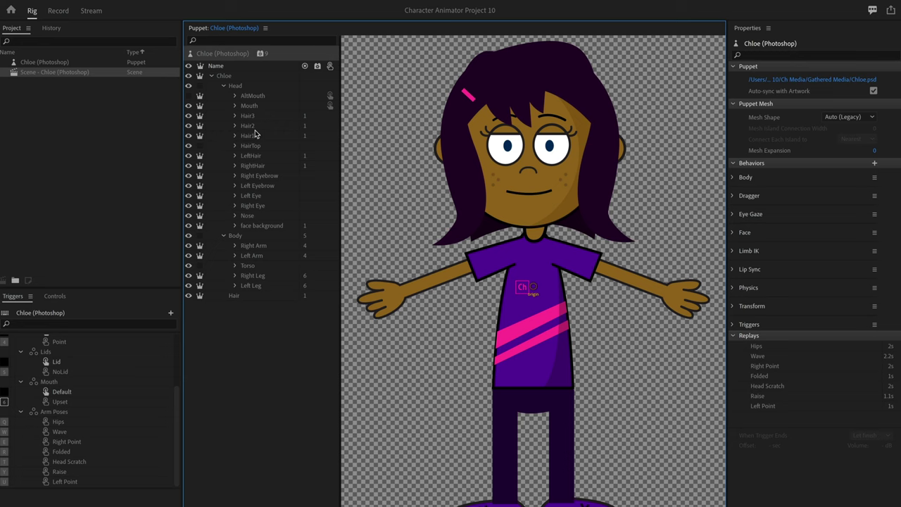
left_click(250, 76)
left_click(250, 86)
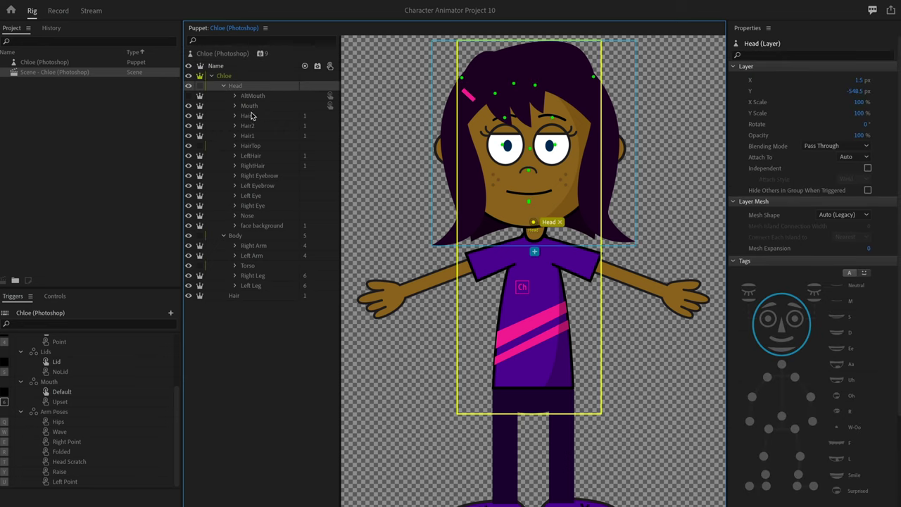
left_click(250, 115)
left_click(251, 146)
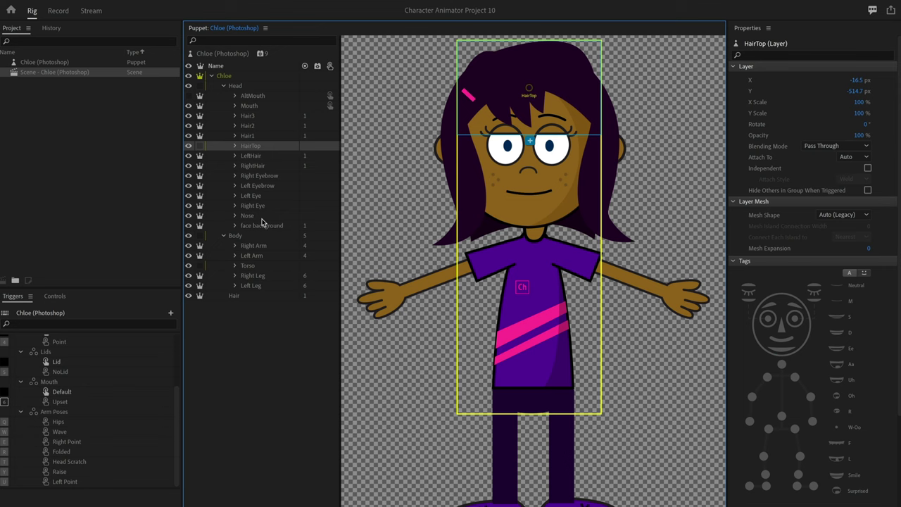
left_click(254, 256)
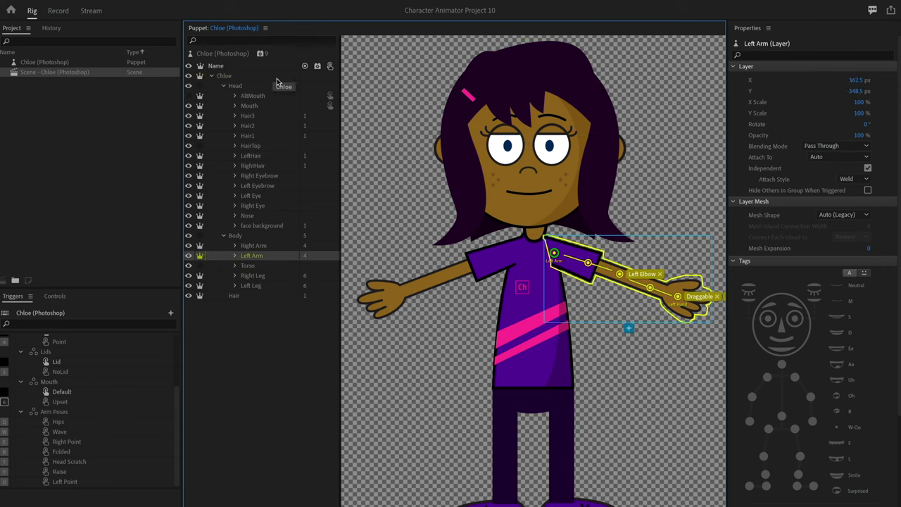
Inspect the elbow, hand and upper-arm handles on Chloe's left arm and clear the selection
left_click(236, 166)
left_click(236, 166)
left_click(619, 275)
left_click(679, 297)
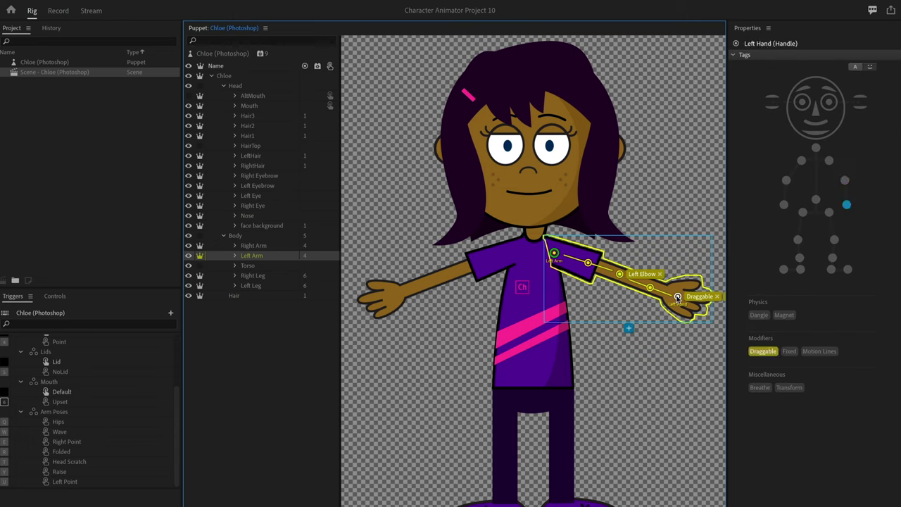
left_click(588, 264)
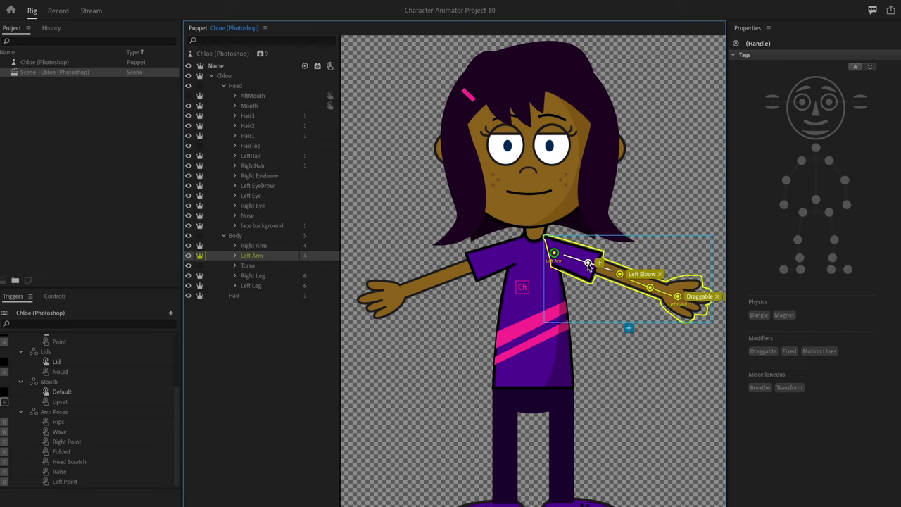
left_click(281, 365)
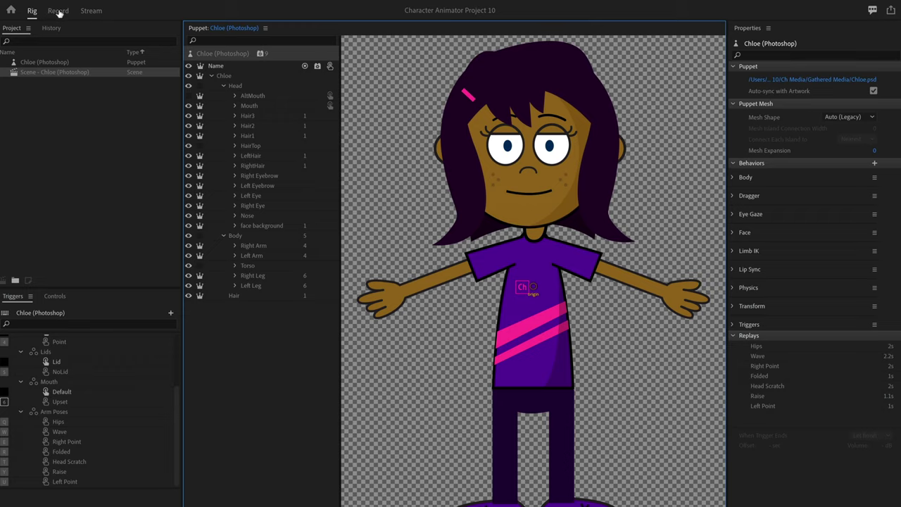
View the Stream workspace and go back to the Record workspace
left_click(91, 10)
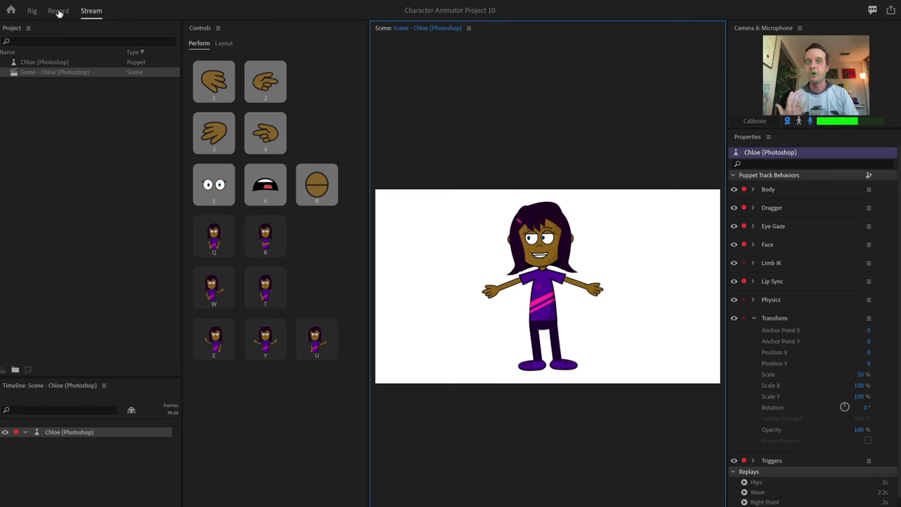
left_click(58, 11)
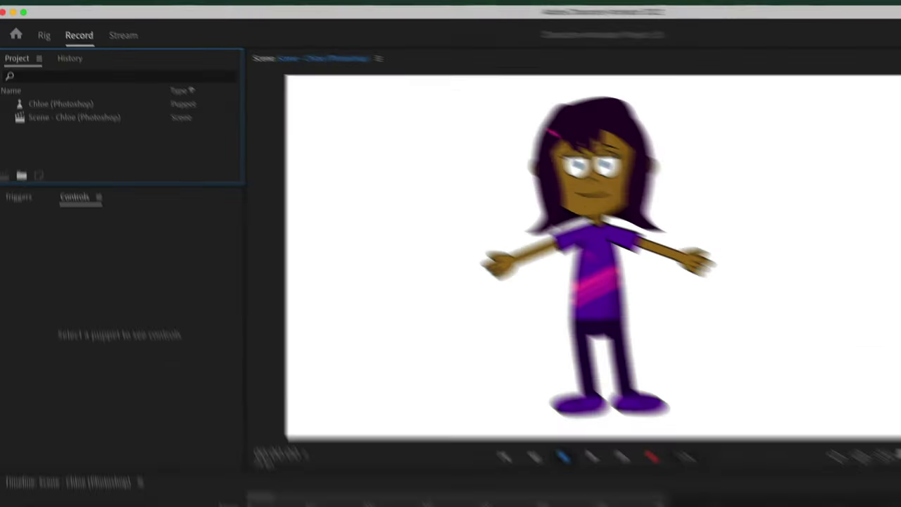
Open the file import dialog at the Character Animator folder and cancel it
left_click(162, 19)
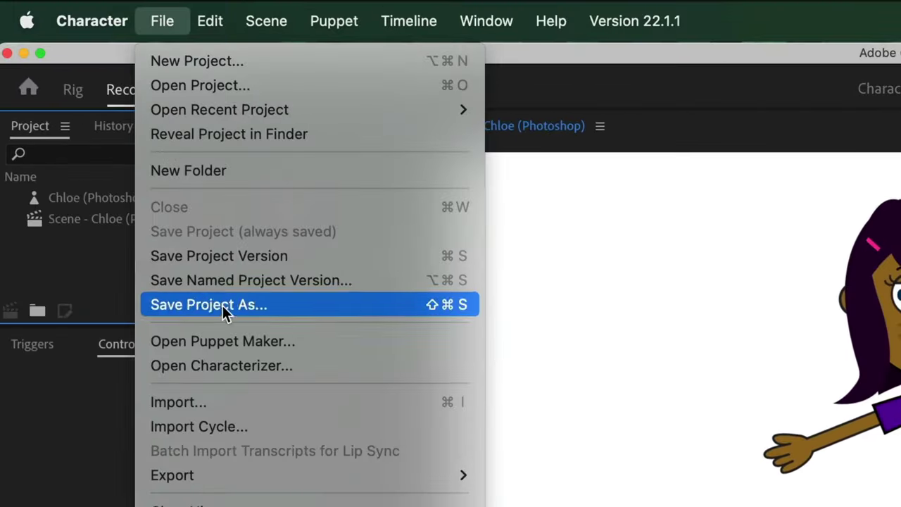
left_click(86, 266)
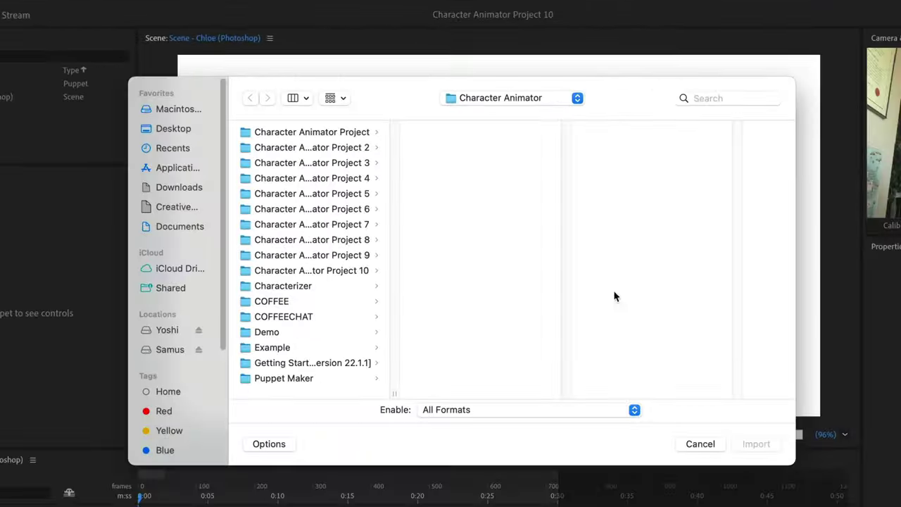
left_click(701, 445)
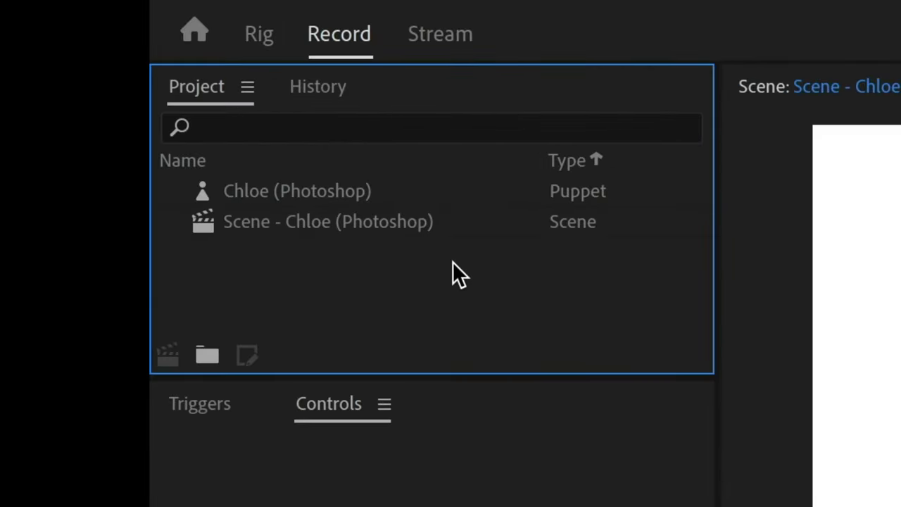
Open the Chloe puppet from the project for rigging, and reopen its scene for recording
left_click(404, 191)
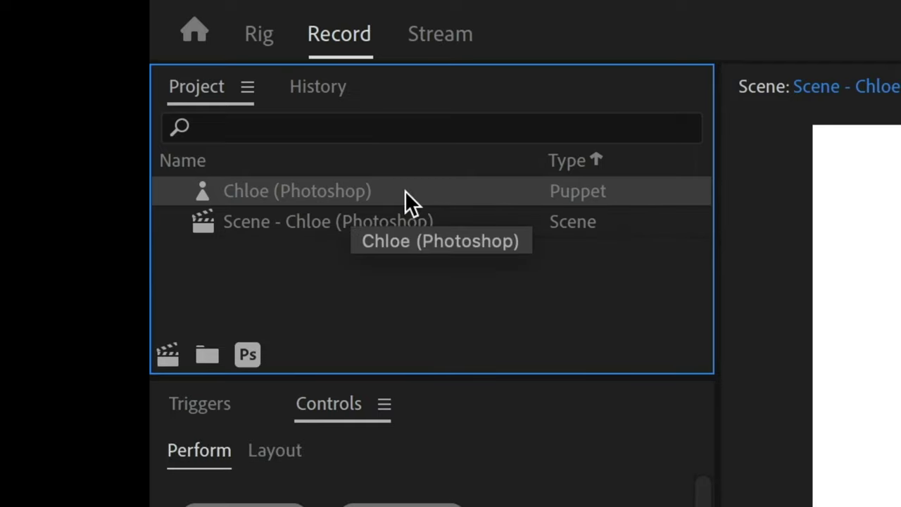
left_click(608, 229)
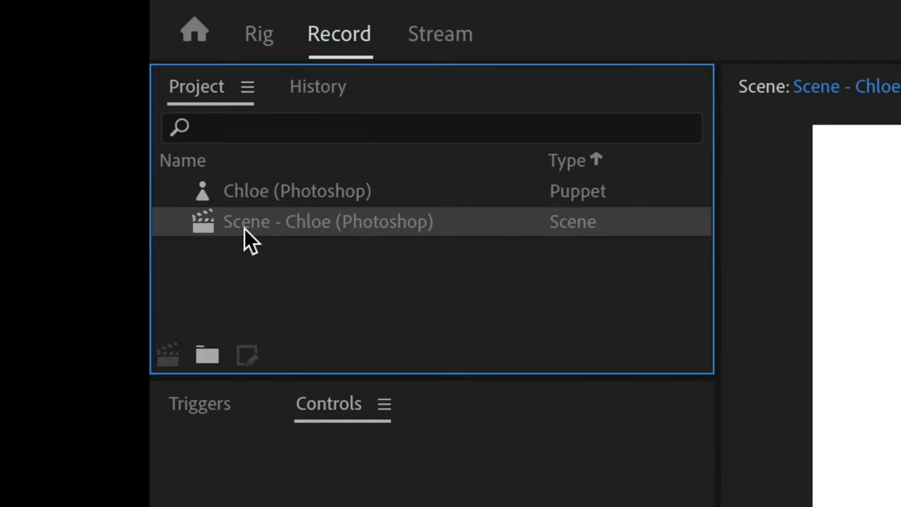
double_click(400, 187)
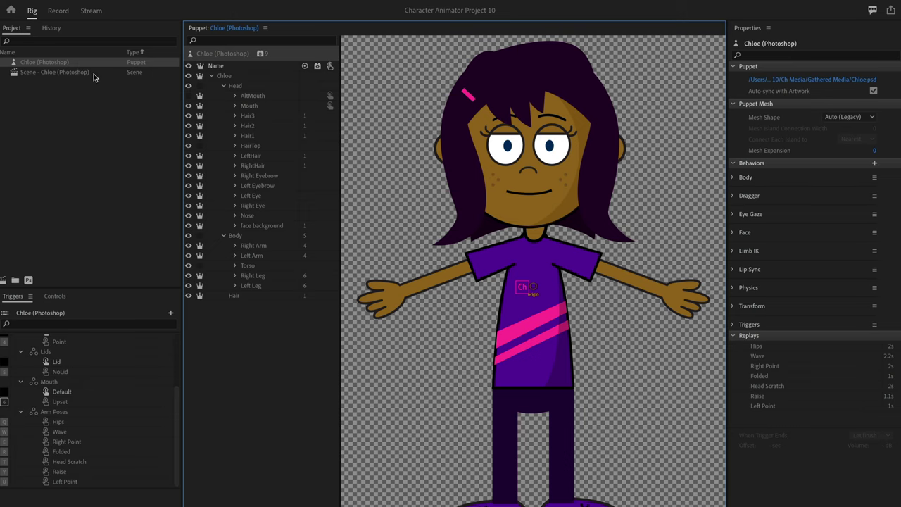
double_click(92, 73)
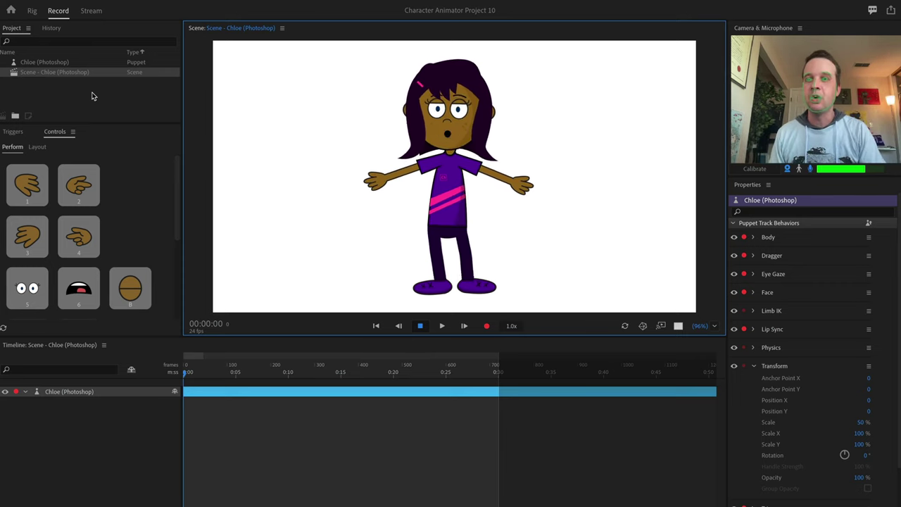
Add a second Chloe puppet to the scene and alternate the armed track, ending on the new puppet
left_click(67, 64)
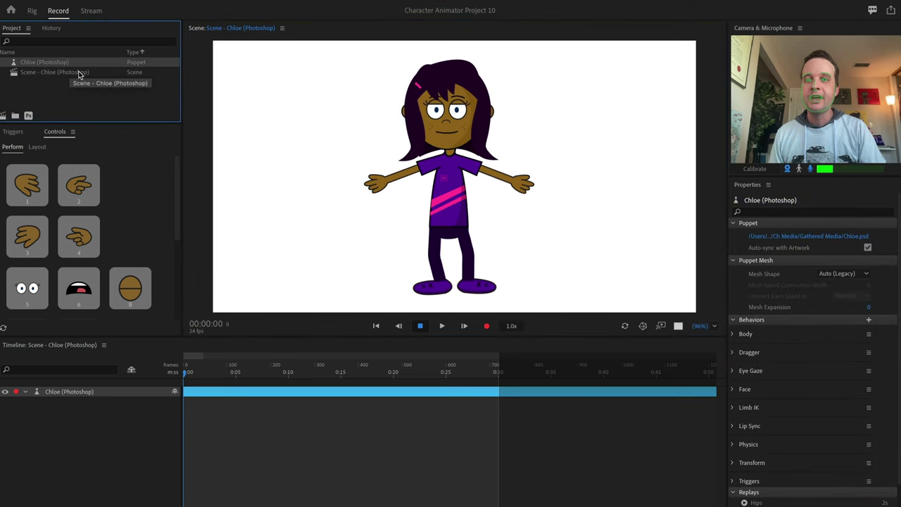
left_click_drag(62, 64, 310, 153)
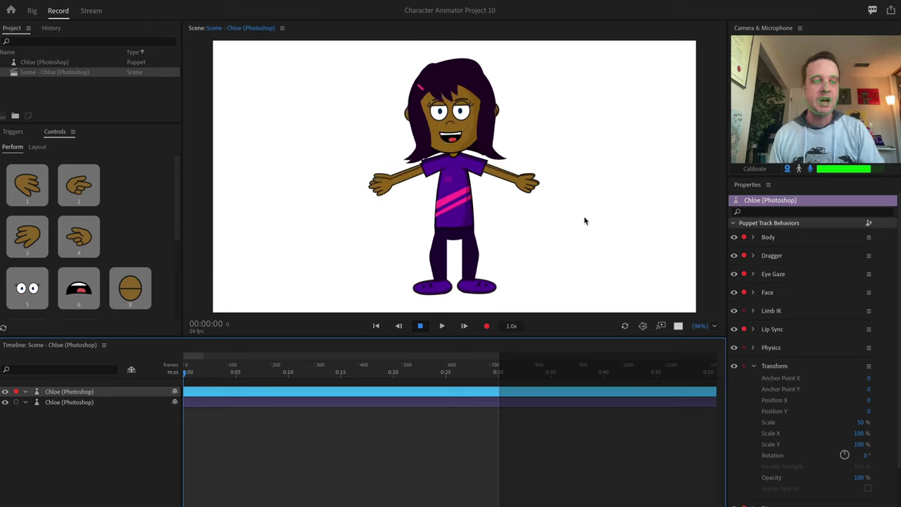
left_click(113, 403)
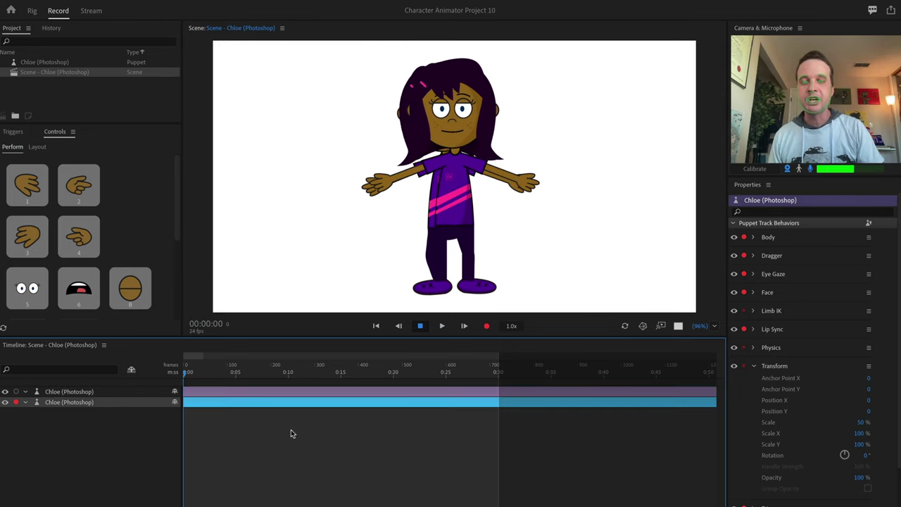
left_click(113, 393)
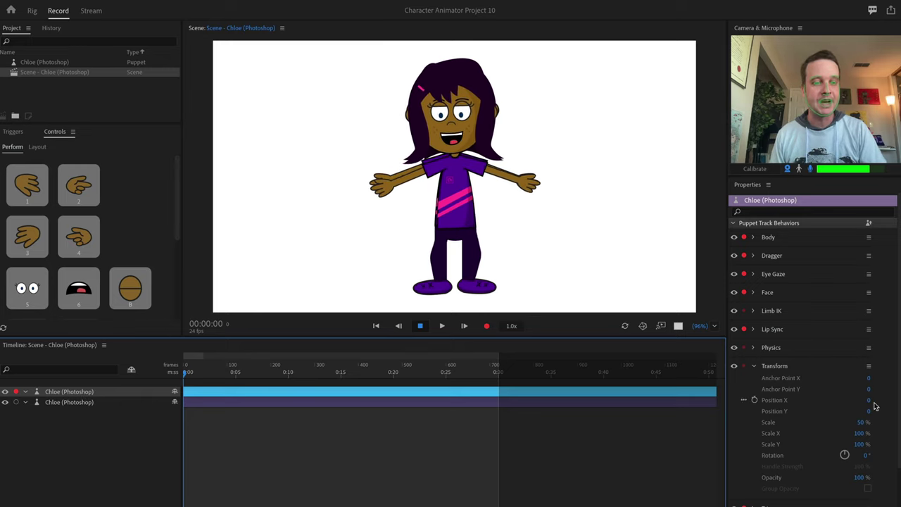
Set the new Chloe's Position X to 419 and Scale to 52%, and the original Chloe's Position X to -410
left_click_drag(869, 400, 863, 423)
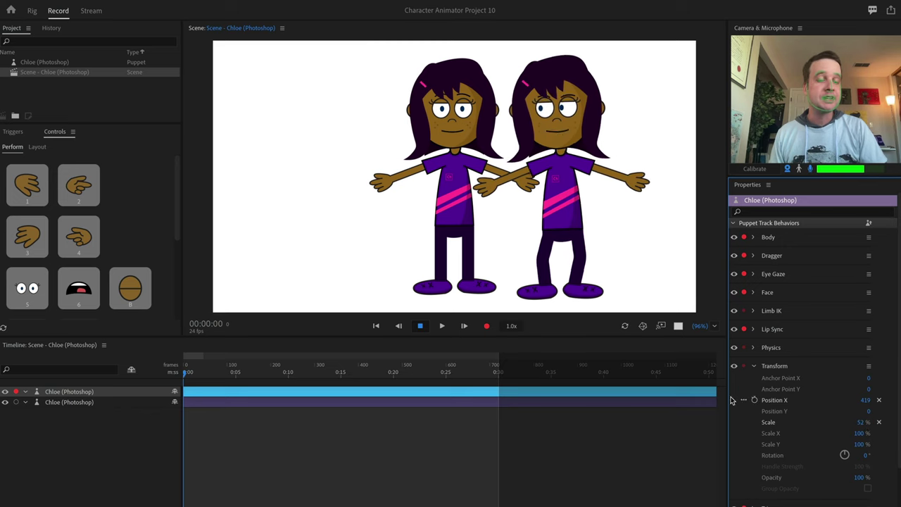
left_click(97, 405)
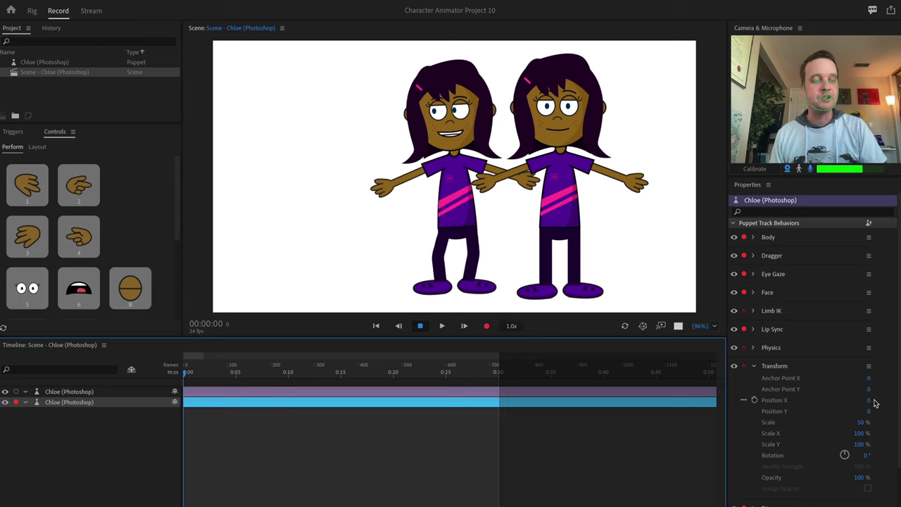
left_click_drag(869, 400, 648, 394)
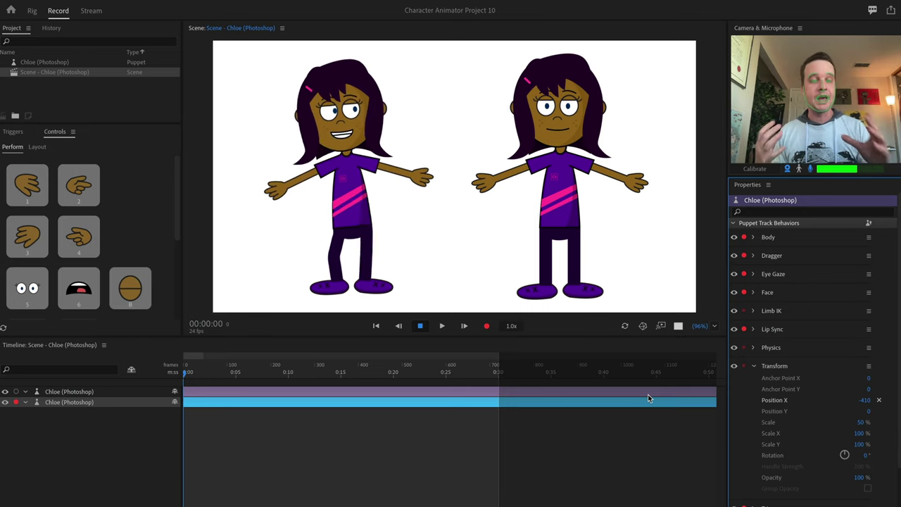
Test live tracking on both Chloe puppets together and on each one alone, ending with the original armed
left_click(106, 393, "shift")
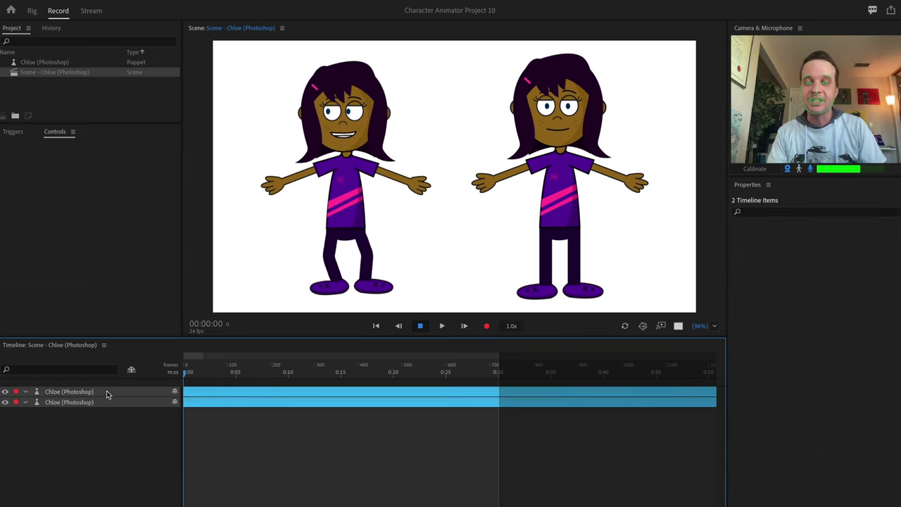
left_click(294, 453)
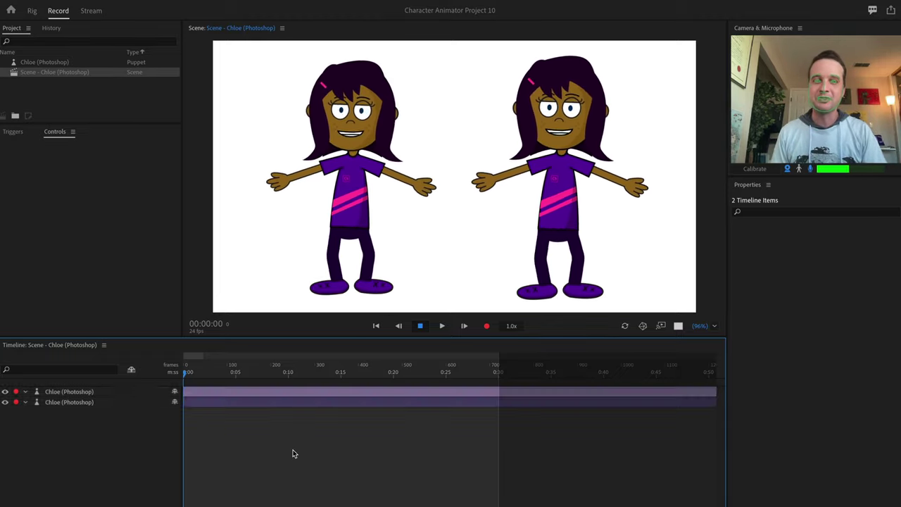
left_click(110, 393)
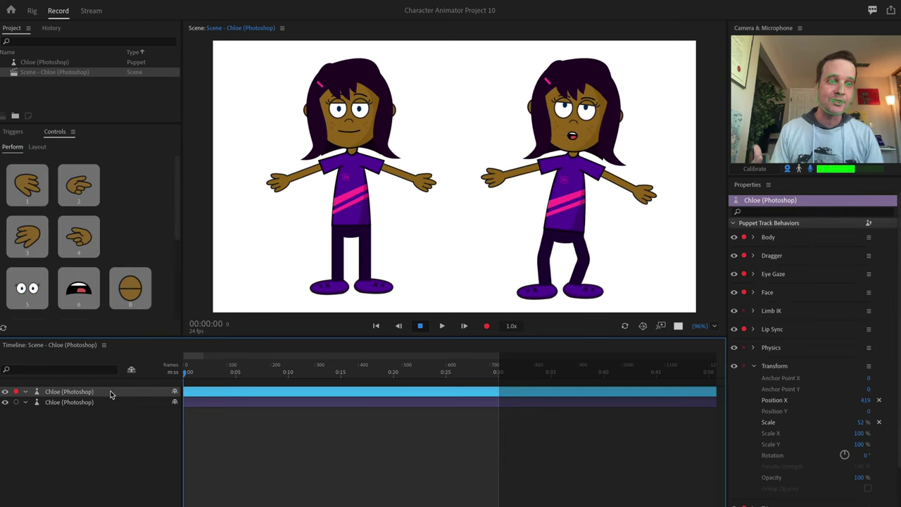
left_click(84, 402)
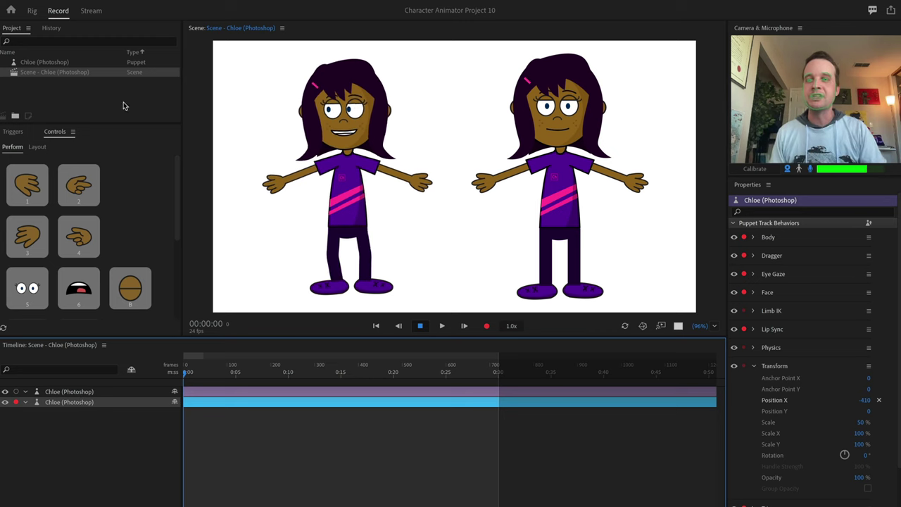
Add a third Chloe puppet to the scene, and undo the changes back to the single original puppet
left_click(63, 62)
left_click_drag(369, 185, 371, 185)
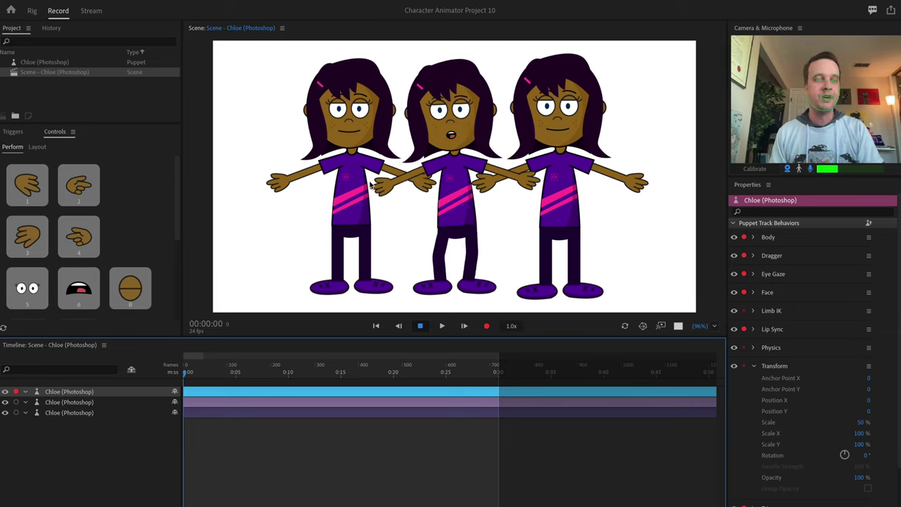
left_click(82, 99)
key("ctrl+z")
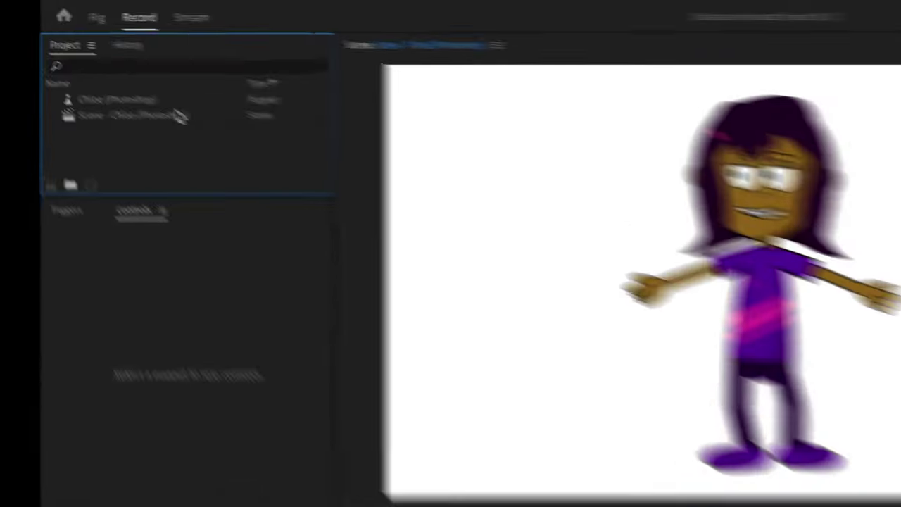
Delete the Chloe scene from the project and keep the puppet
key("Delete")
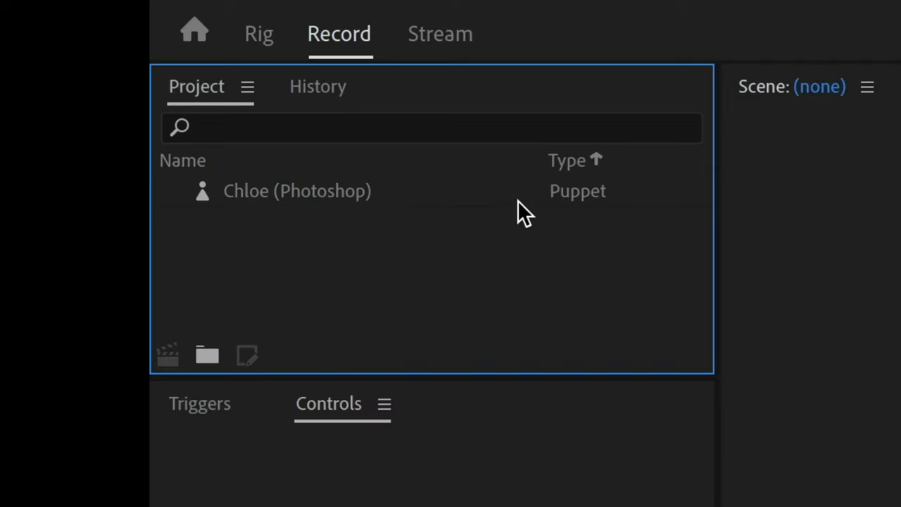
Create a new scene from the Chloe (Photoshop) puppet and show the puppet's properties
left_click(392, 190)
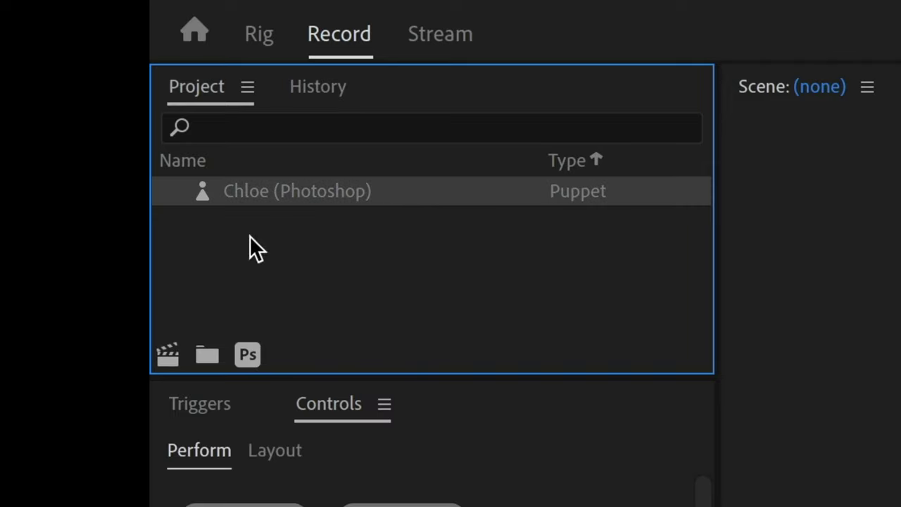
left_click(168, 362)
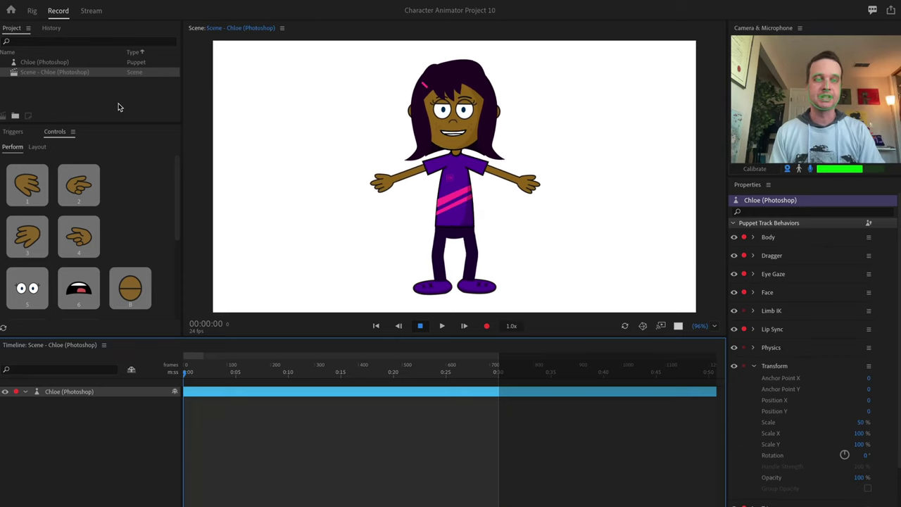
left_click(127, 106)
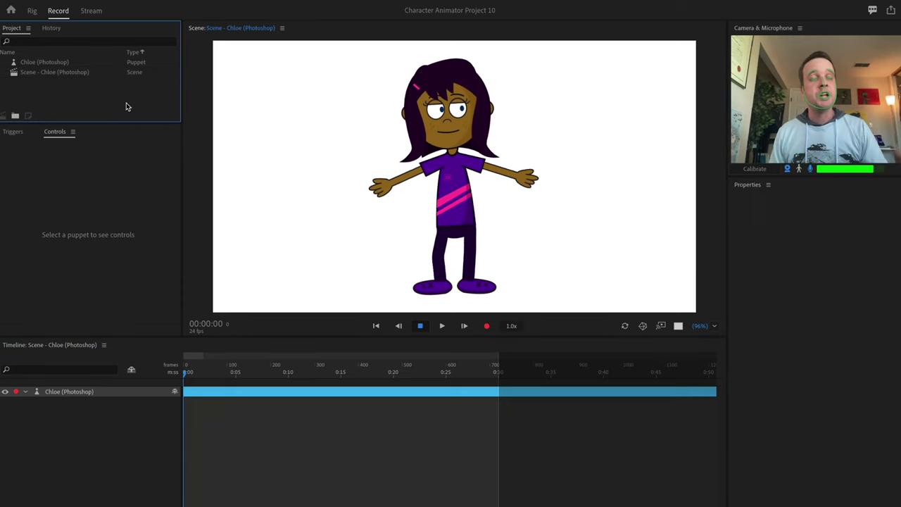
left_click(89, 63)
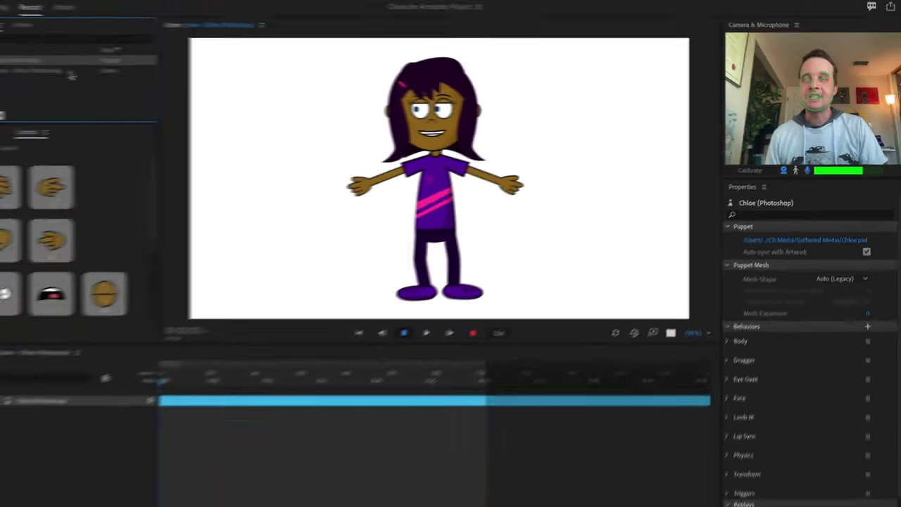
Set the Chloe scene's width to 1080 px, frame rate to 12 fps and duration to 15 sec
left_click(96, 72)
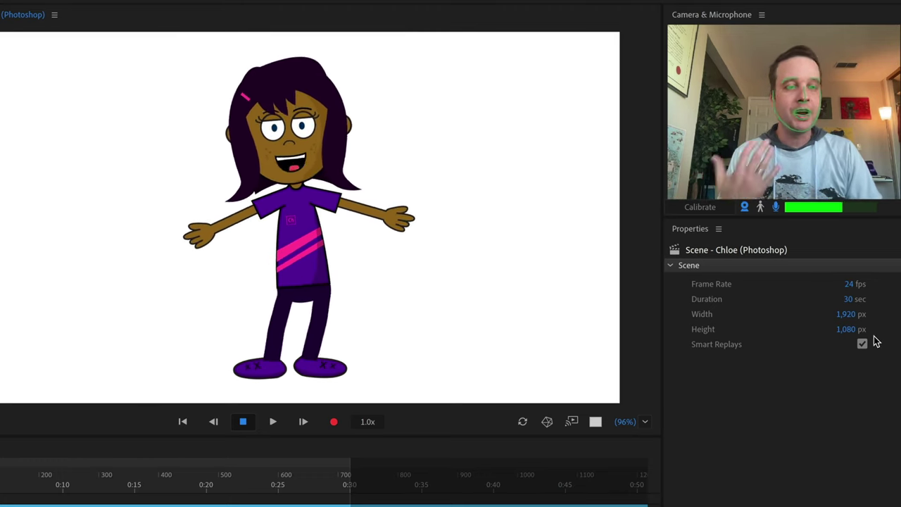
left_click(845, 314)
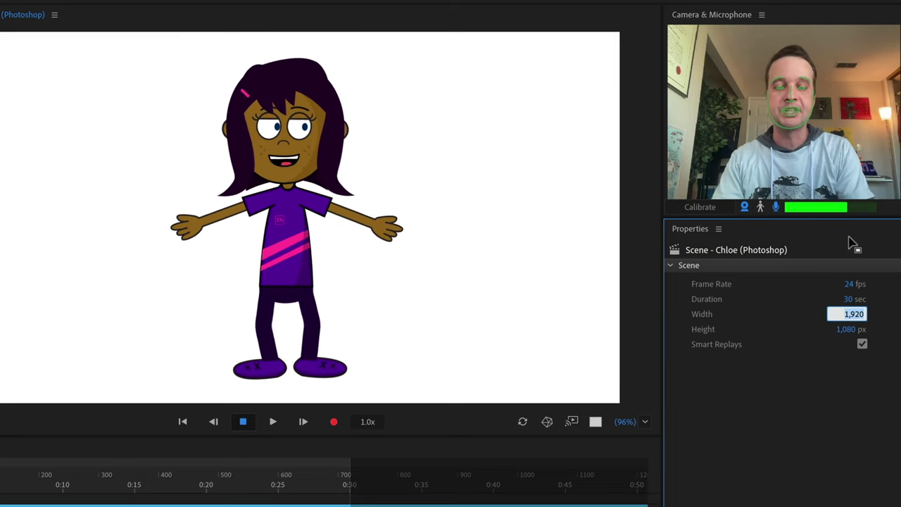
type("1080")
key("Return")
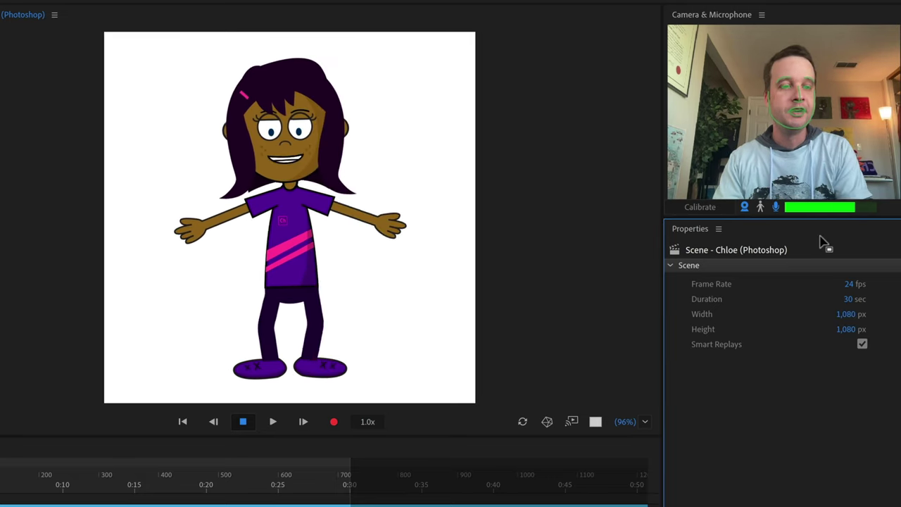
left_click(849, 284)
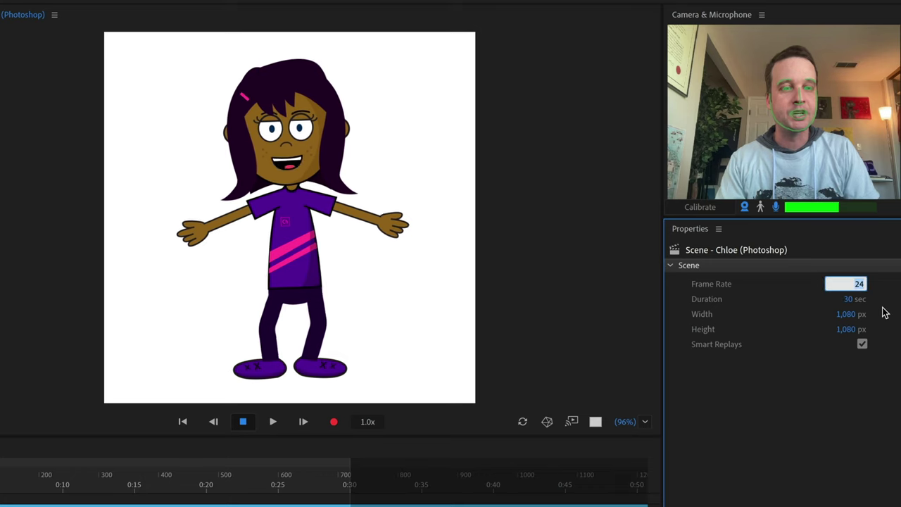
type("12")
key("Return")
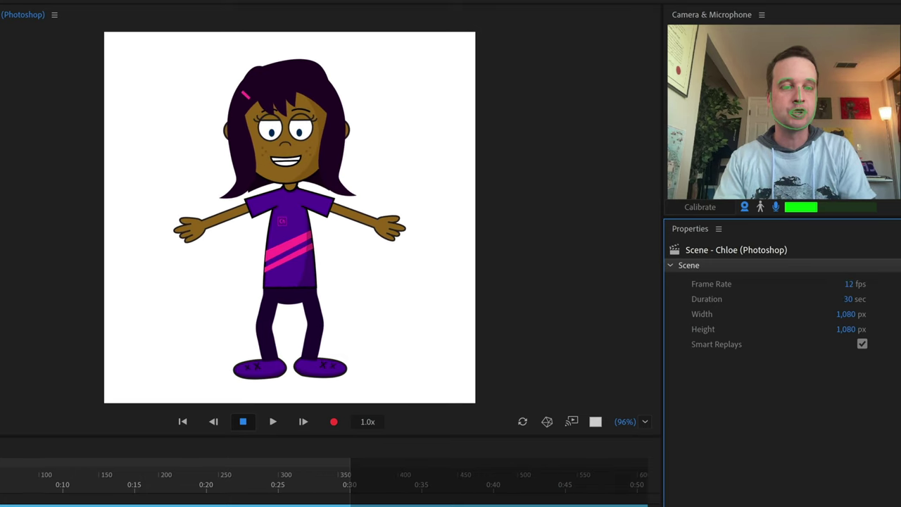
left_click(853, 299)
type("15")
key("Return")
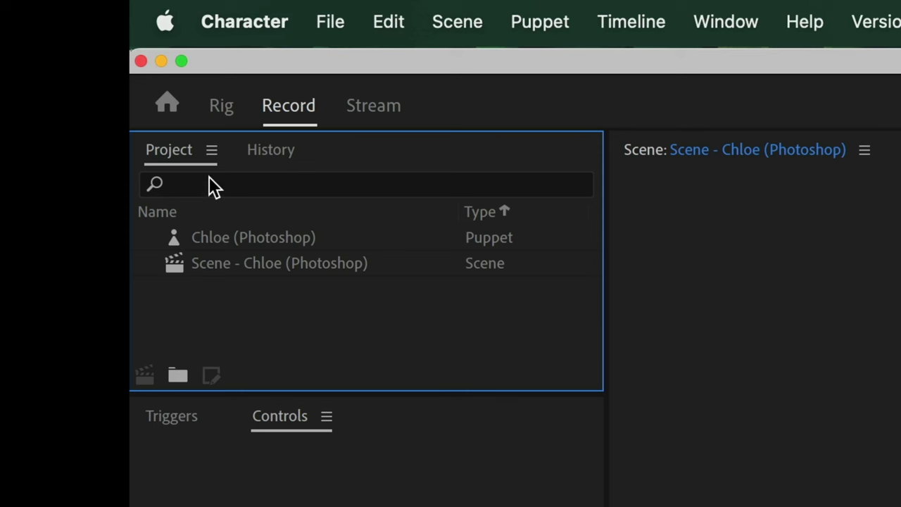
Review the project history and revert it to the latest New Scene for "Chloe (Photoshop)" state, before the width change
left_click(276, 151)
scroll(333, 271, "down", 10)
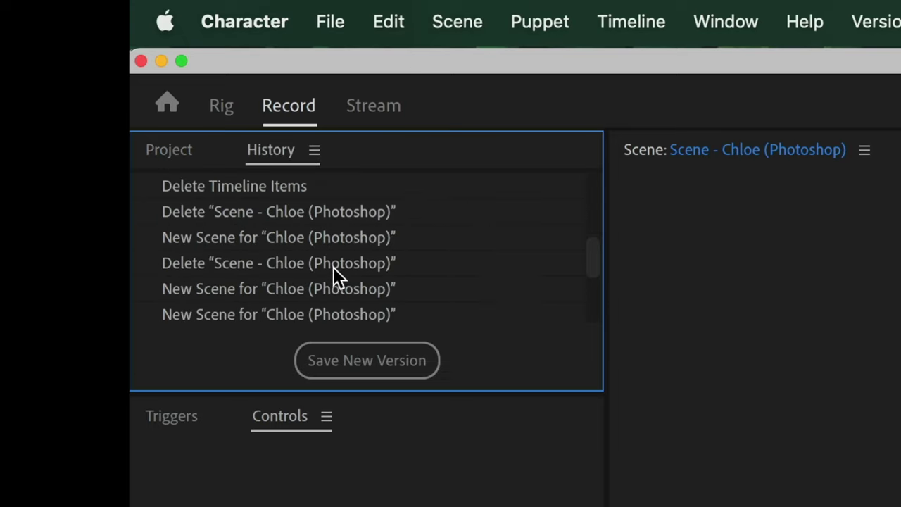
scroll(335, 270, "up", 3)
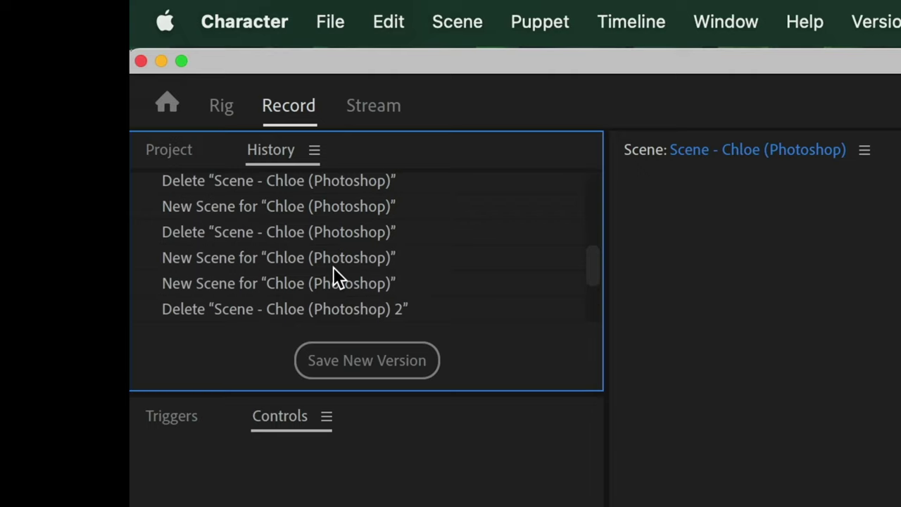
scroll(335, 270, "down", 4)
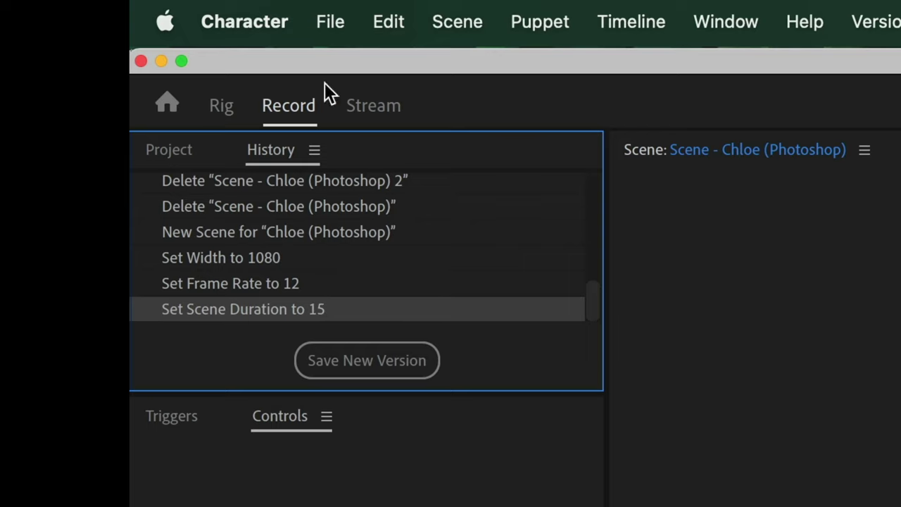
left_click(403, 18)
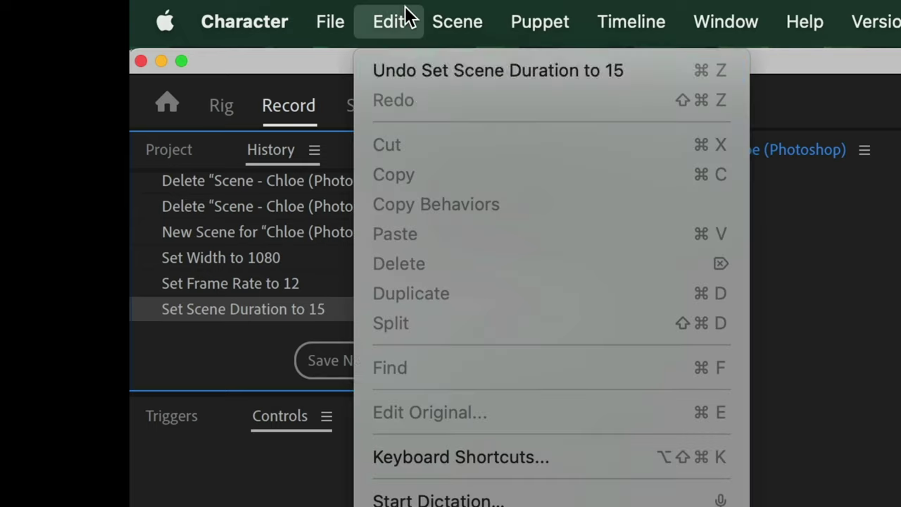
left_click(229, 318)
left_click(352, 235)
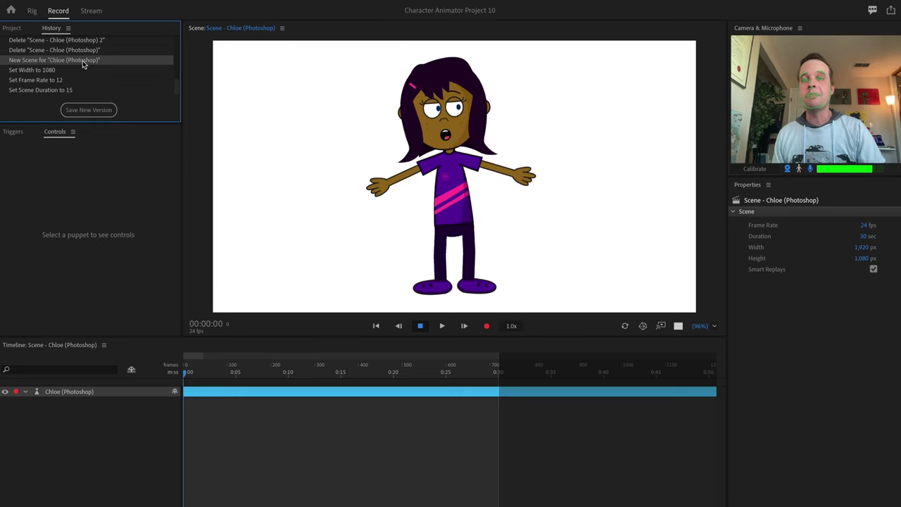
scroll(76, 61, "up", 3)
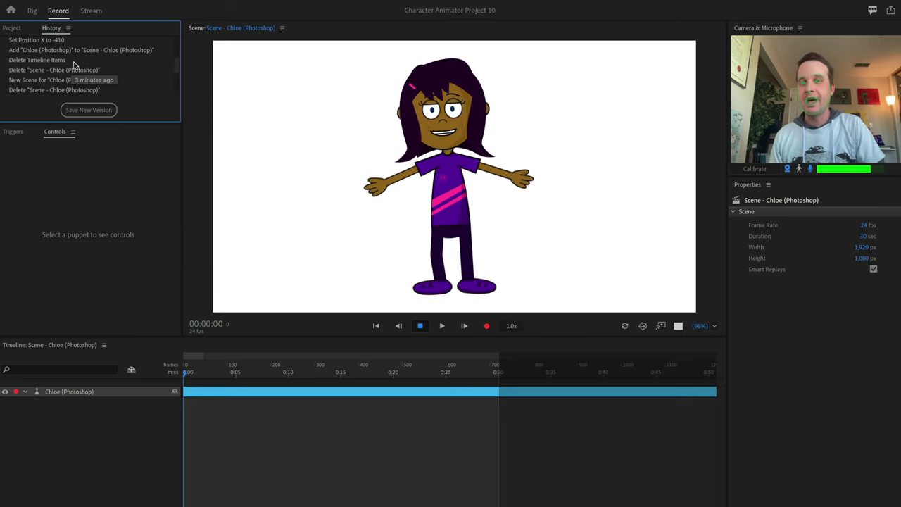
scroll(75, 65, "down", 3)
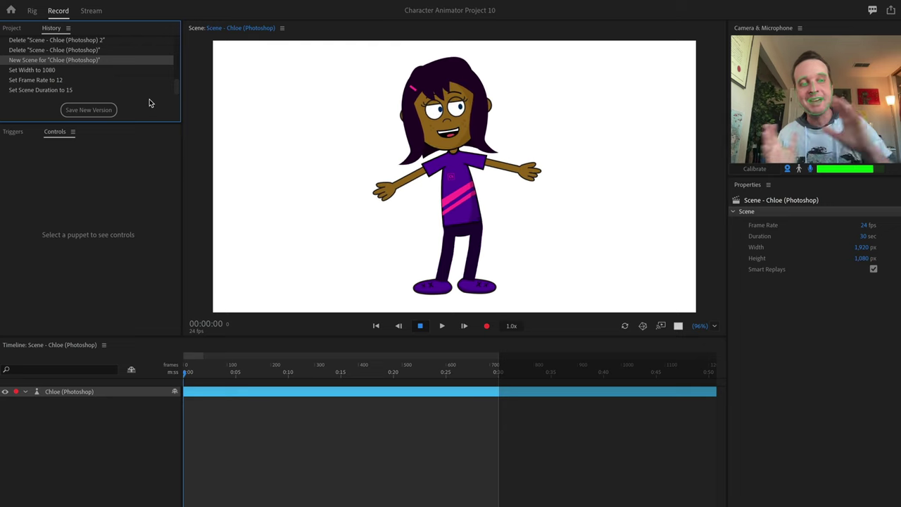
Return to the project items and select the Chloe track in the timeline so its performance controls are available
left_click(22, 31)
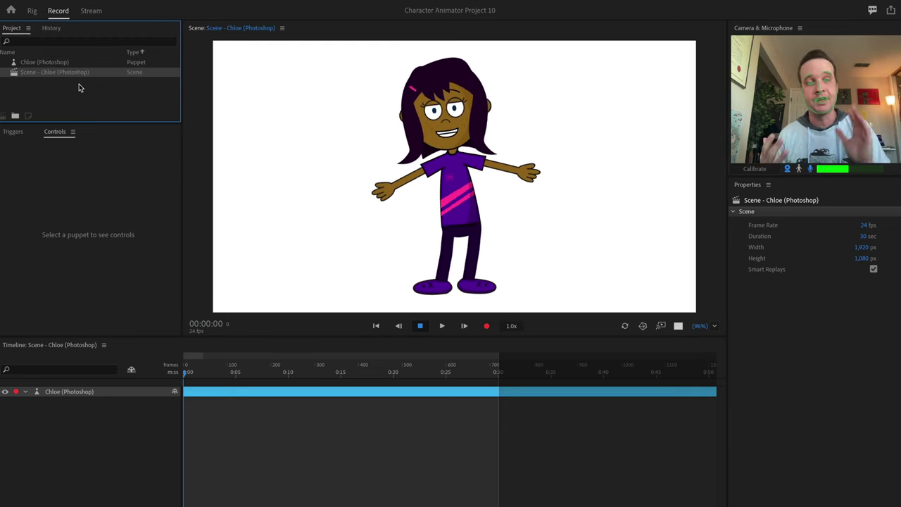
left_click(120, 394)
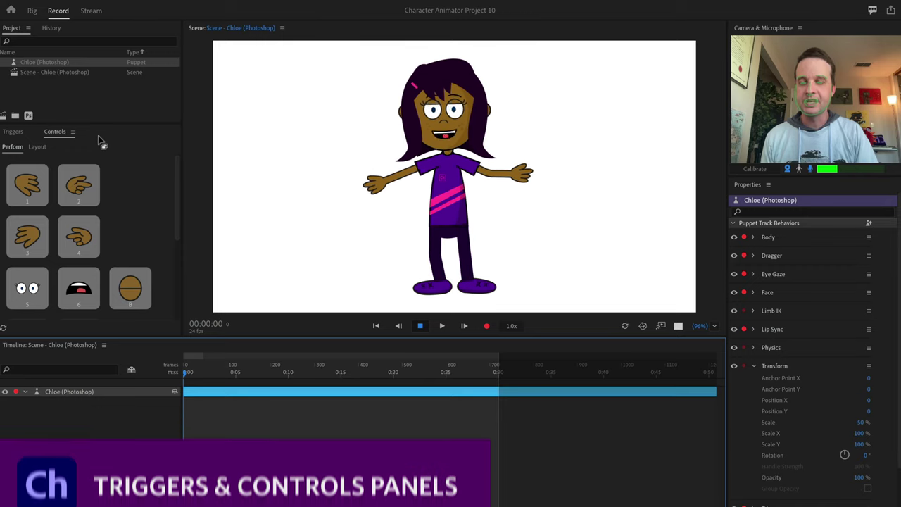
left_click(90, 94)
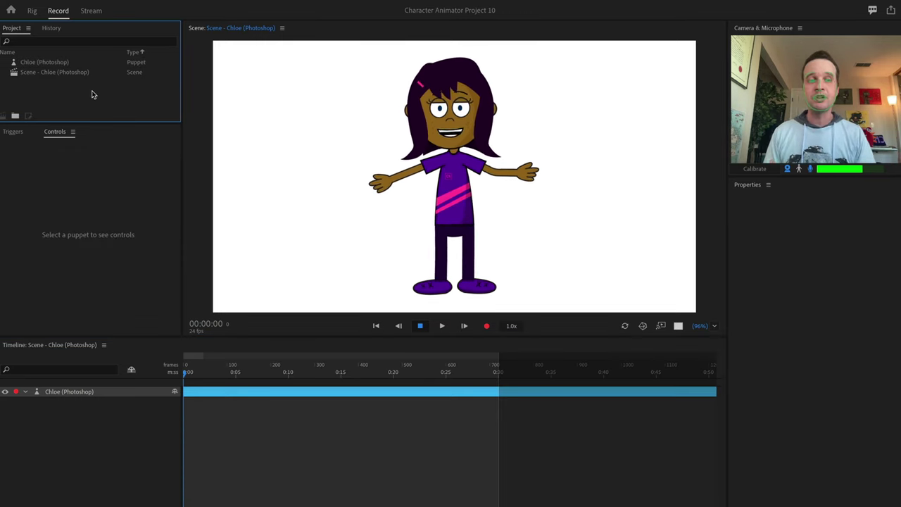
left_click(117, 394)
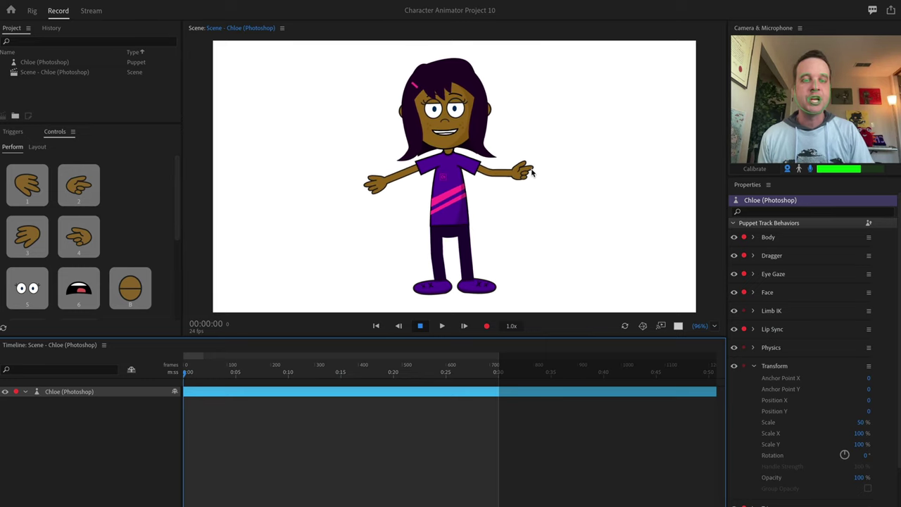
Pull one of Chloe's hands slightly down in the scene and test her wide-eyes, mouth and blink triggers
mouse_move(530, 174)
left_mouse_down()
mouse_move(526, 163)
mouse_move(528, 185)
left_mouse_up()
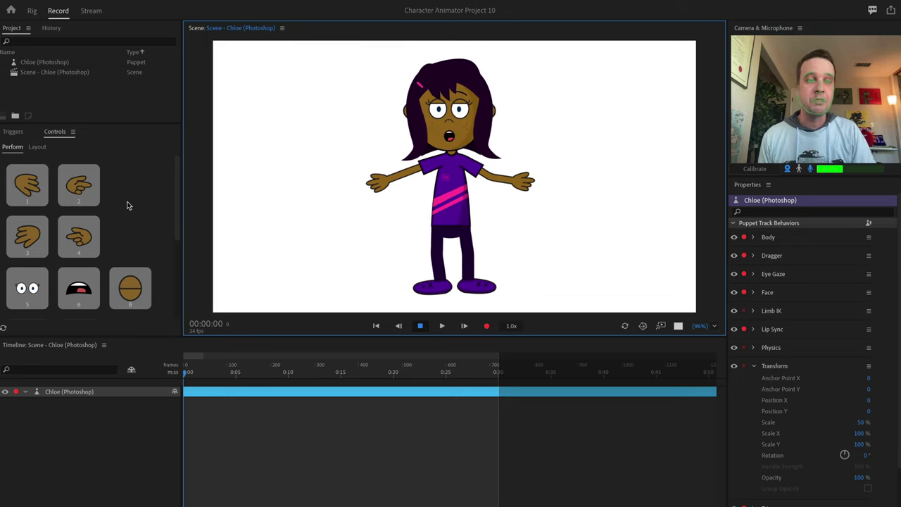
scroll(128, 206, "down", 1)
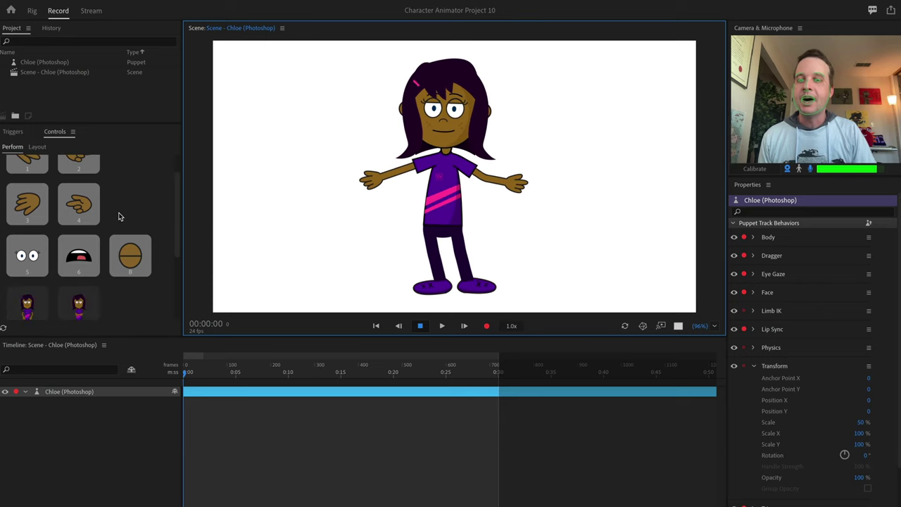
left_click(30, 259)
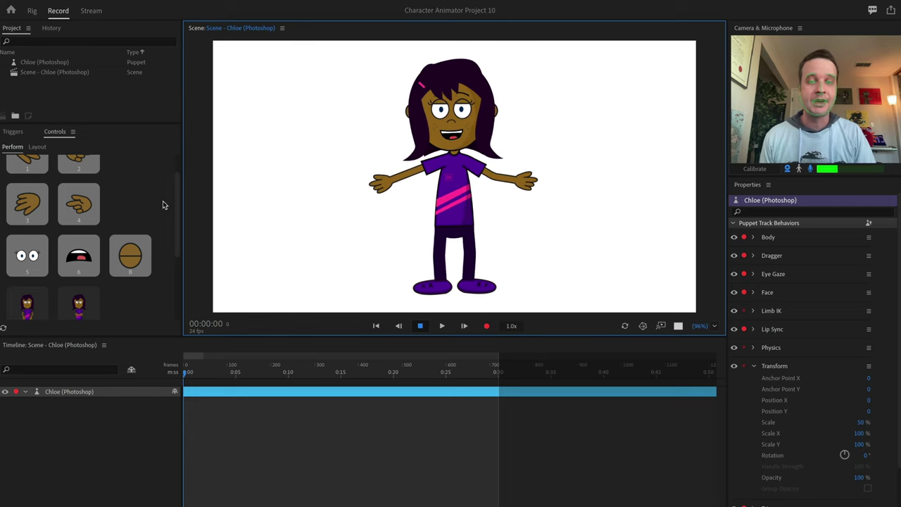
left_click(80, 261)
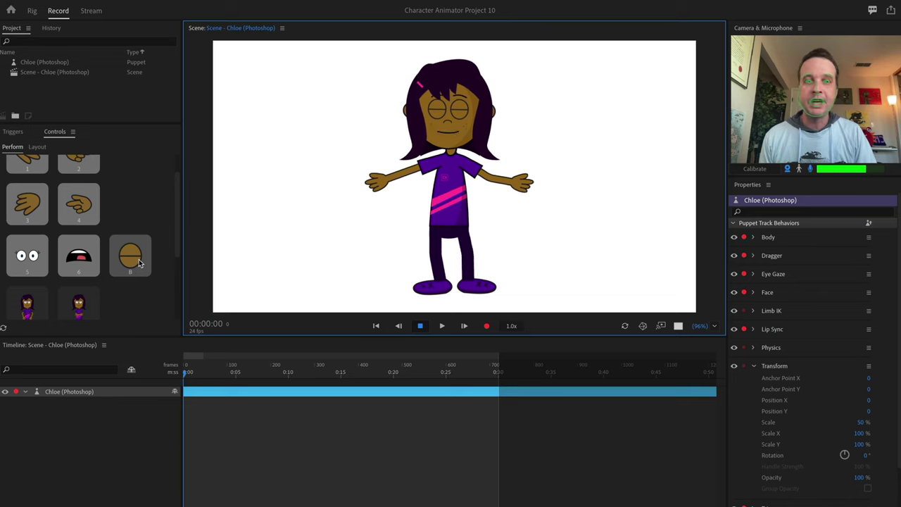
Test Chloe's arm pose triggers, including hands on hips (Q), Folded (R), W, E and Left Point (U)
scroll(133, 285, "down", 3)
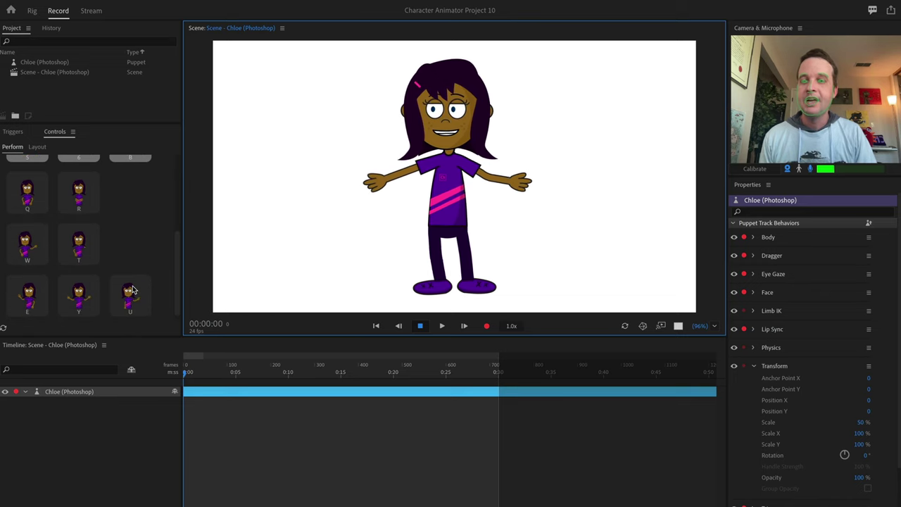
left_click(31, 206)
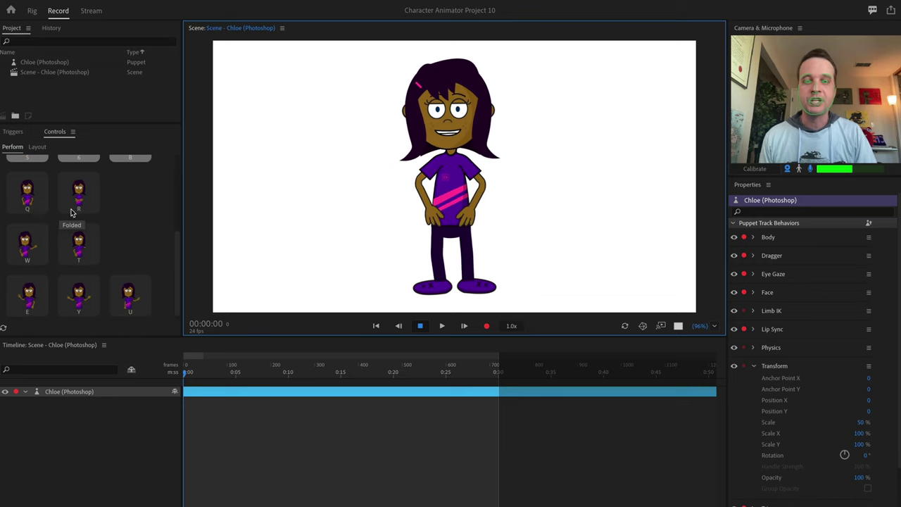
left_click(81, 207)
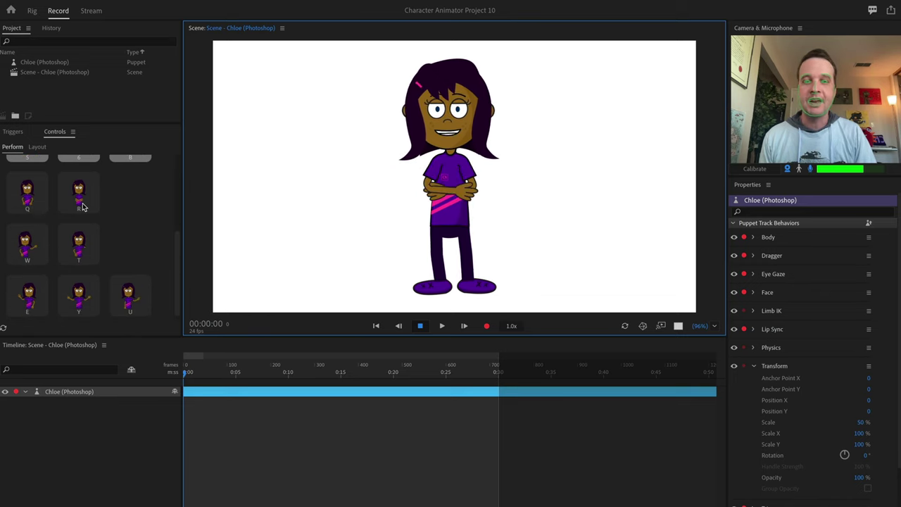
left_click(22, 248)
scroll(37, 247, "down", 1)
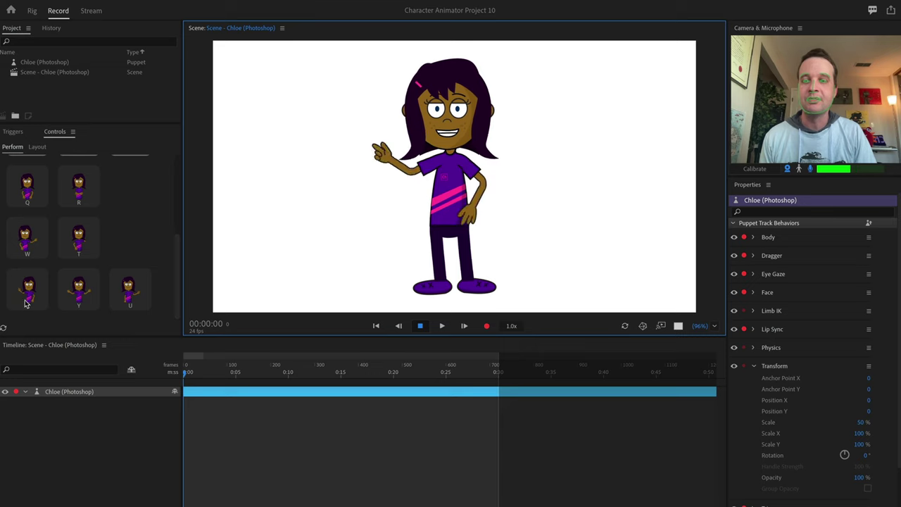
left_click(130, 302)
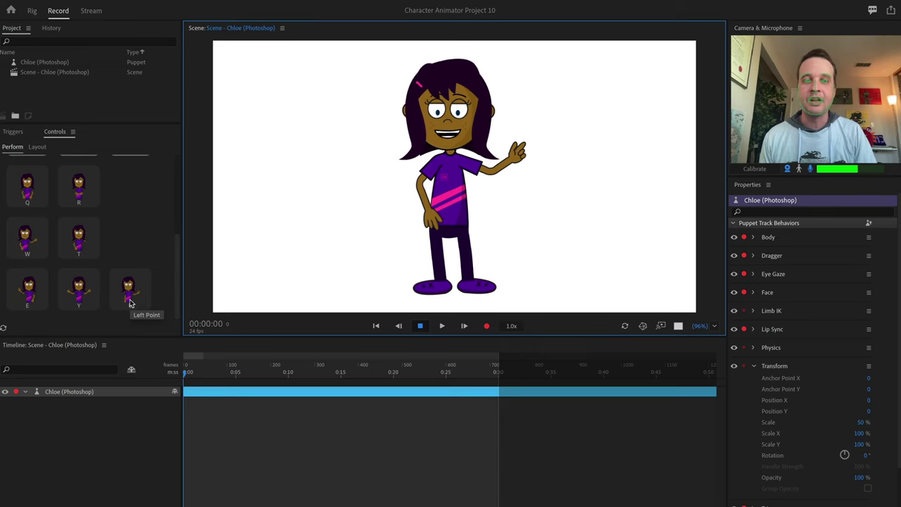
left_click(134, 301)
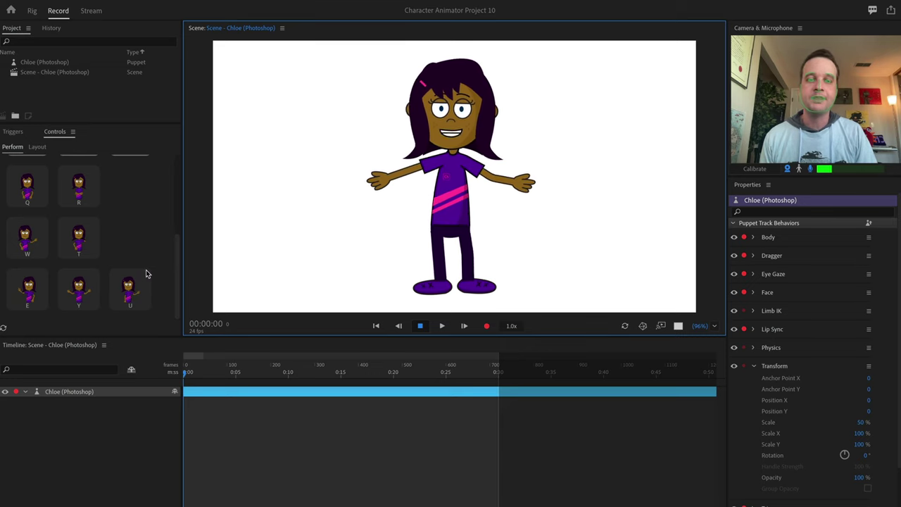
scroll(145, 254, "up", 3)
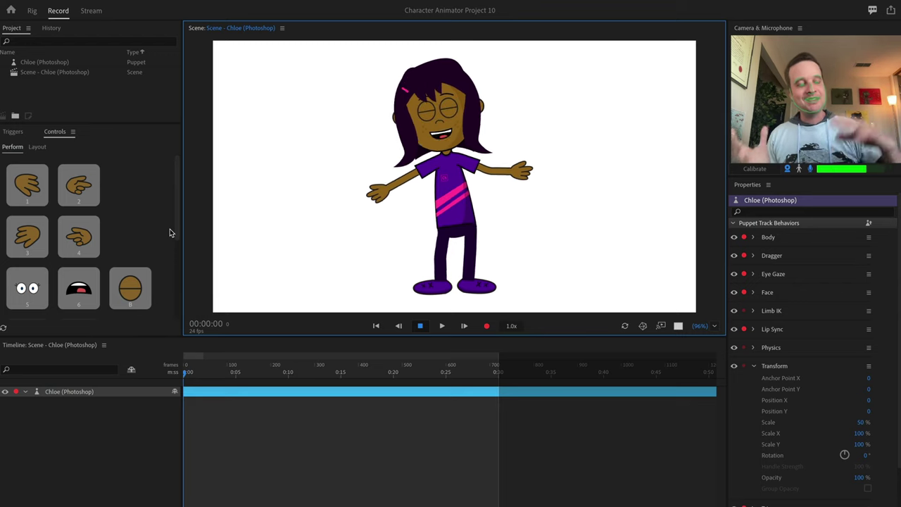
Show Chloe's trigger list and examine the Blink, Left Hand, Right Hand and Lids entries
left_click(13, 132)
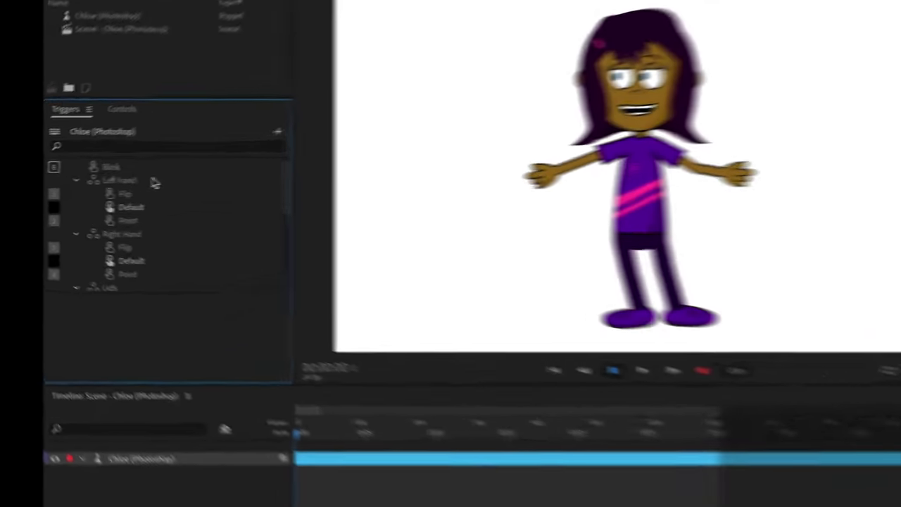
scroll(301, 245, "down", 6)
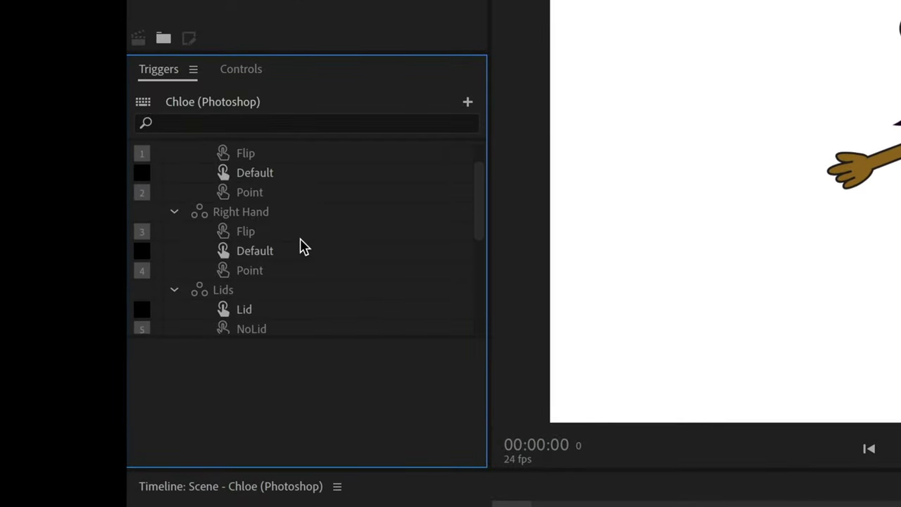
scroll(301, 246, "up", 6)
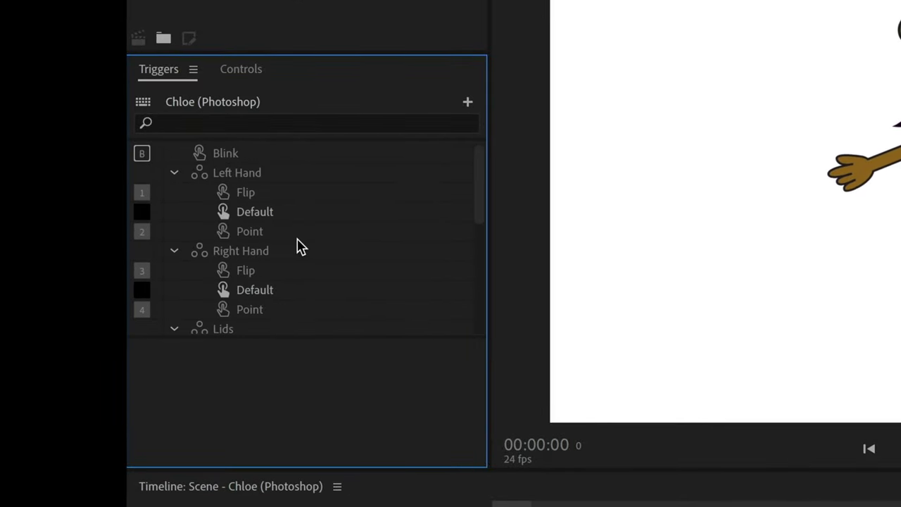
Examine the layers assigned to the Blink trigger and the entries and priority of the Left Hand swap set
left_click(266, 159)
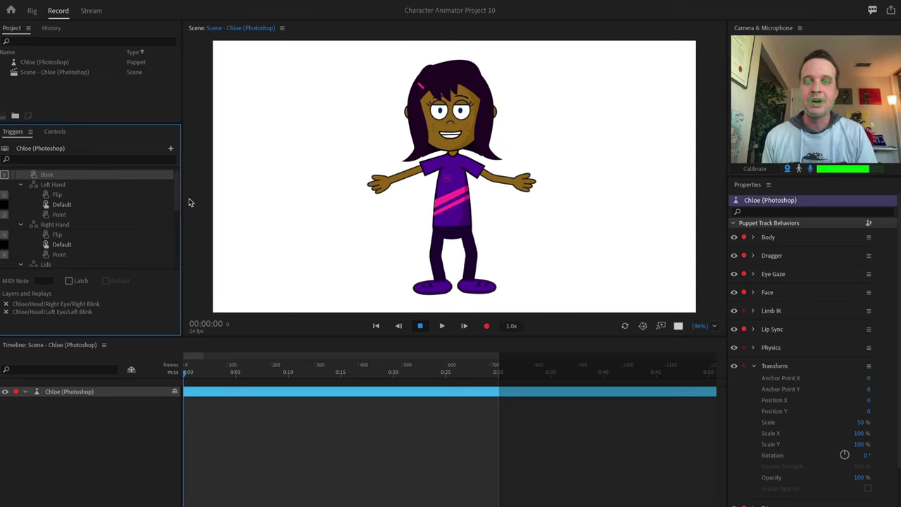
left_click(76, 185)
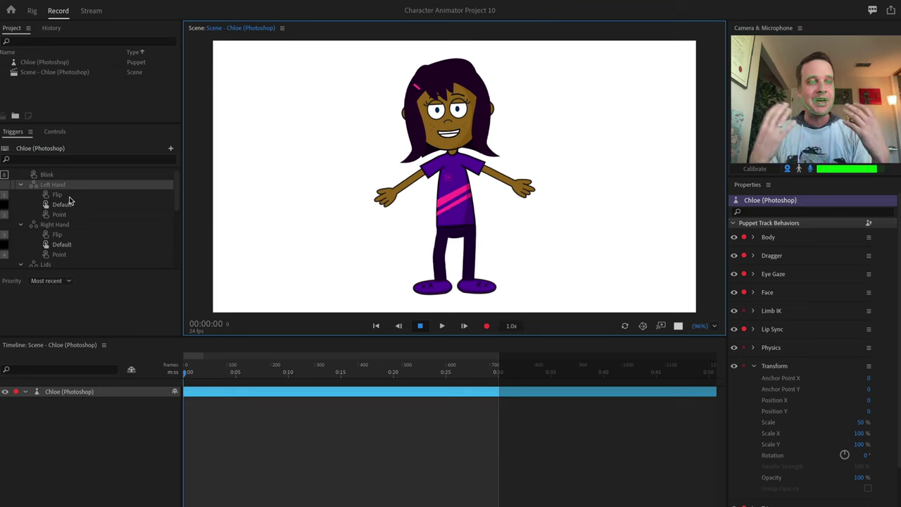
scroll(94, 210, "down", 1)
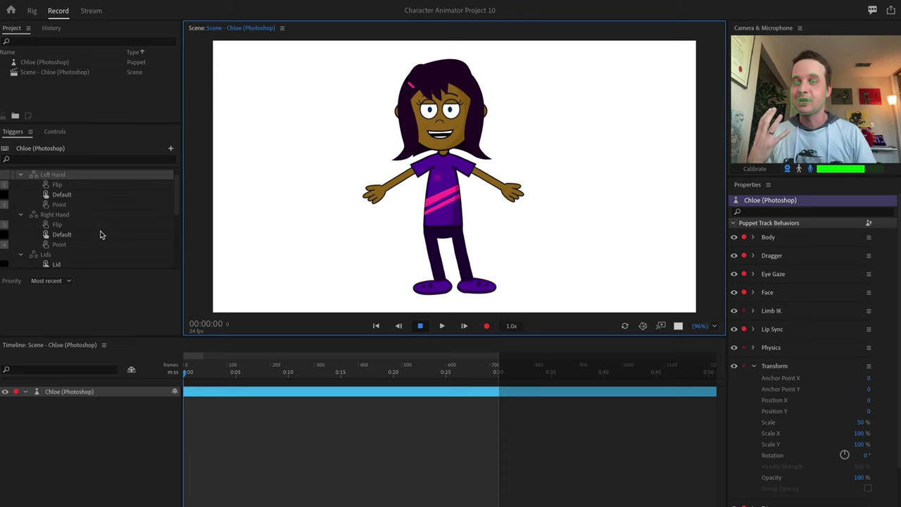
scroll(102, 234, "down", 1)
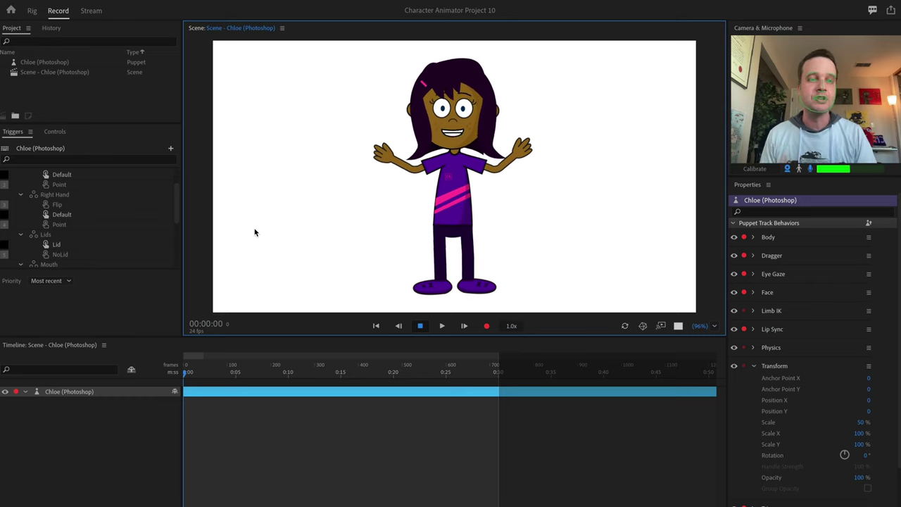
scroll(116, 217, "up", 1)
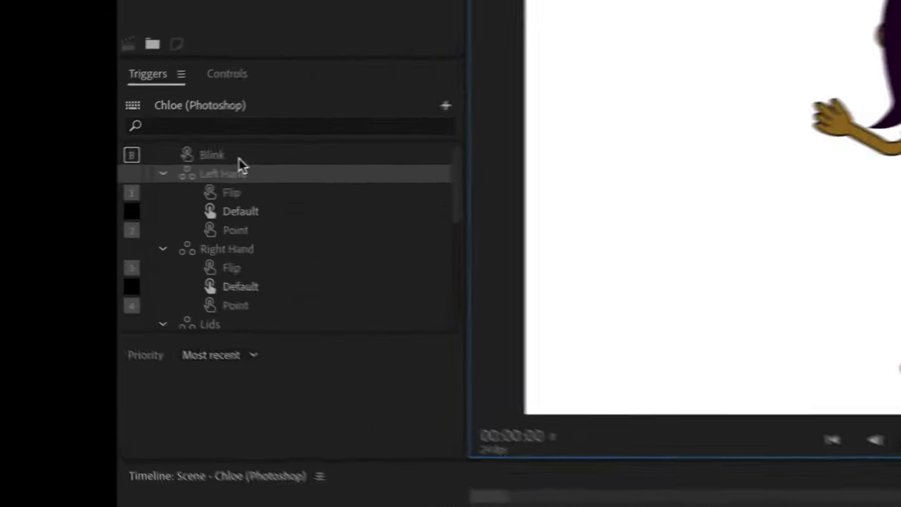
Try the Latch option on the Blink trigger and on the Left Hand Flip trigger
left_click(60, 176)
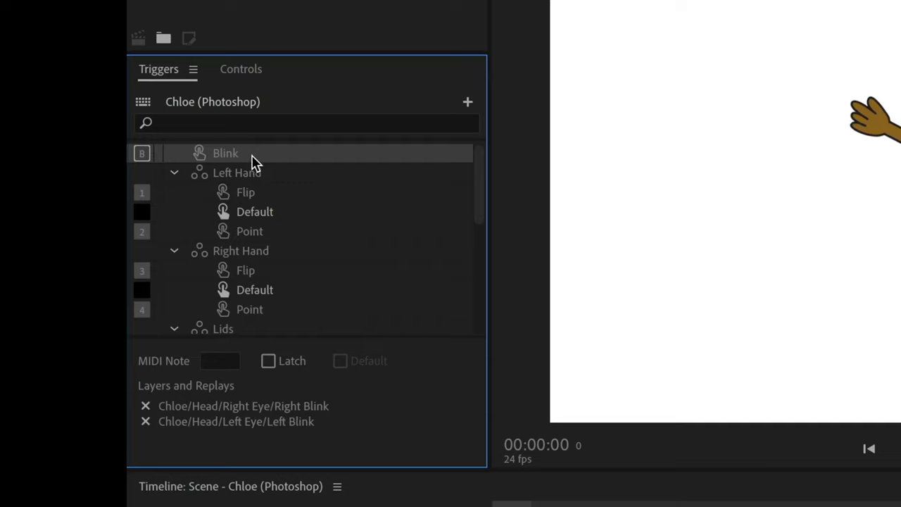
left_click(269, 361)
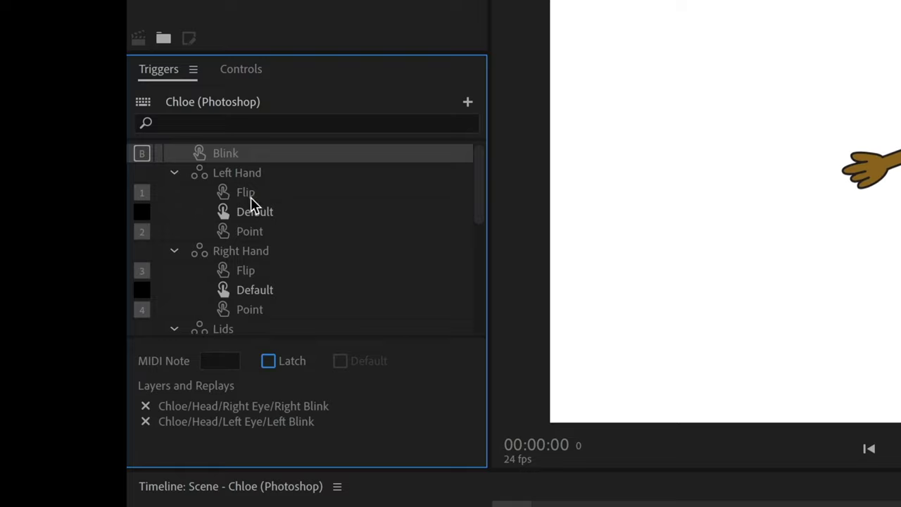
left_click(250, 196)
left_click(269, 361)
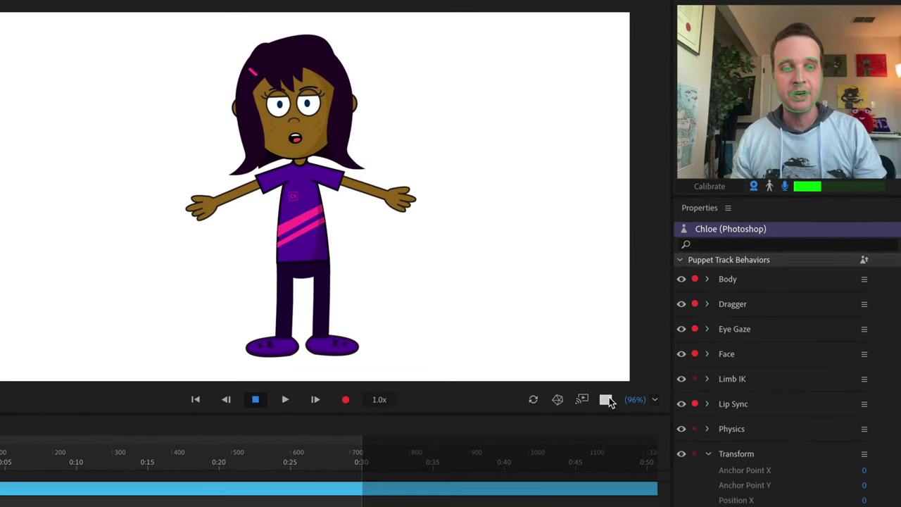
Compare the scene with a transparent and a white background, finishing with the white background
left_click(607, 400)
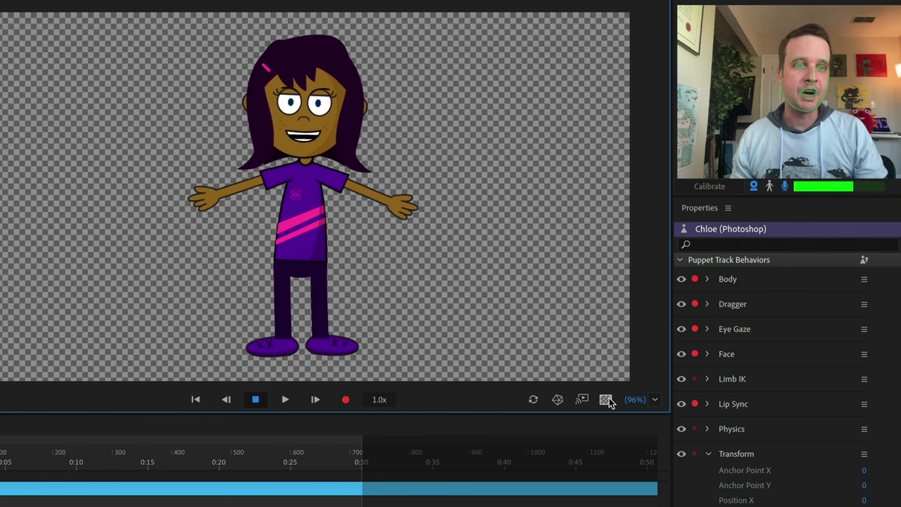
left_click(608, 400)
left_click(607, 400)
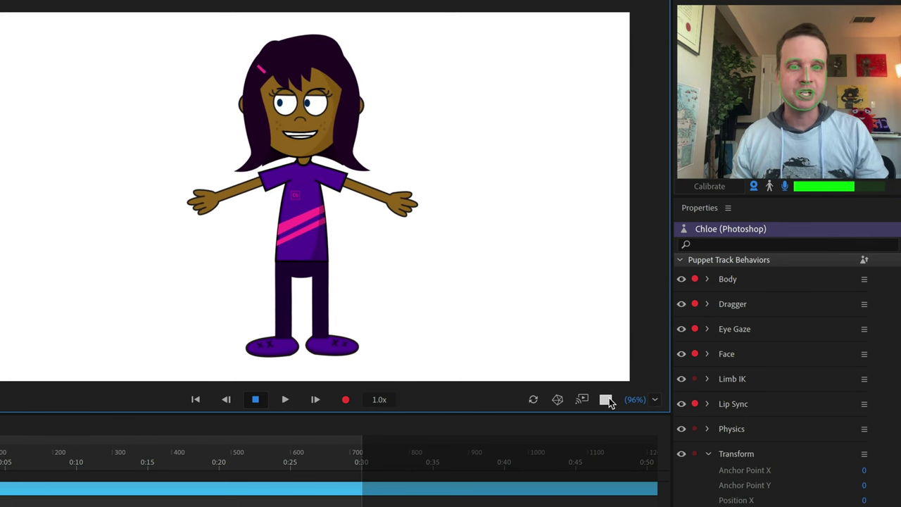
left_click(607, 400)
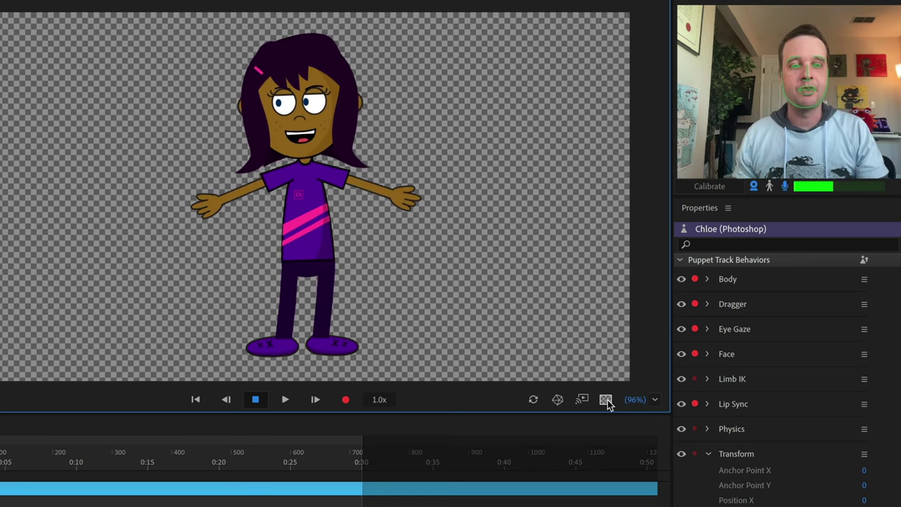
left_click(605, 399)
left_click(606, 400)
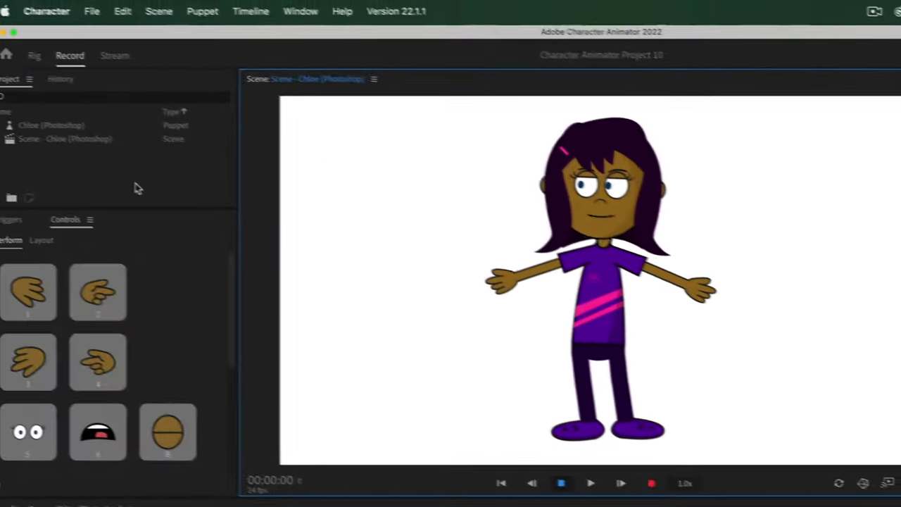
Import the BG_Forest.jpg image from the Backgrounds folder into the project
left_click(138, 183)
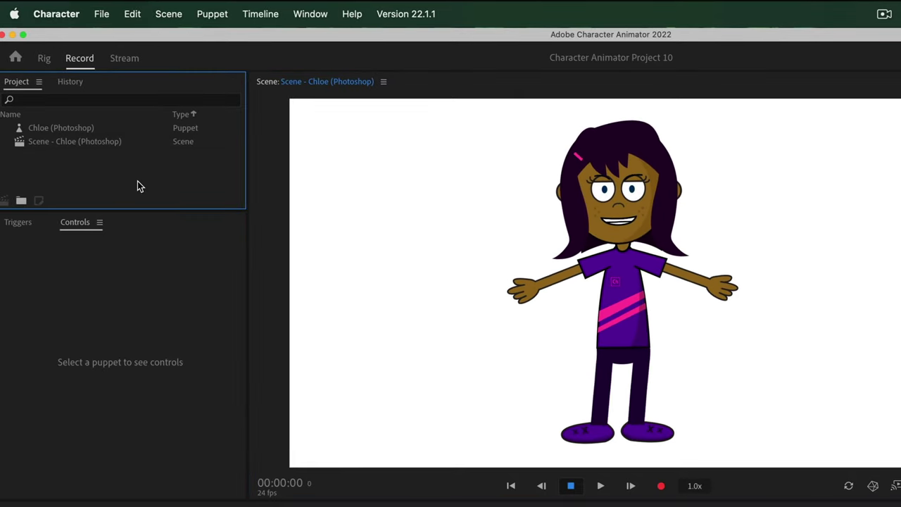
left_click(100, 13)
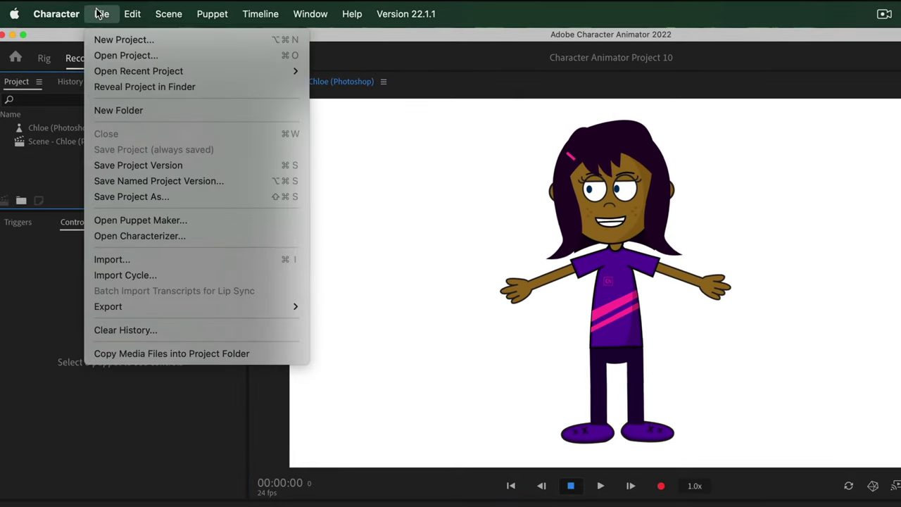
left_click(157, 260)
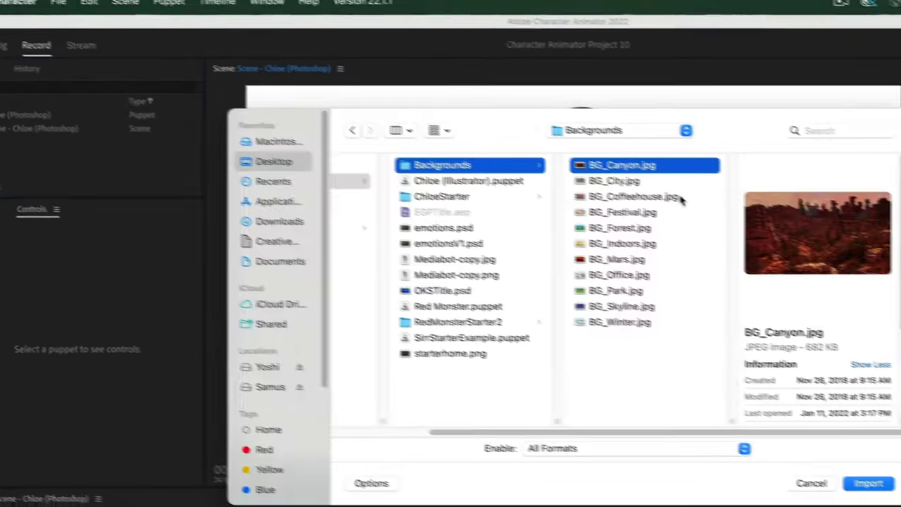
left_click(655, 181)
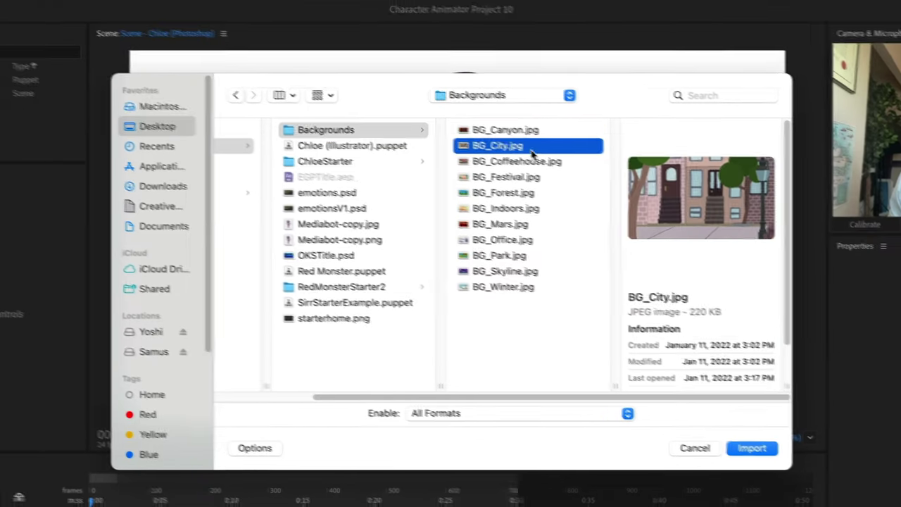
left_click(658, 215)
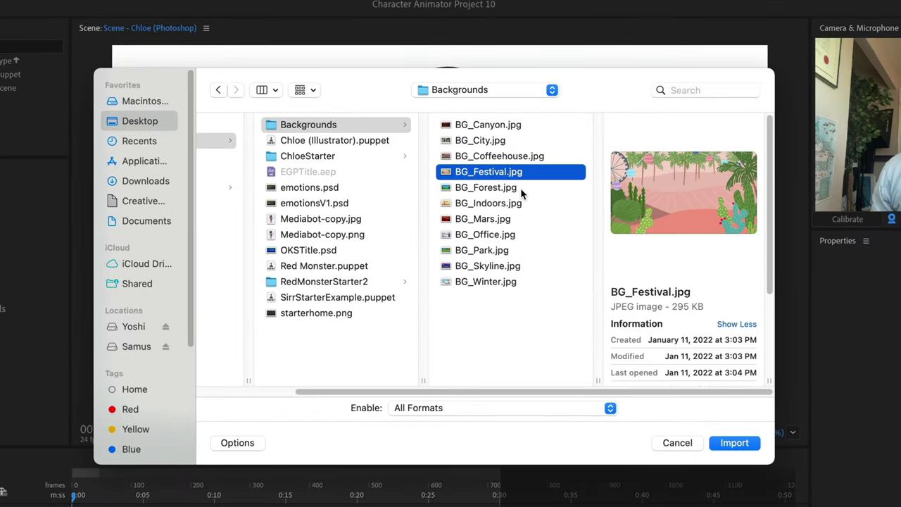
left_click(521, 188)
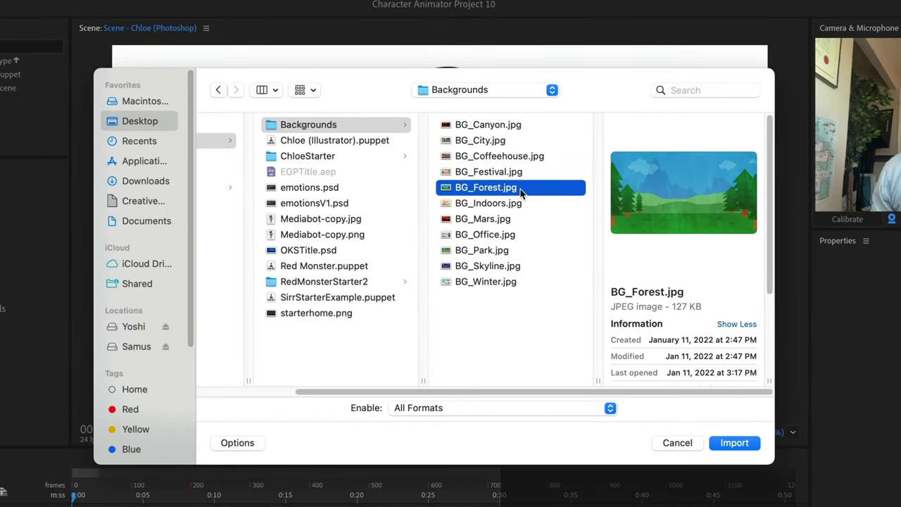
left_click(735, 442)
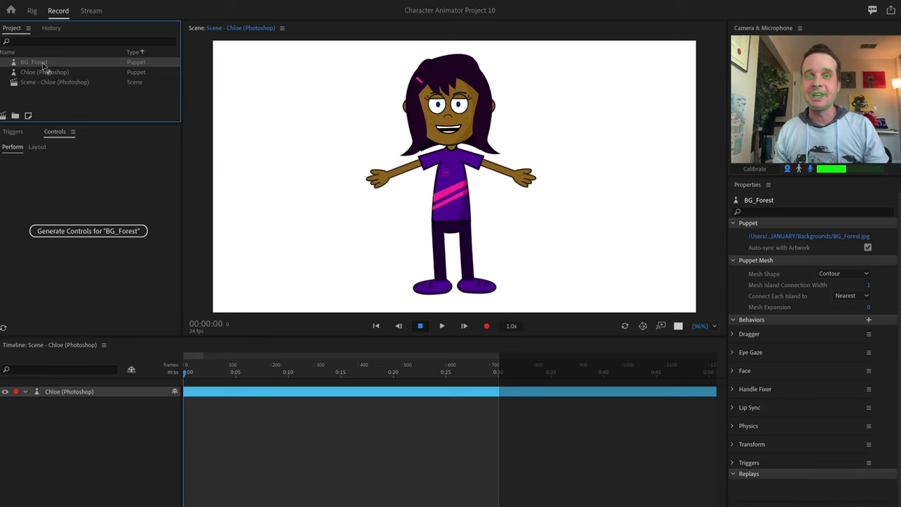
Add BG_Forest to the scene and place its track beneath the Chloe track so it sits behind her
left_click_drag(43, 64, 383, 143)
left_click_drag(417, 150, 415, 148)
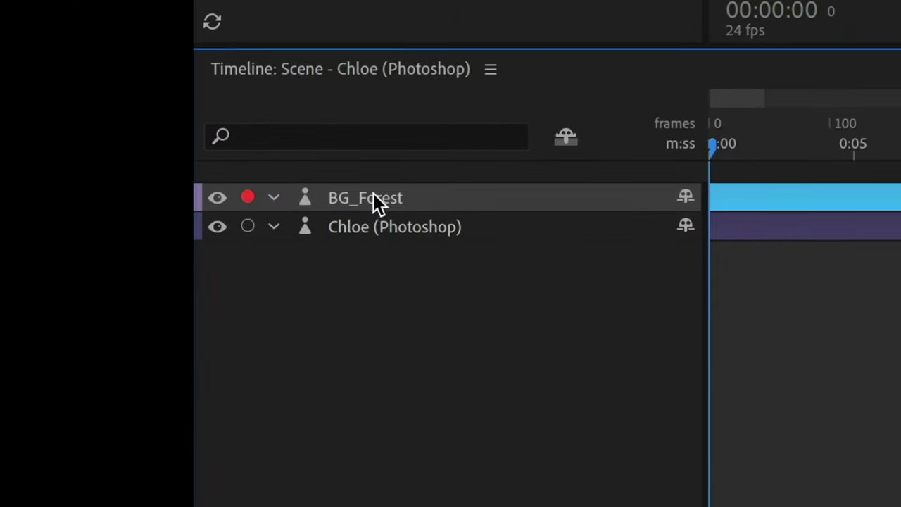
left_click_drag(377, 196, 388, 242)
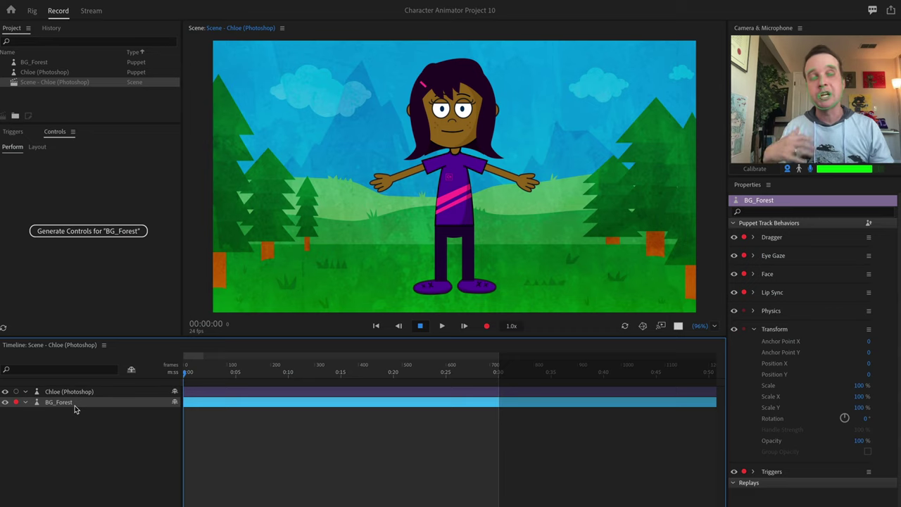
Compare the Chloe and BG_Forest track selections and try changing the forest background's Scale
left_click(106, 392)
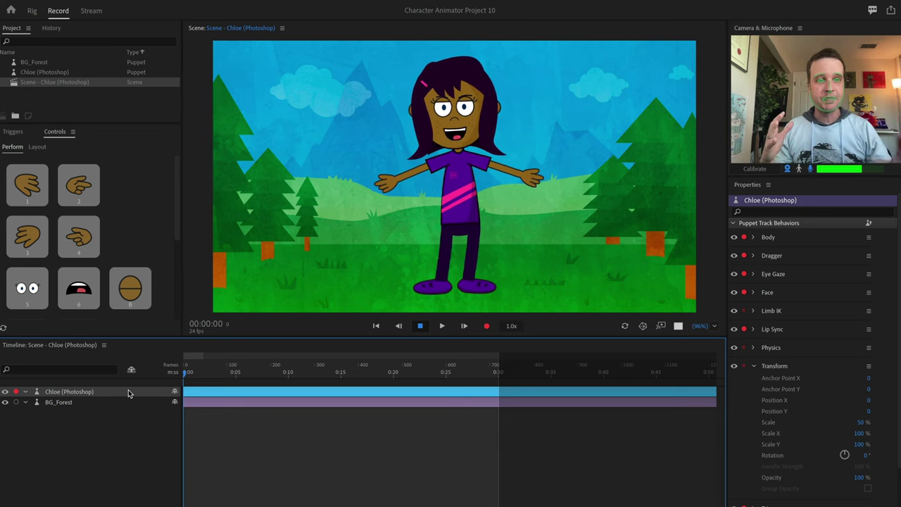
left_click(117, 409)
left_click(116, 405)
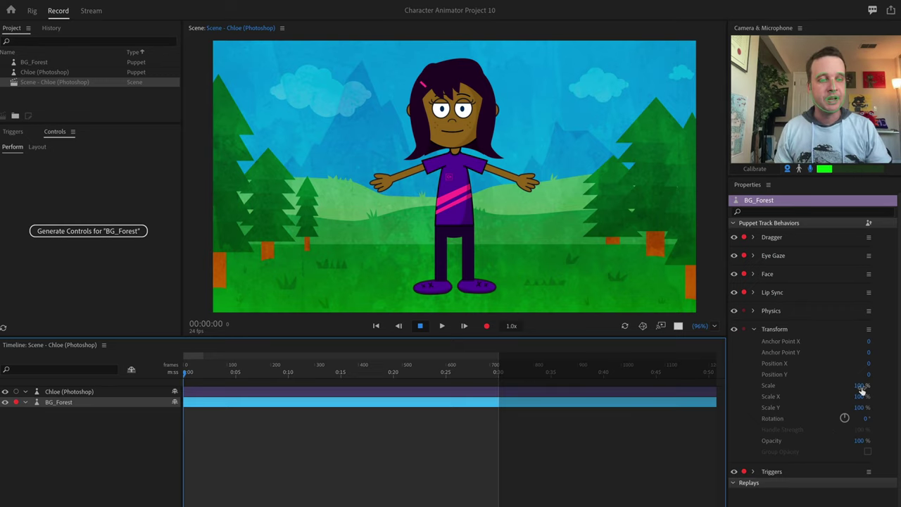
left_click_drag(860, 385, 870, 343)
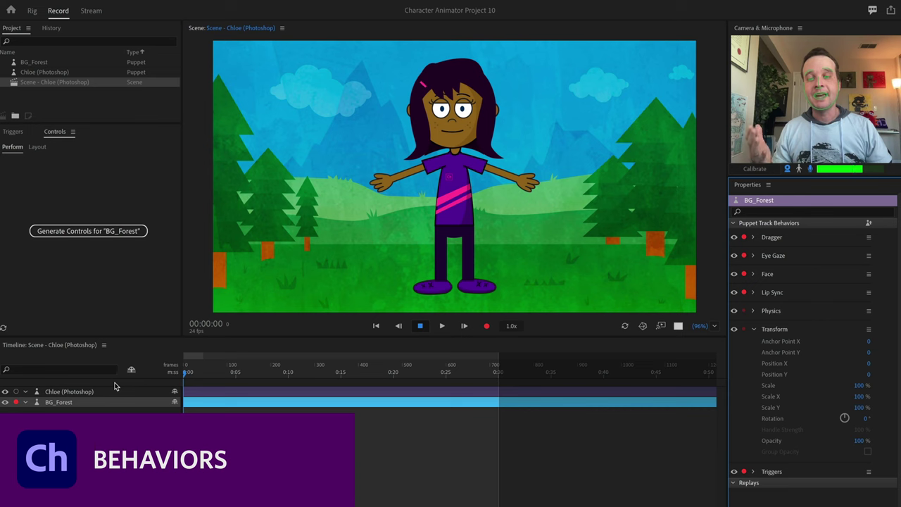
Set Chloe's Transform to Position X 8, Position Y -9, Scale 45% and Rotation 42°, and try changing her Opacity
left_click(106, 392)
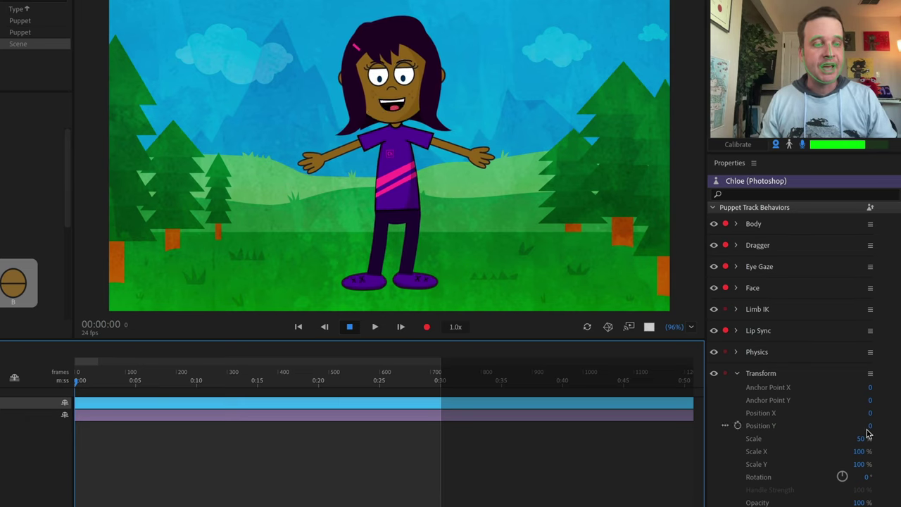
left_click_drag(869, 426, 900, 426)
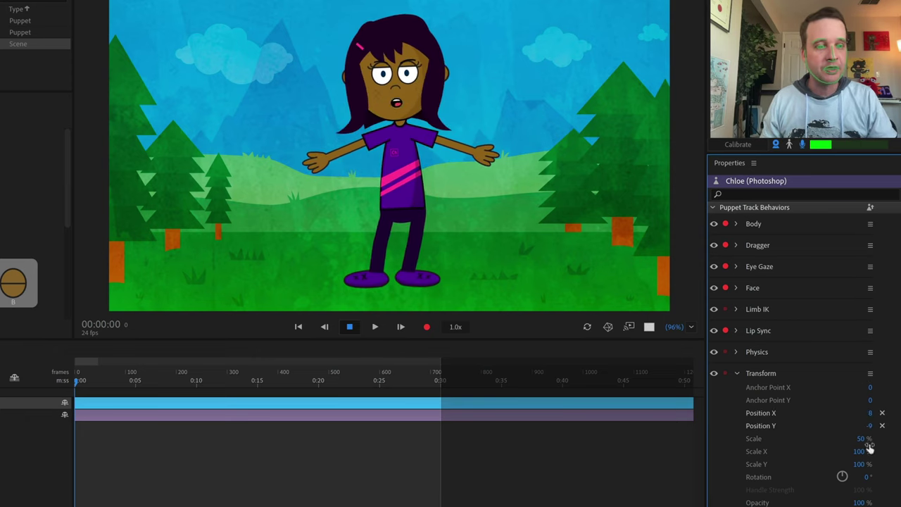
left_click_drag(862, 439, 879, 465)
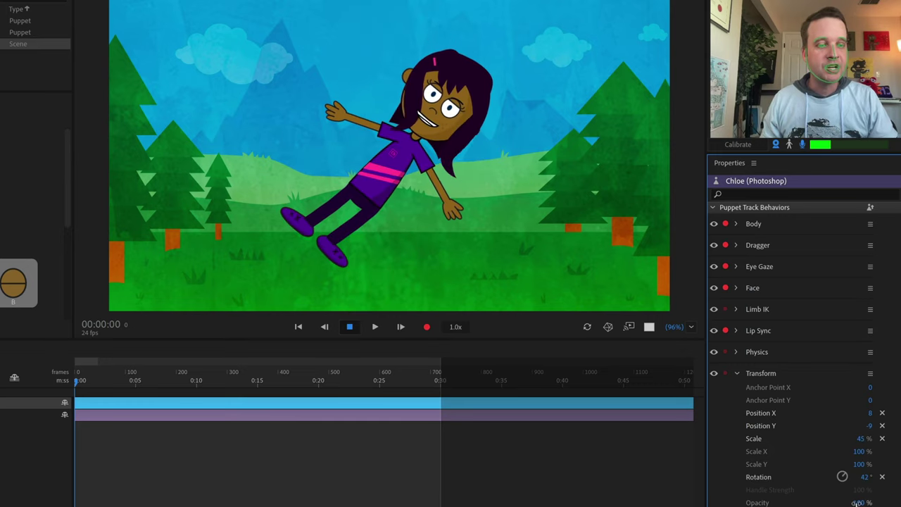
left_click_drag(861, 503, 886, 502)
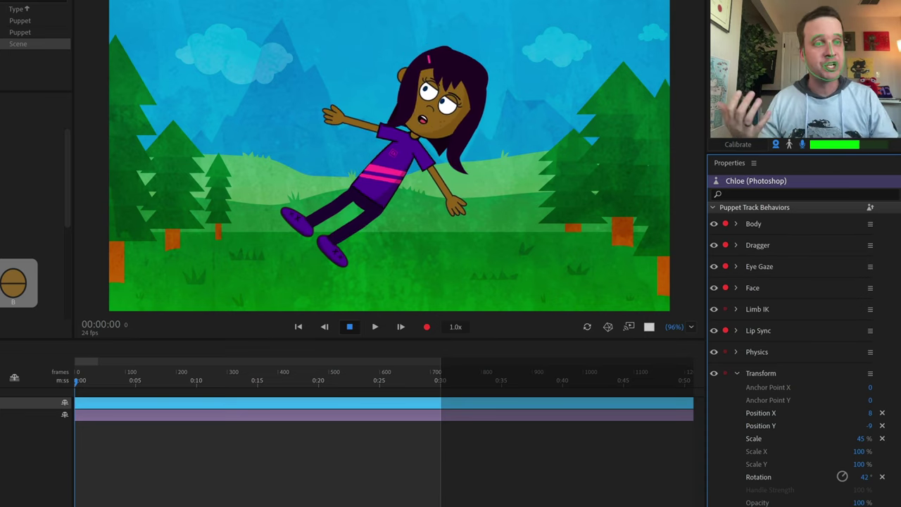
Reset Chloe's Rotation, Scale and Position values, and enlarge her to 77% Scale with Position Y at 279
left_click(882, 477)
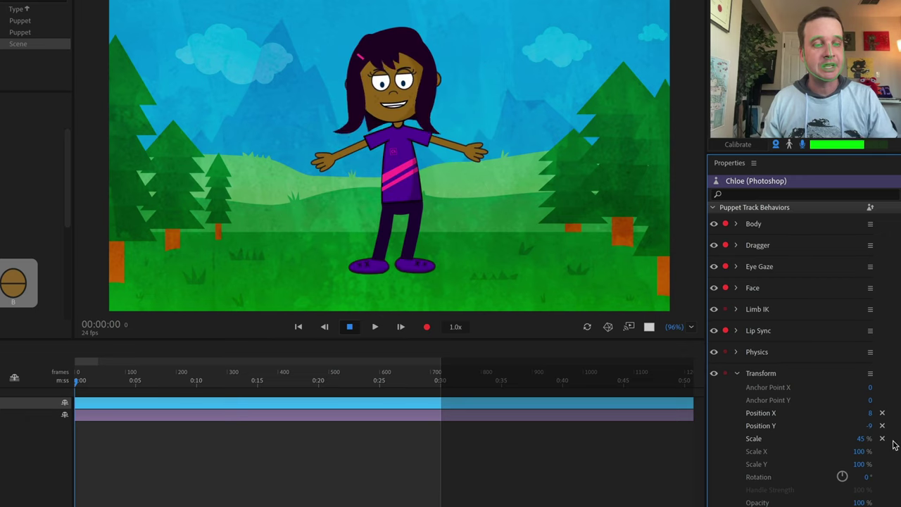
left_click(882, 438)
left_click(881, 425)
left_click(883, 414)
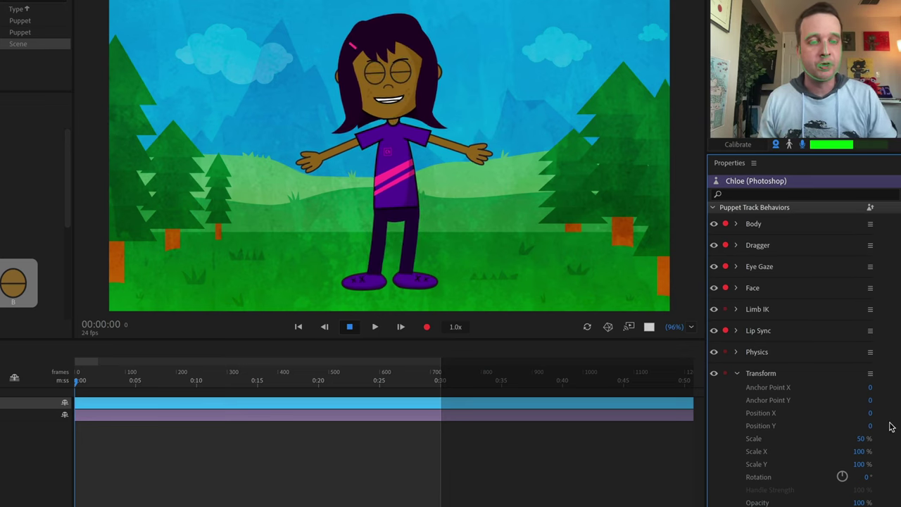
left_click_drag(859, 441, 867, 308)
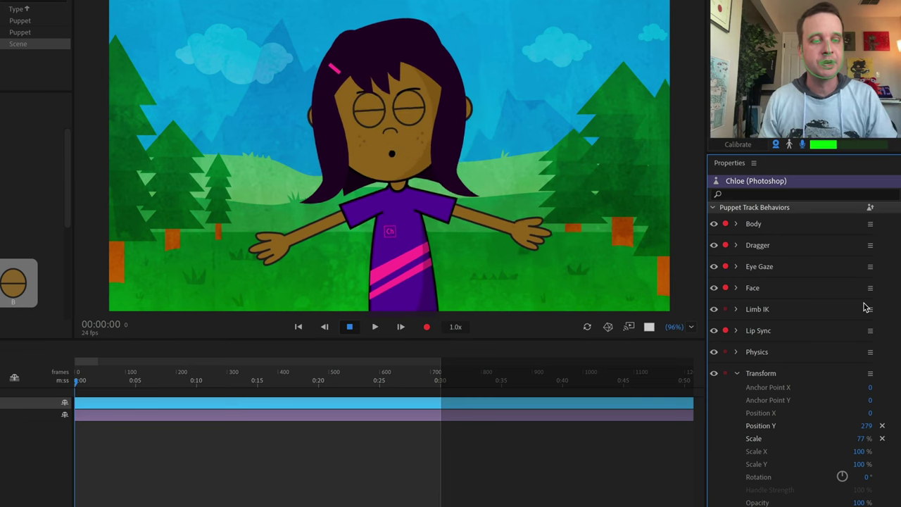
Test a Dangle Stiffness of 21% in Chloe's Physics behavior and return it to 100%
left_click(736, 353)
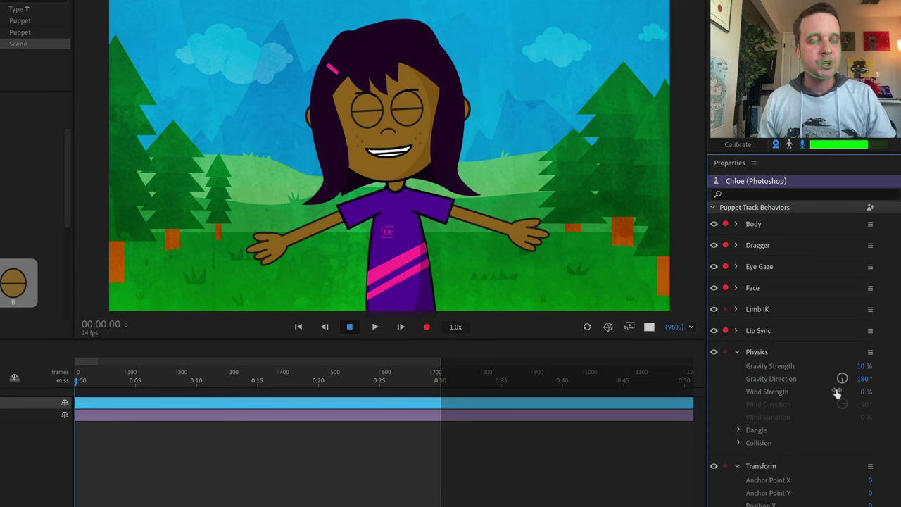
left_click(739, 431)
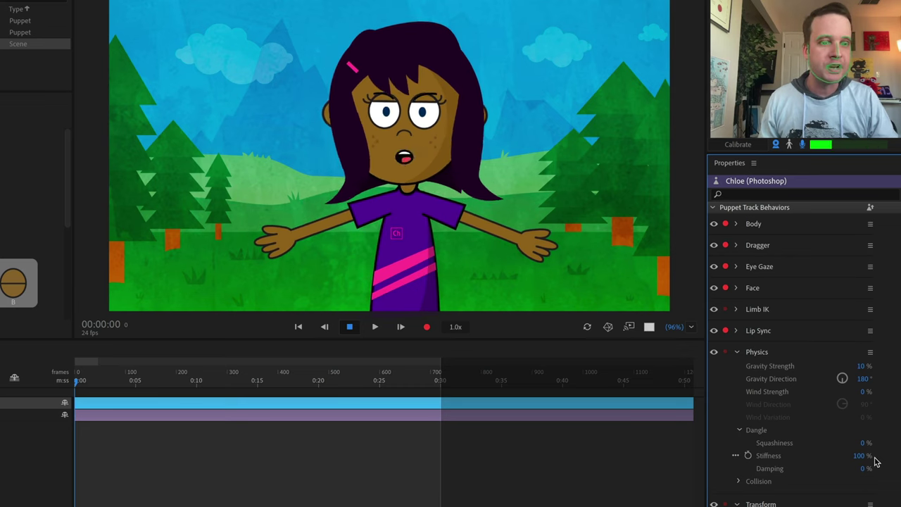
left_click_drag(860, 458, 807, 459)
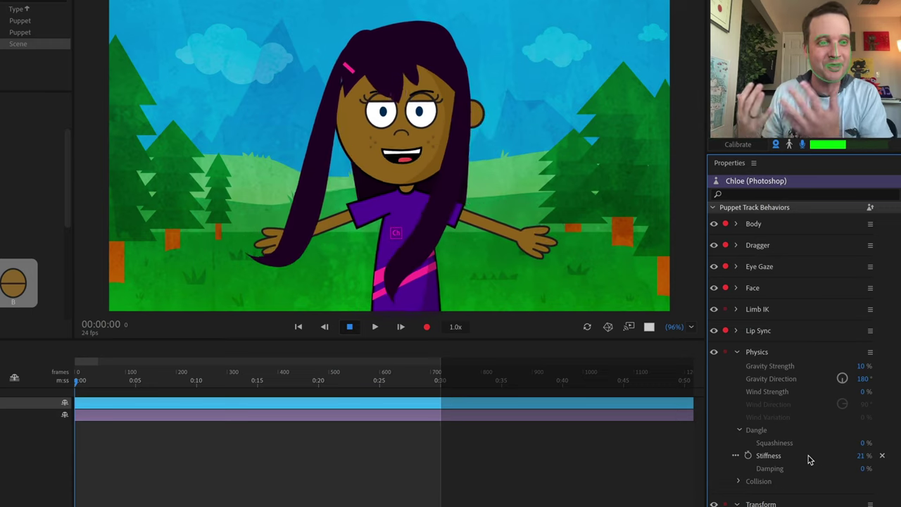
left_click_drag(861, 455, 892, 467)
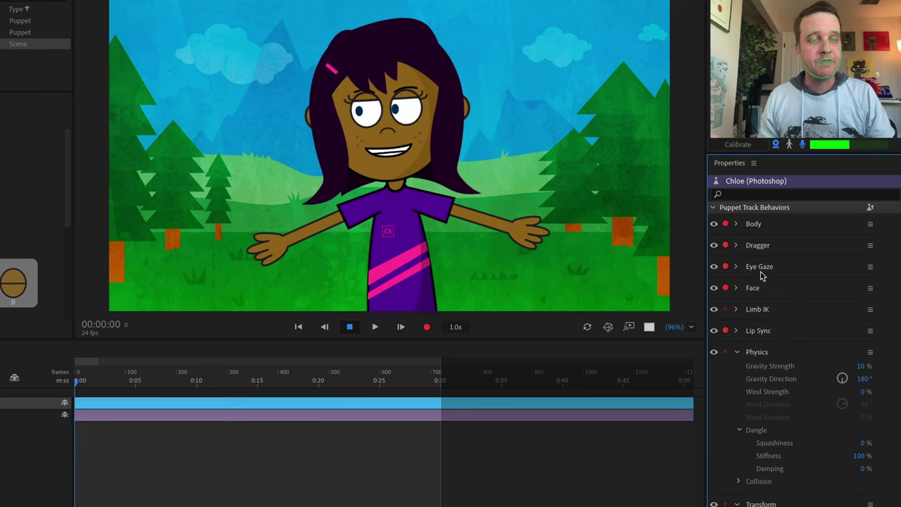
Try disarming Chloe's Face and Lip Sync behaviors for recording, re-arm them, and collapse the Physics settings
left_click(726, 289)
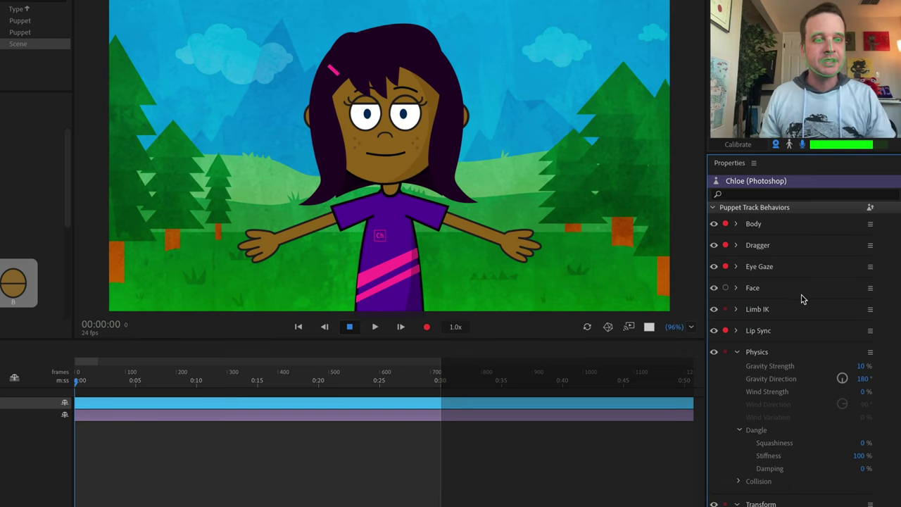
left_click(726, 330)
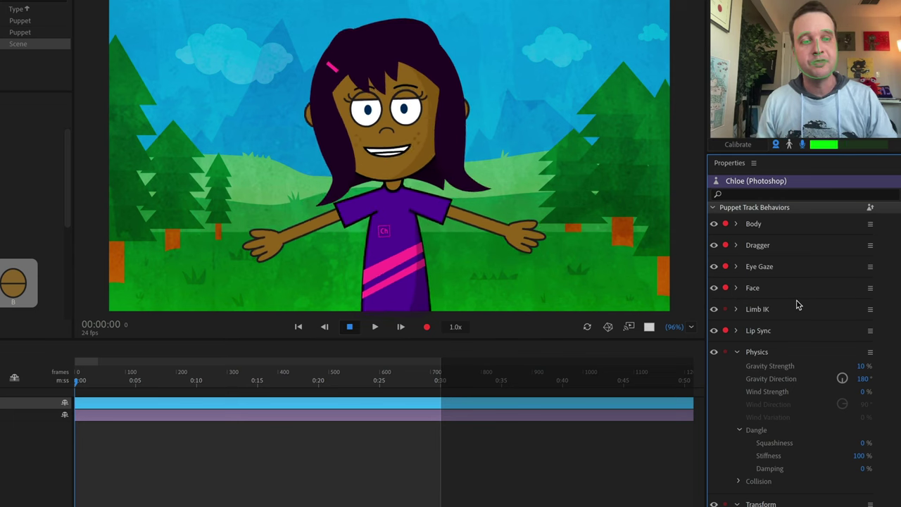
left_click(803, 352)
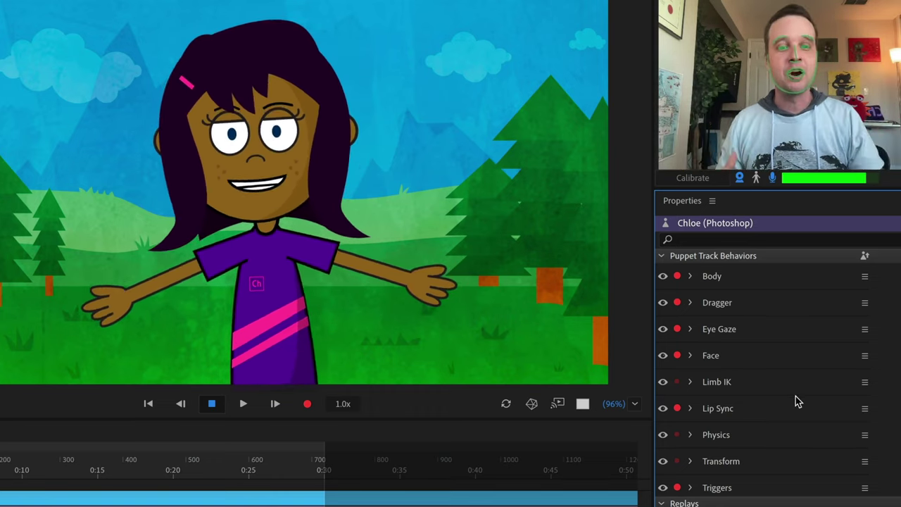
Test lowering one of Chloe's hands, and try disarming and re-arming all of her behaviors at once
left_click_drag(390, 269, 400, 331)
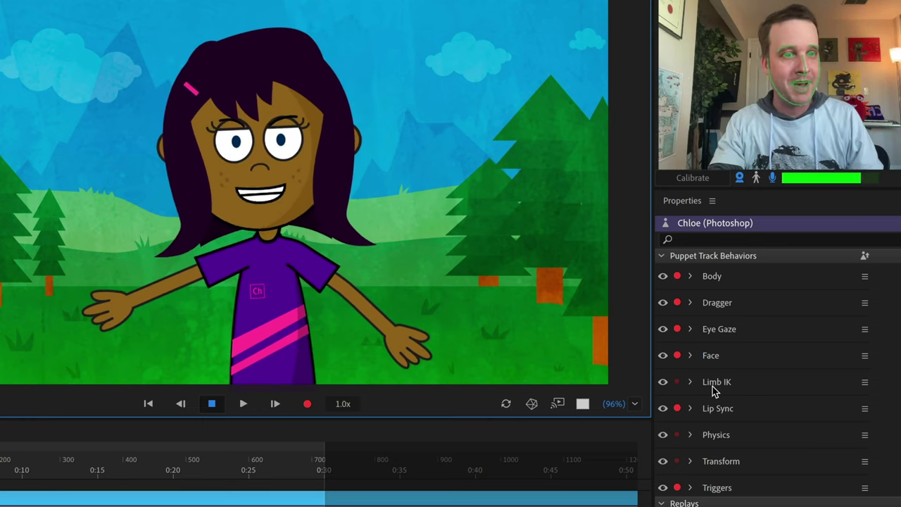
left_click(676, 278)
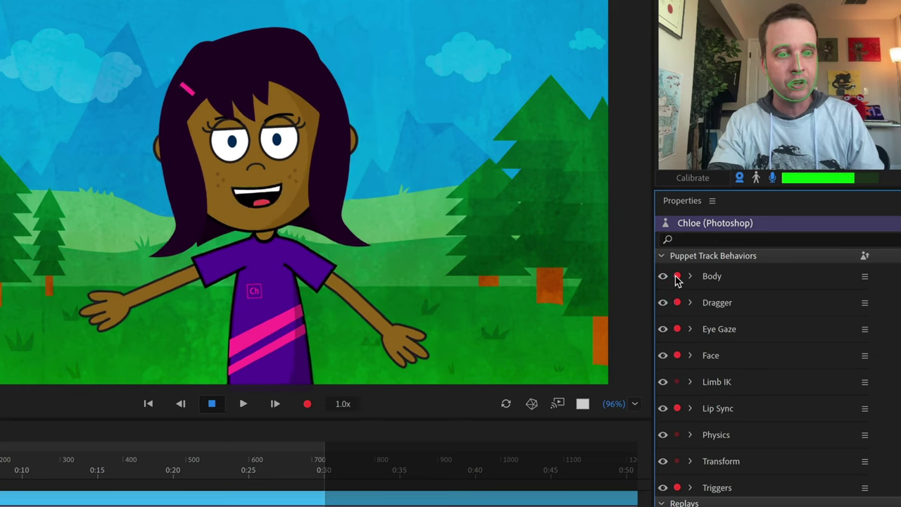
left_click(677, 277)
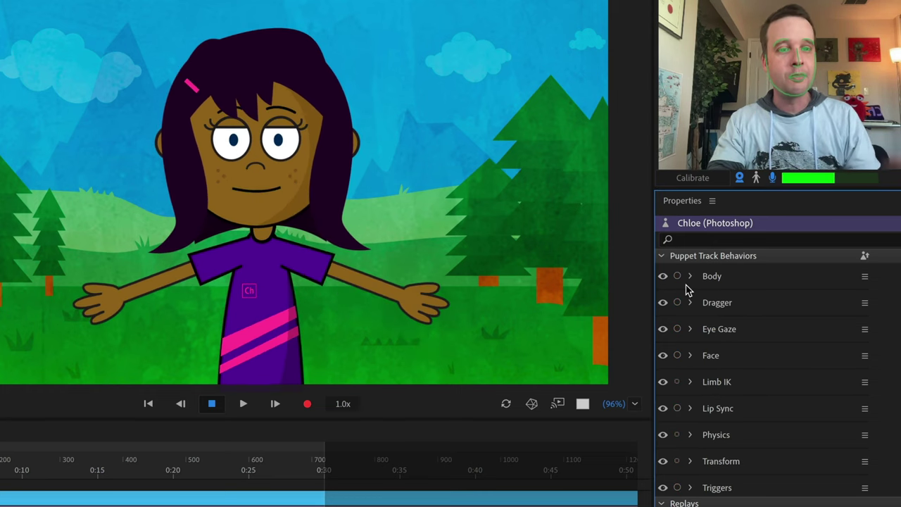
left_click(678, 277)
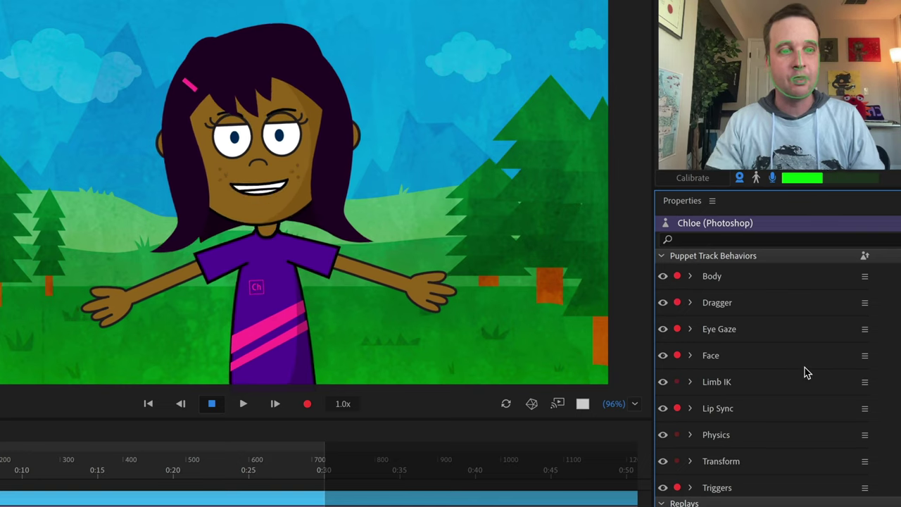
left_click(677, 277)
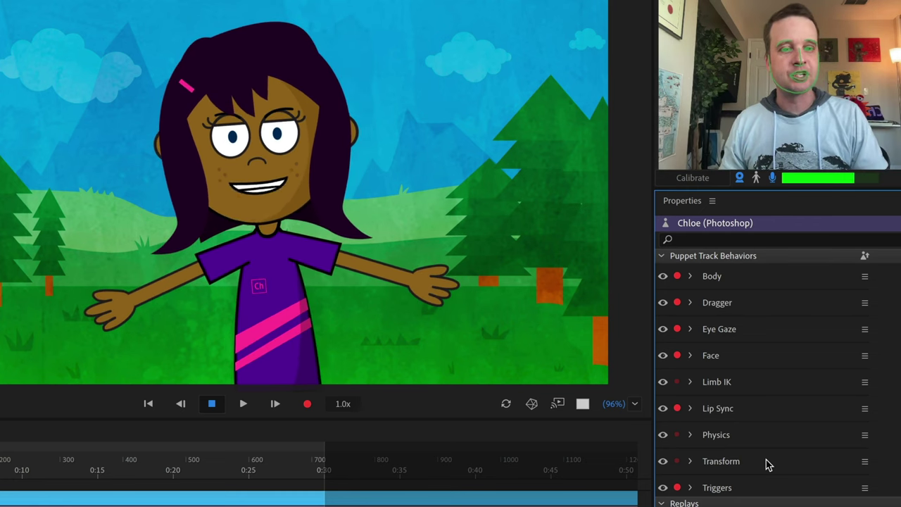
Try a Head Position Strength of 358% and a Head Tilt Strength of 18% in Chloe's Face behavior
left_click(691, 357)
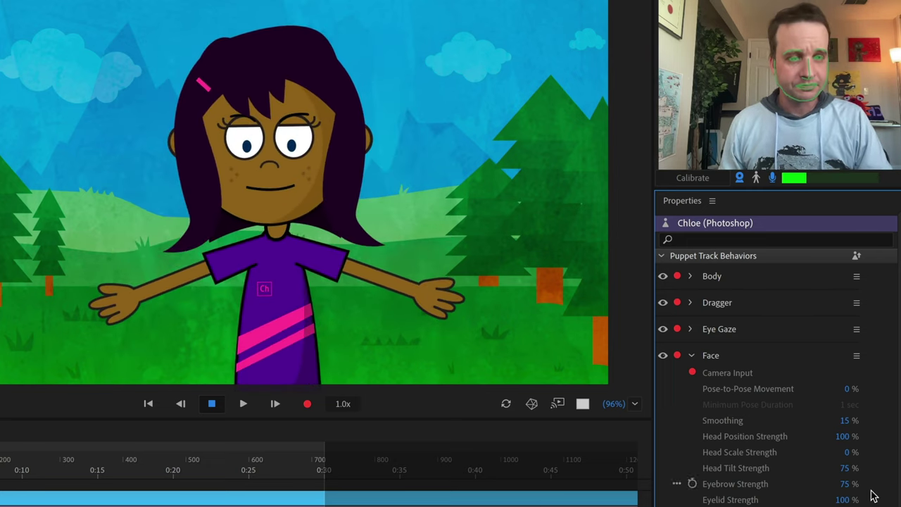
left_click_drag(845, 444, 877, 391)
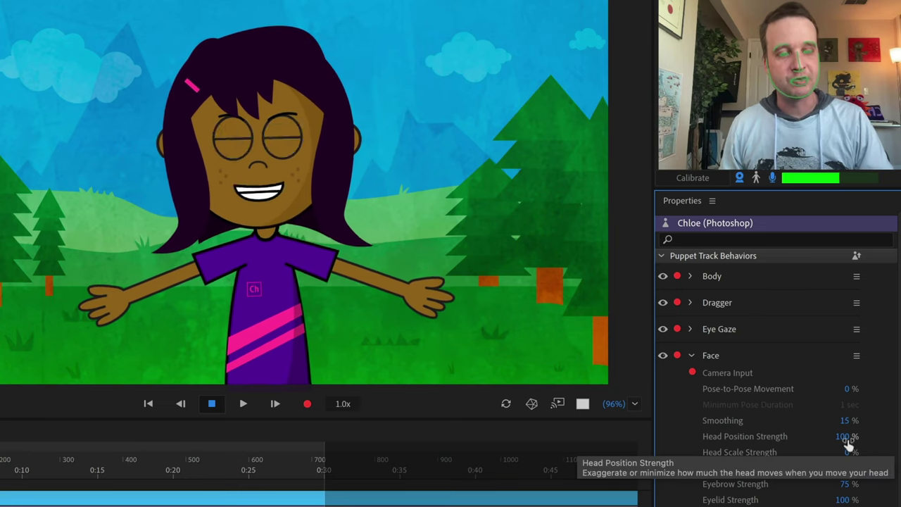
left_click_drag(849, 437, 864, 332)
left_click_drag(861, 258, 855, 287)
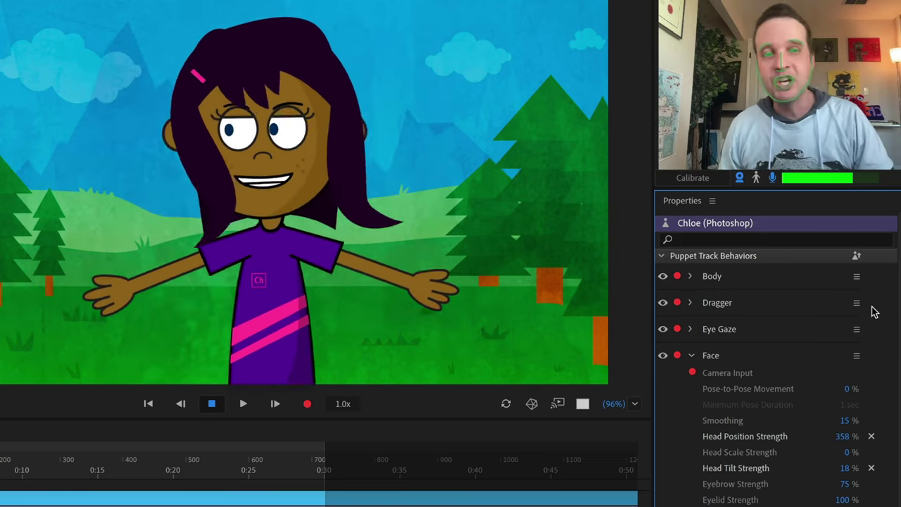
Reset Head Position Strength, try it at 66%, and restore both head strength values to their defaults
left_click(872, 437)
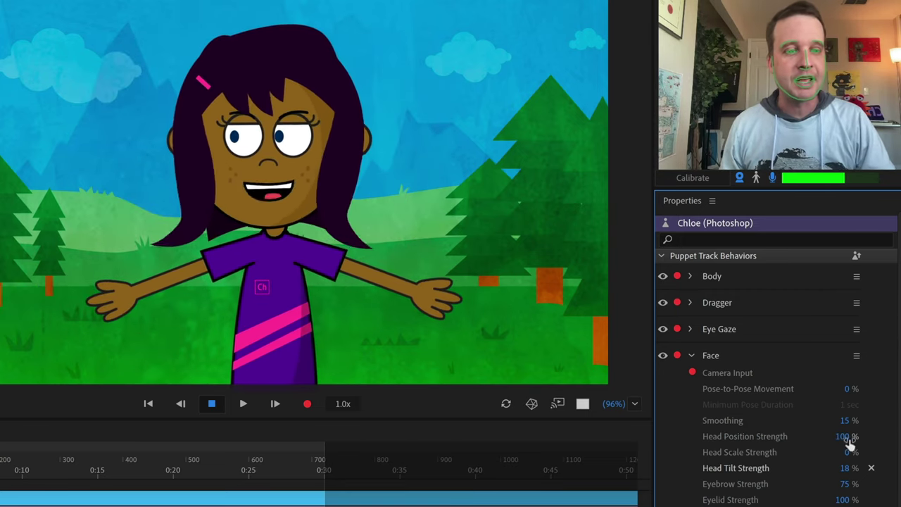
left_click_drag(819, 440, 822, 444)
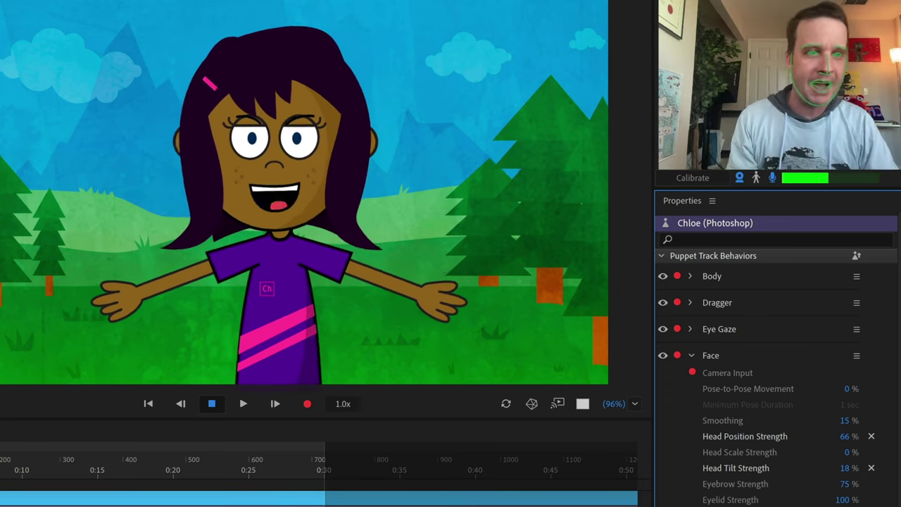
left_click(871, 467)
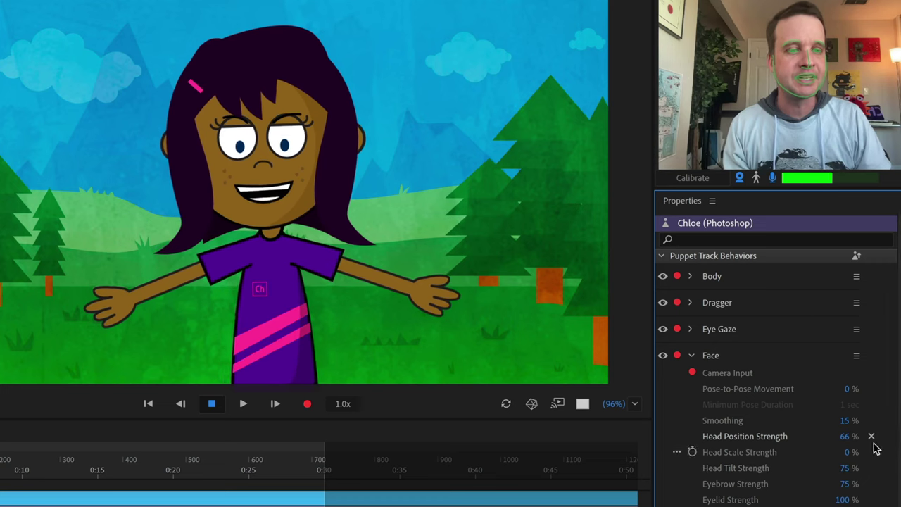
left_click(871, 436)
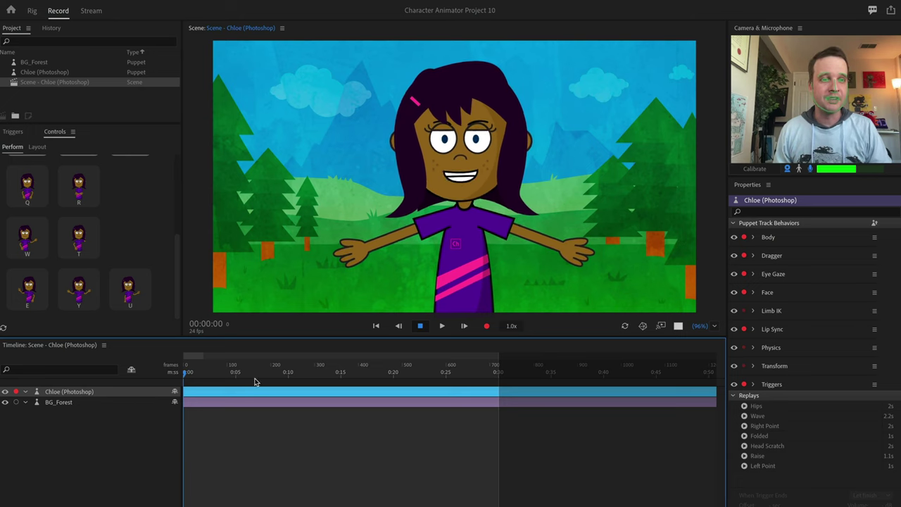
Pose Chloe's hands on her hips and record a take of about 22 seconds with face, voice and raised-hand gestures
left_click_drag(346, 248, 423, 302)
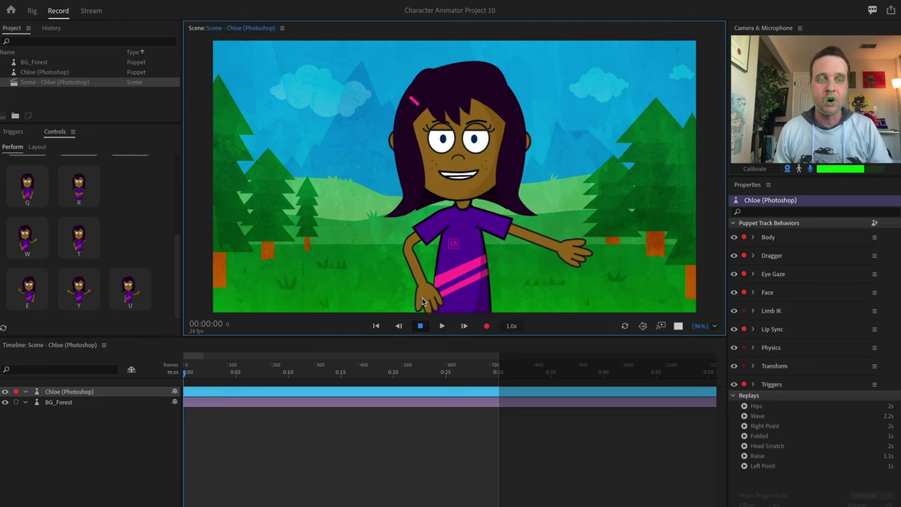
left_click_drag(578, 247, 487, 307)
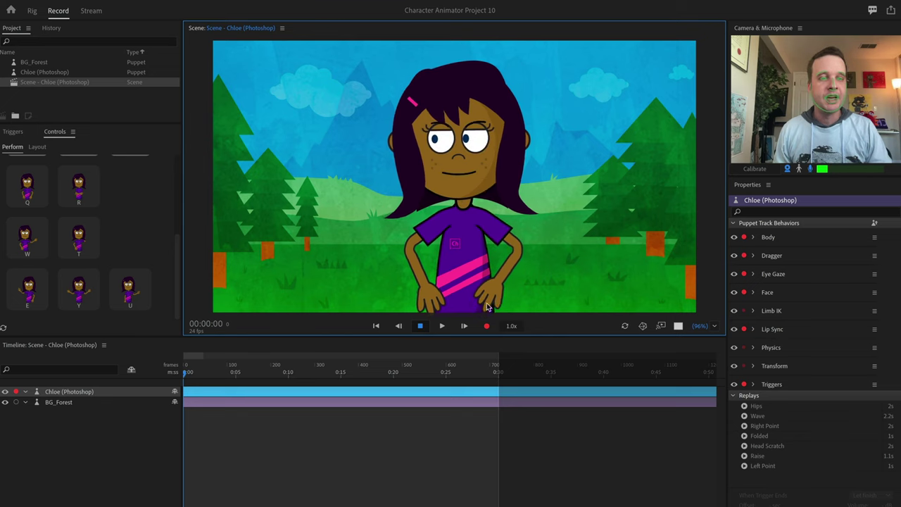
left_click(487, 326)
mouse_move(490, 303)
left_mouse_down()
mouse_move(577, 259)
mouse_move(557, 207)
mouse_move(561, 214)
mouse_move(550, 205)
mouse_move(566, 230)
mouse_move(555, 284)
mouse_move(524, 307)
mouse_move(491, 307)
left_mouse_up()
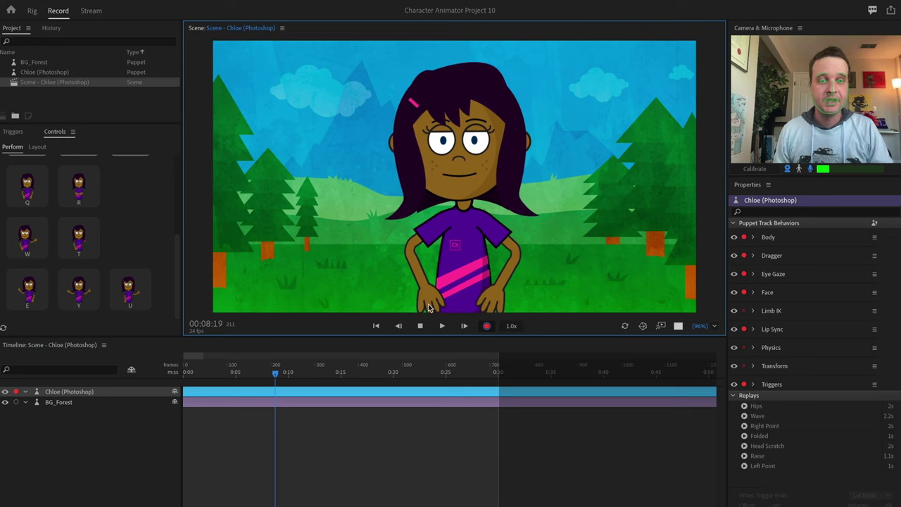
mouse_move(428, 308)
left_mouse_down()
mouse_move(379, 199)
mouse_move(387, 208)
mouse_move(374, 224)
mouse_move(372, 204)
mouse_move(358, 263)
mouse_move(429, 312)
left_mouse_up()
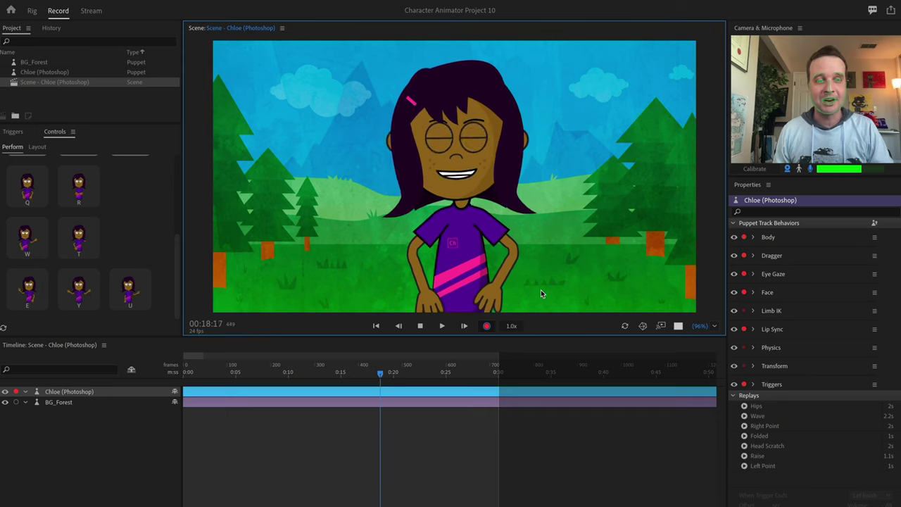
mouse_move(540, 304)
left_mouse_down()
mouse_move(556, 223)
mouse_move(542, 211)
mouse_move(552, 222)
left_mouse_up()
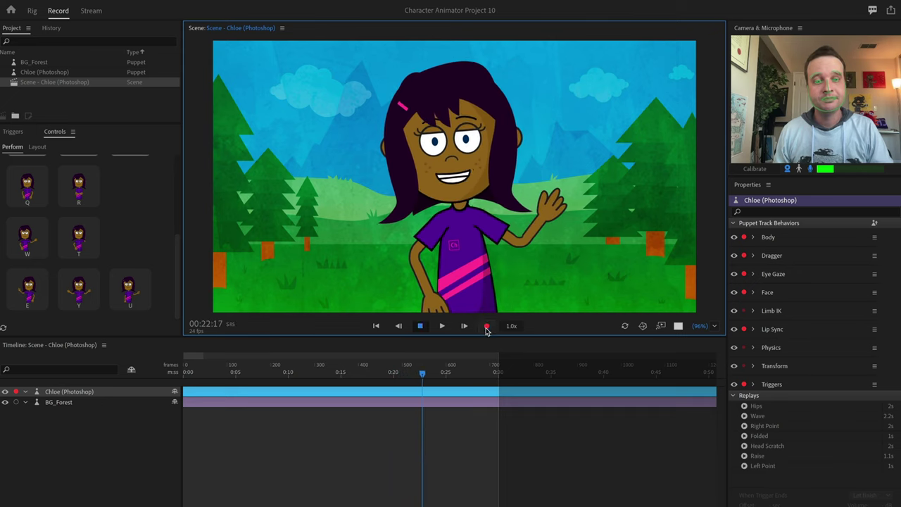
key("space")
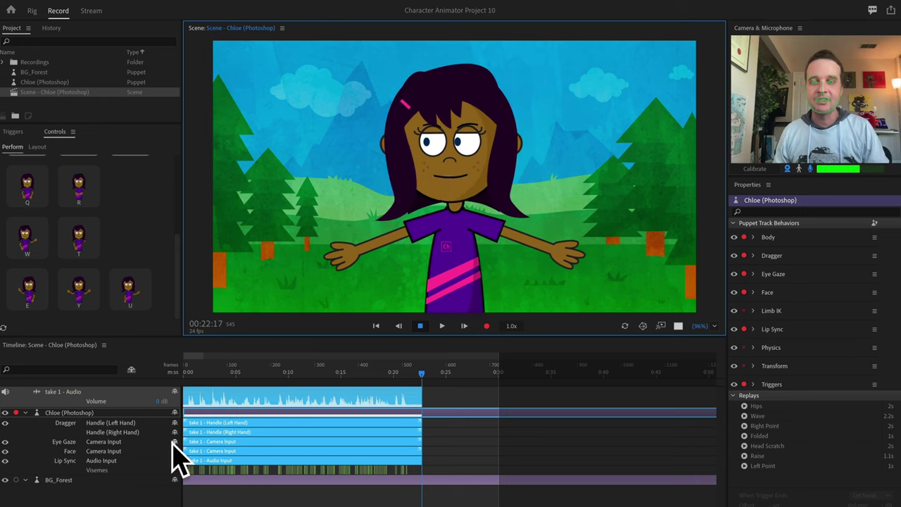
Examine each recorded part of take 1: the audio, both hand handles, Eye Gaze, Face and Lip Sync
left_click(464, 447)
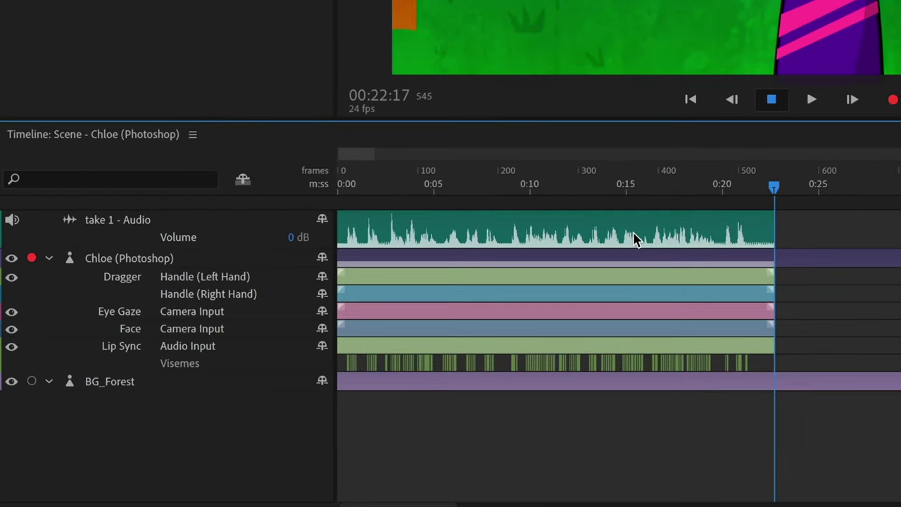
left_click(635, 239)
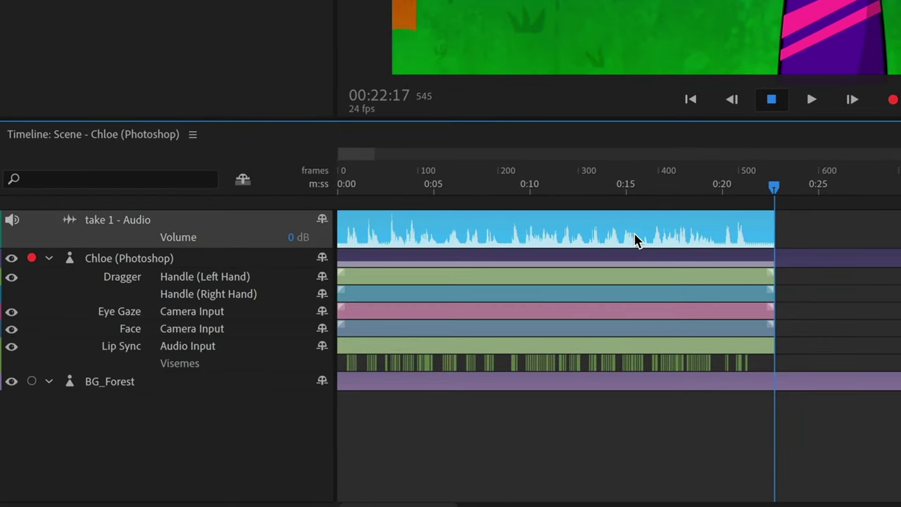
left_click(531, 277)
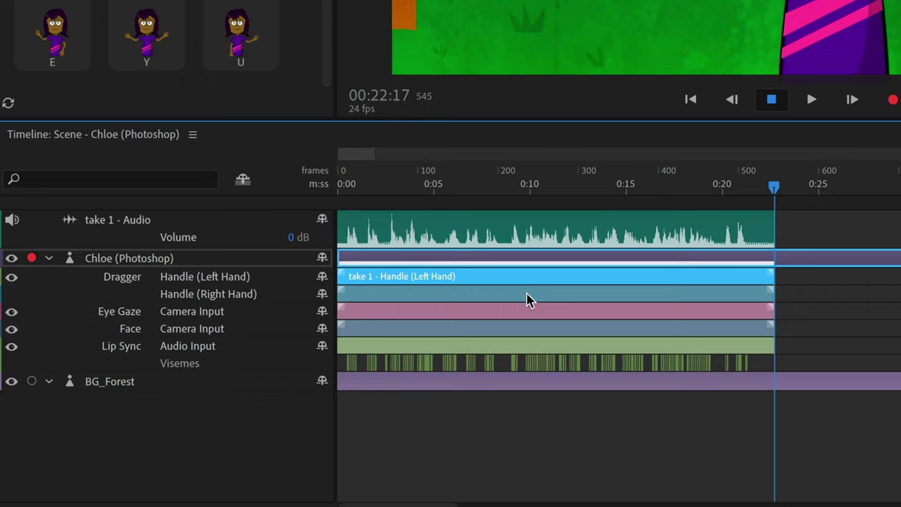
left_click(532, 296)
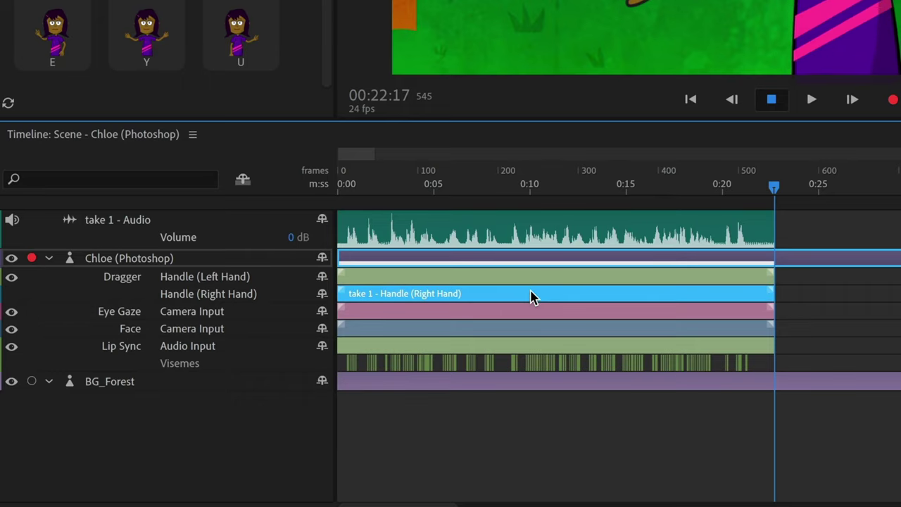
left_click(363, 324)
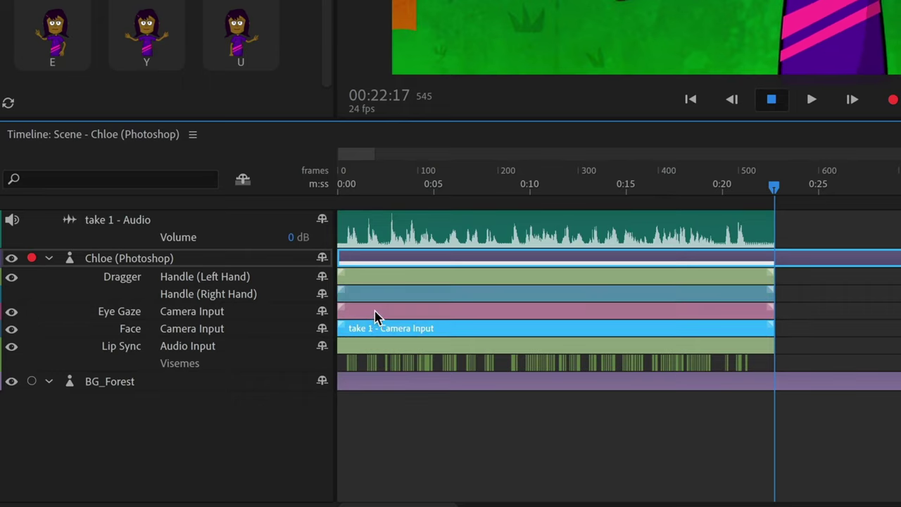
left_click(376, 313)
left_click(386, 333)
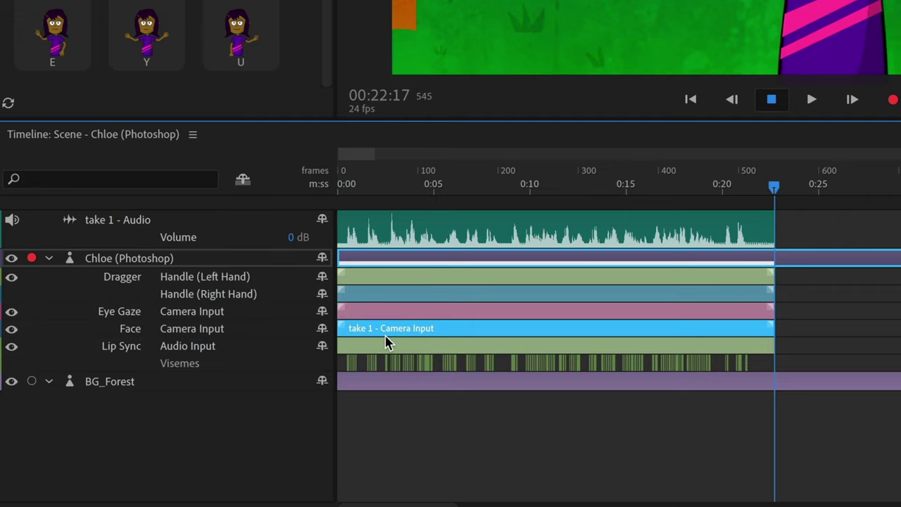
left_click(406, 352)
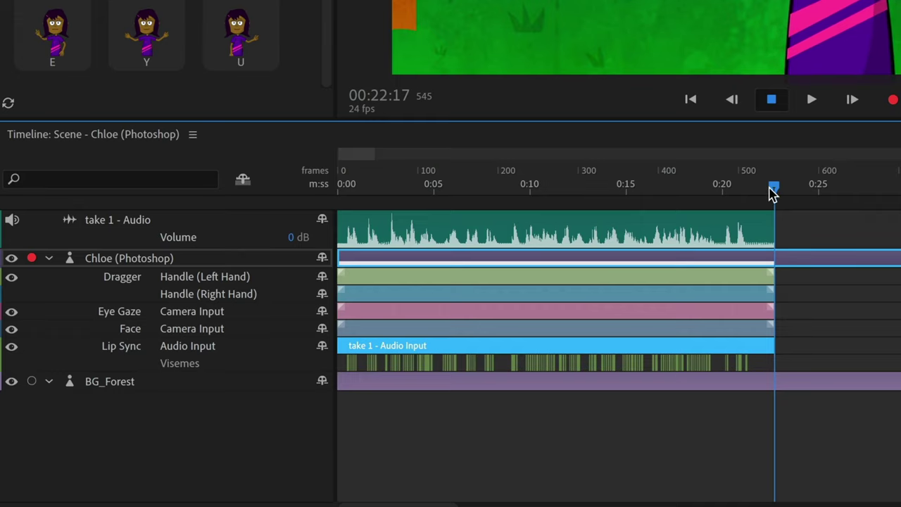
Scrub through the recorded take between about 0:09 and 0:12 to compare Chloe's mouth shapes with the viseme blocks
left_click_drag(772, 191, 536, 202)
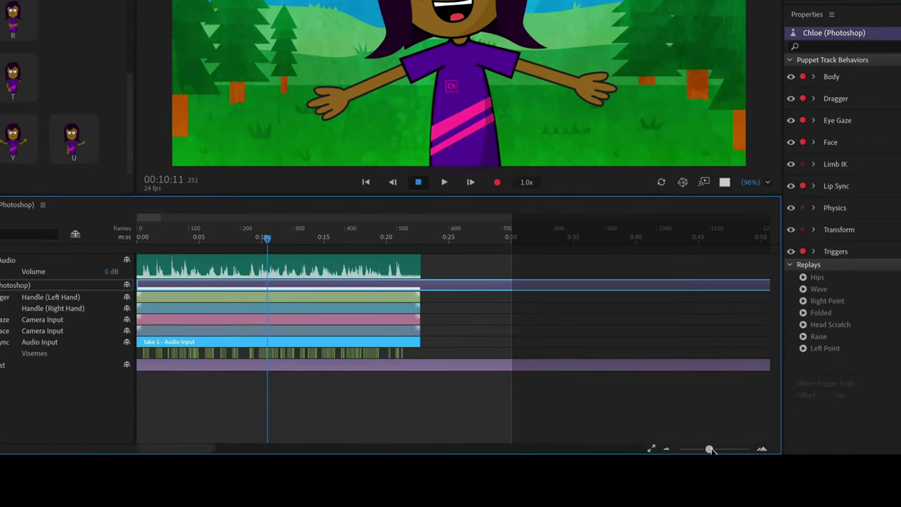
left_click_drag(709, 450, 726, 449)
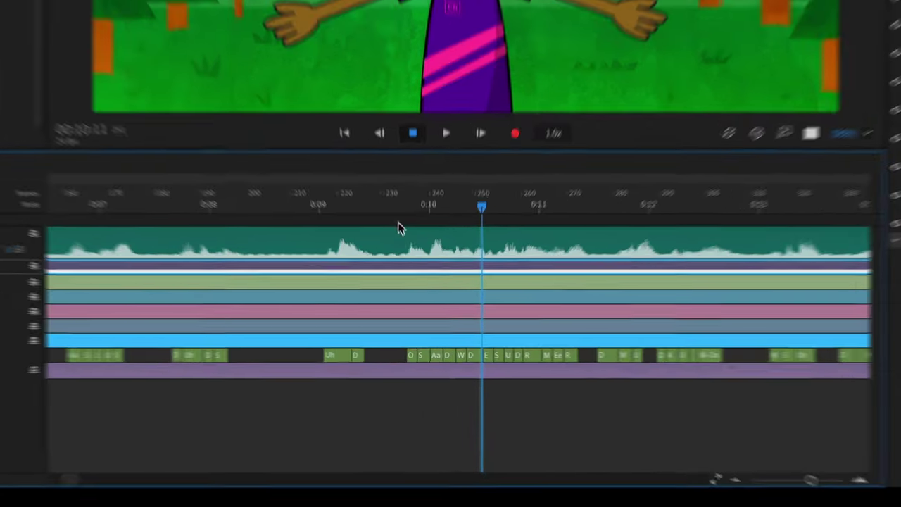
left_click_drag(407, 240, 505, 241)
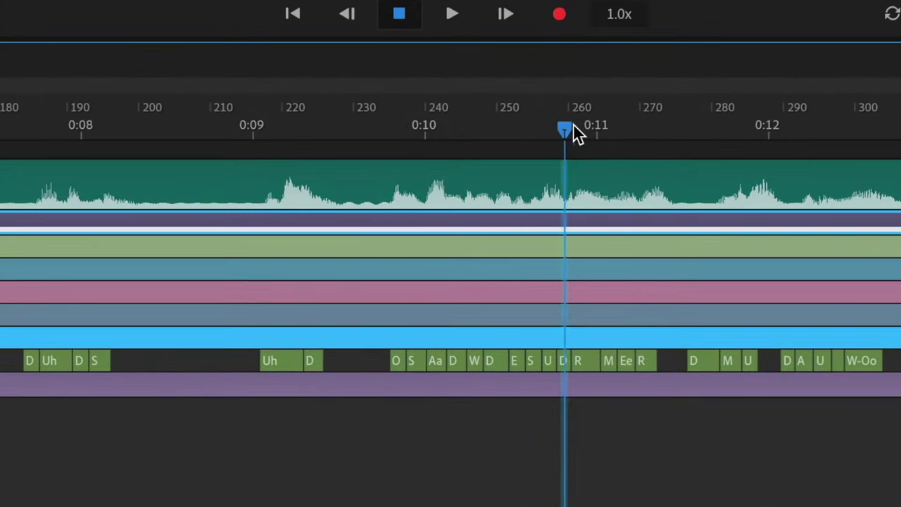
left_click_drag(576, 134, 507, 137)
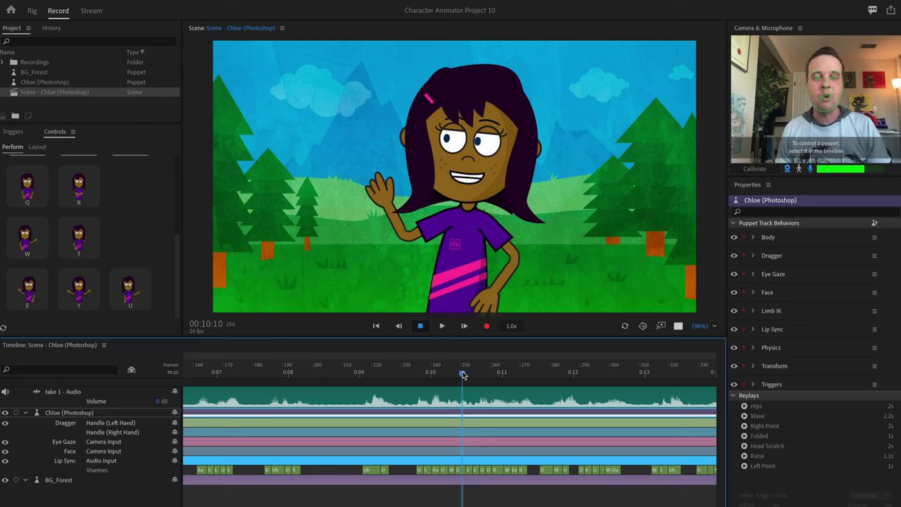
left_click_drag(463, 374, 352, 381)
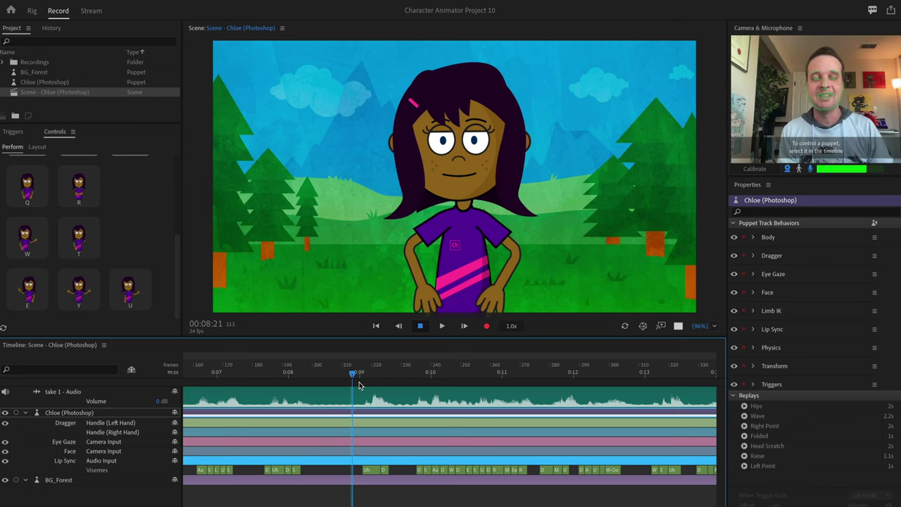
left_click_drag(354, 374, 612, 371)
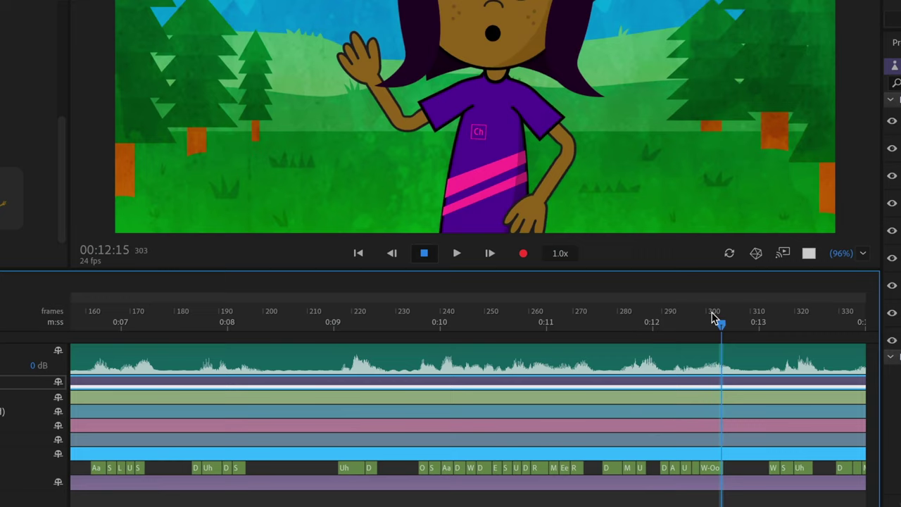
left_click_drag(713, 319, 508, 318)
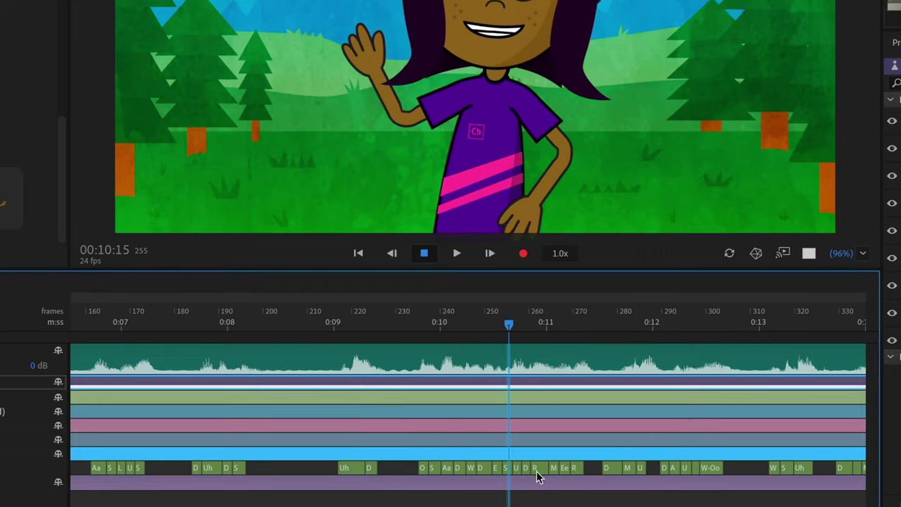
Scrub slightly further through the visemes to past 0:11, and delete all of take 1's recordings, including the audio
left_click_drag(508, 323, 592, 335)
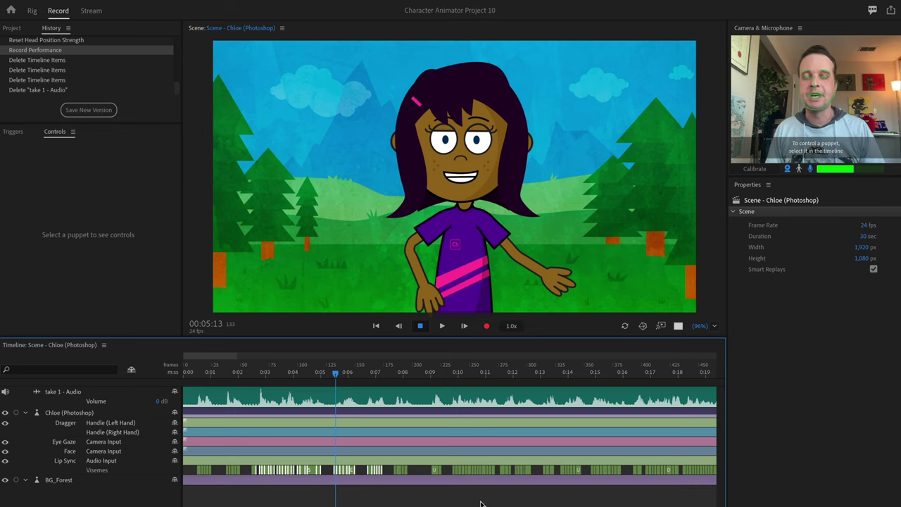
left_click_drag(286, 493, 275, 430)
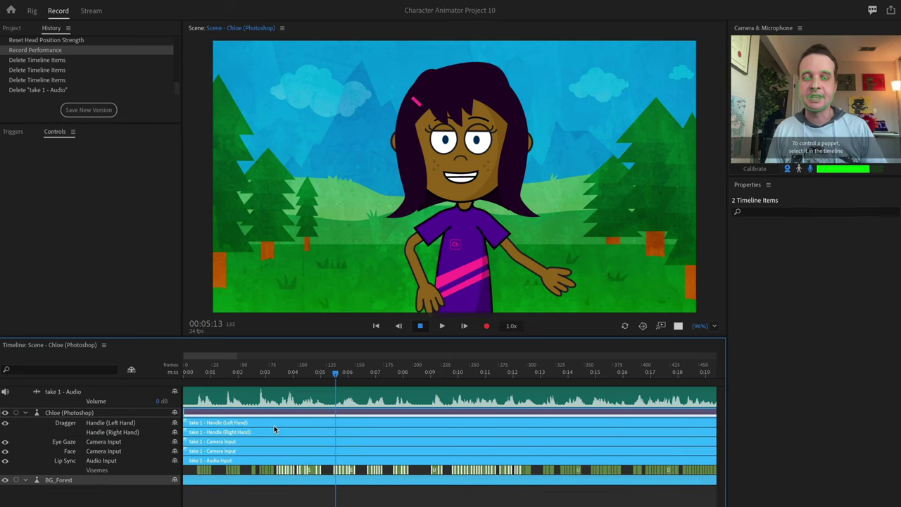
key("Delete")
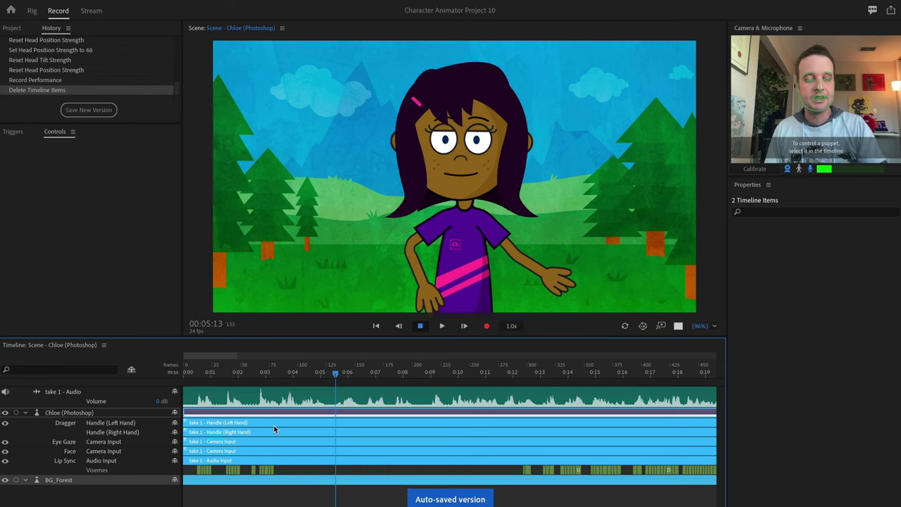
left_click(313, 393)
key("Delete")
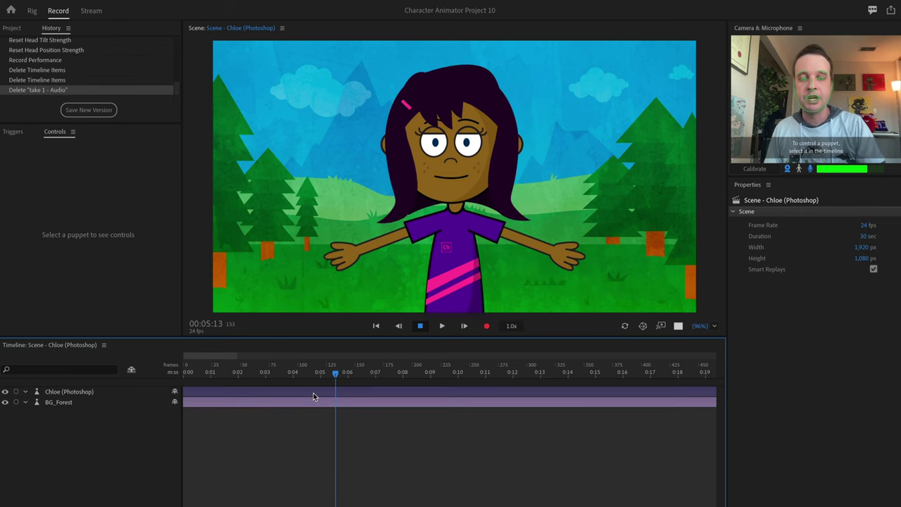
From the scene start, arm only Chloe's Lip Sync behavior and record a voice-only take of about 10 seconds
key("Home")
left_click(85, 391)
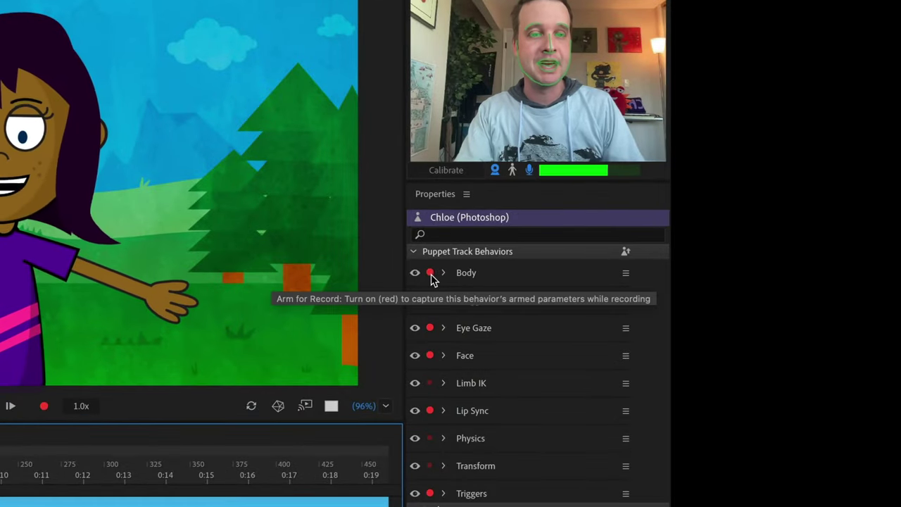
left_click(430, 274)
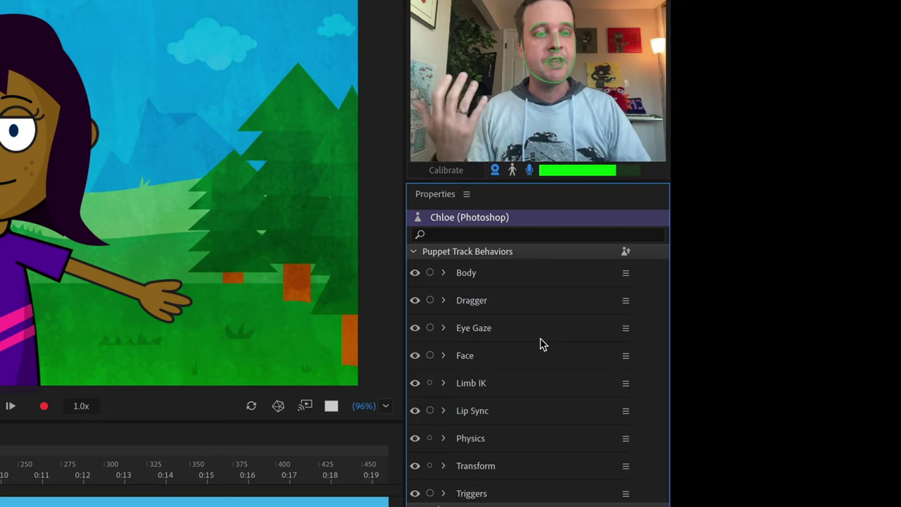
left_click(430, 411)
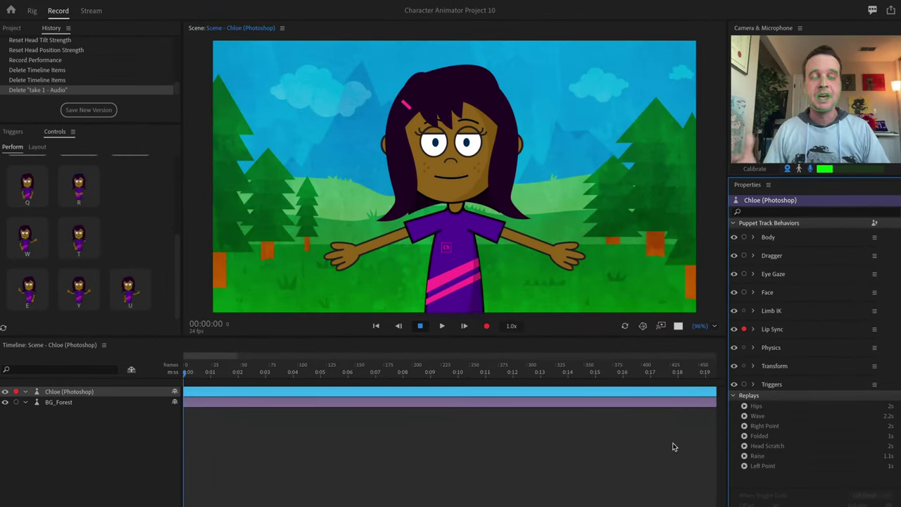
left_click(487, 325)
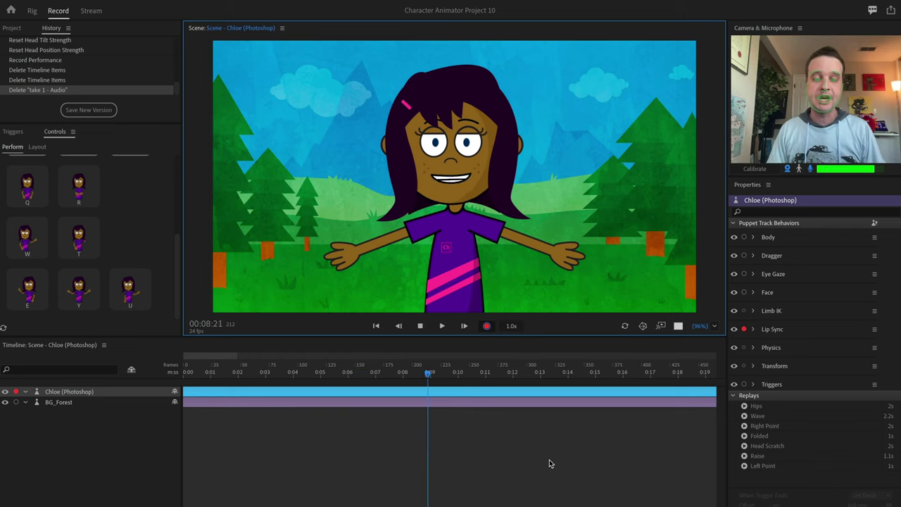
key("space")
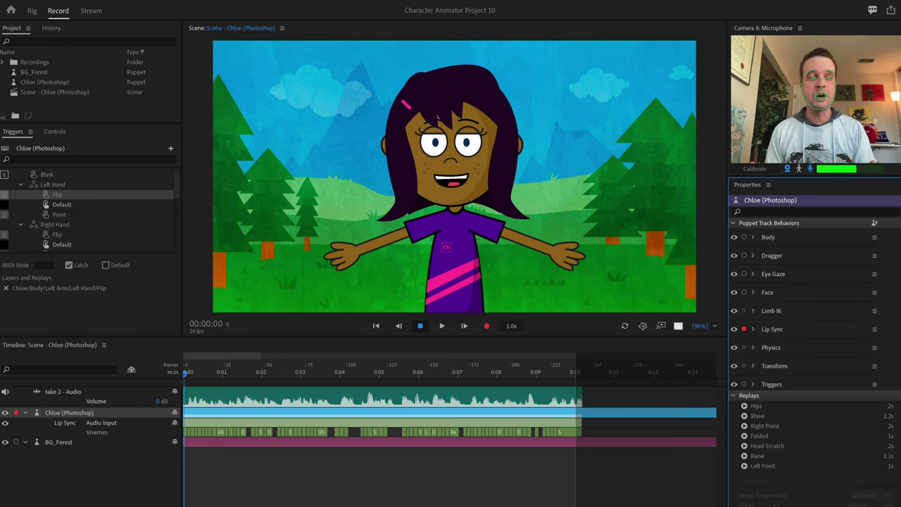
Replace take 2's audio and lip sync with VoiceExample.aiff, imported from the Desktop and added to the scene
left_click_drag(443, 394, 441, 406)
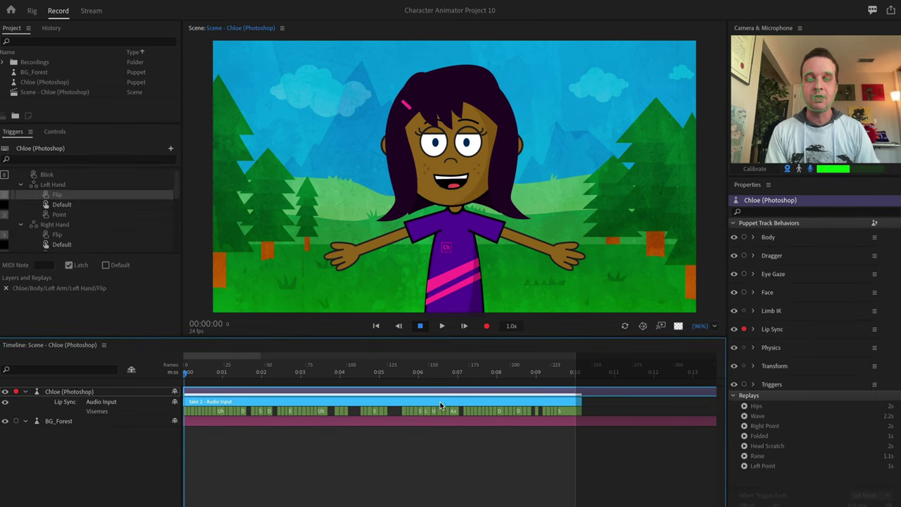
key("Delete")
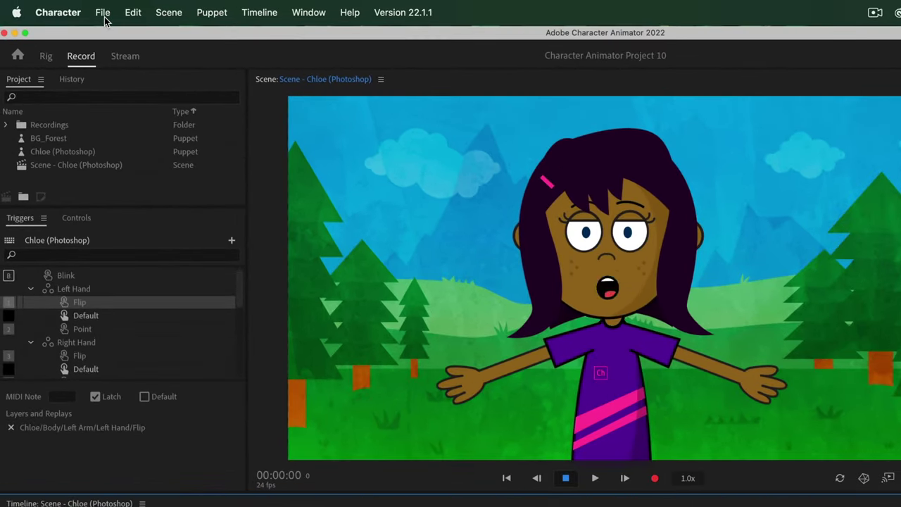
left_click(101, 10)
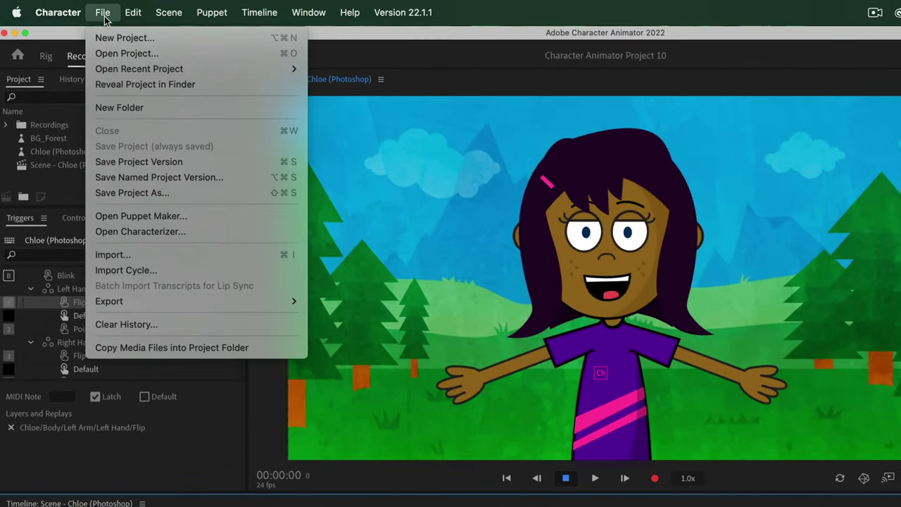
left_click(138, 255)
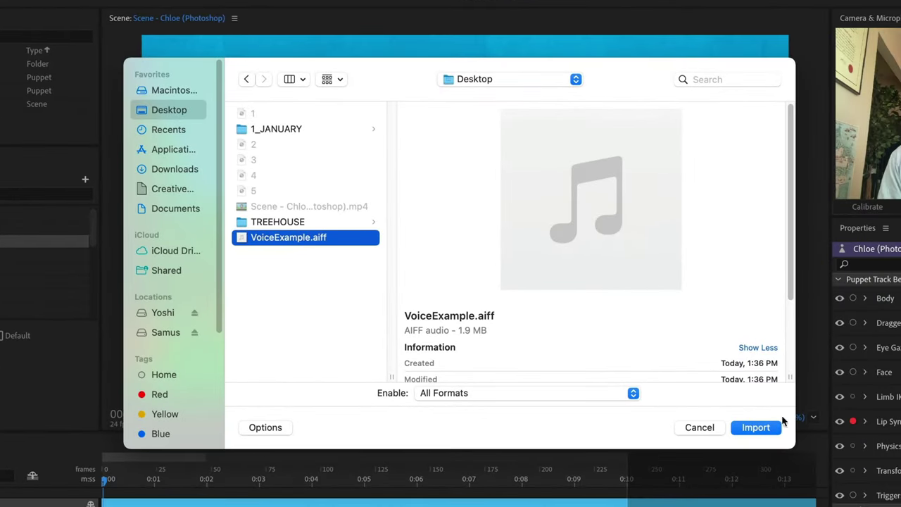
left_click(763, 430)
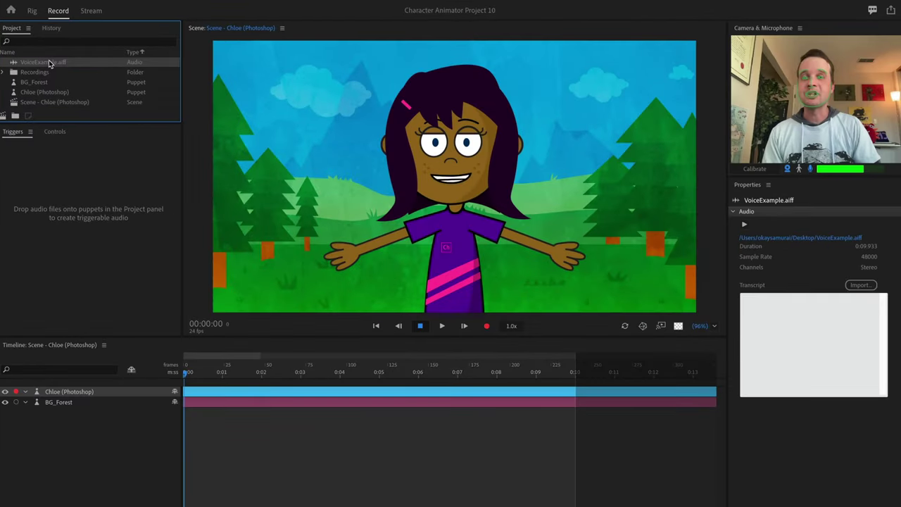
left_click_drag(50, 64, 303, 187)
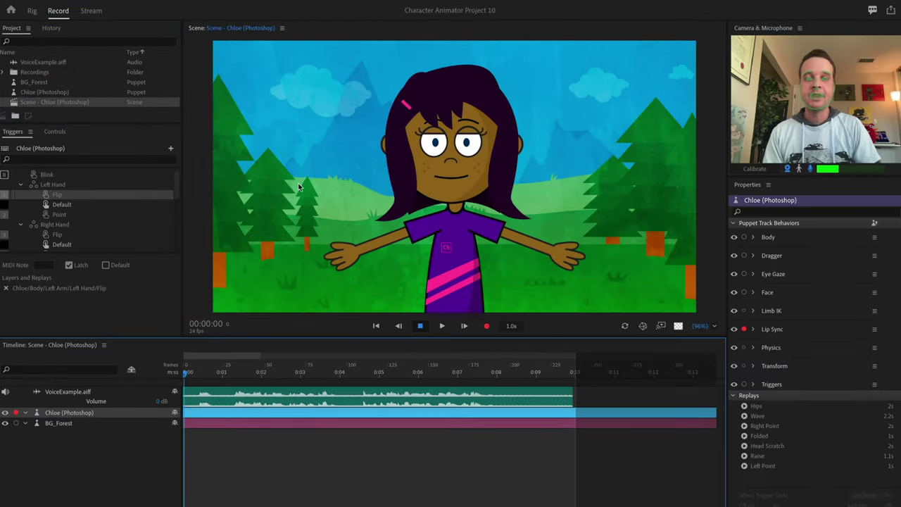
Scrub and play through the VoiceExample.aiff audio to check whether Chloe's mouth follows it
left_click_drag(220, 374, 439, 376)
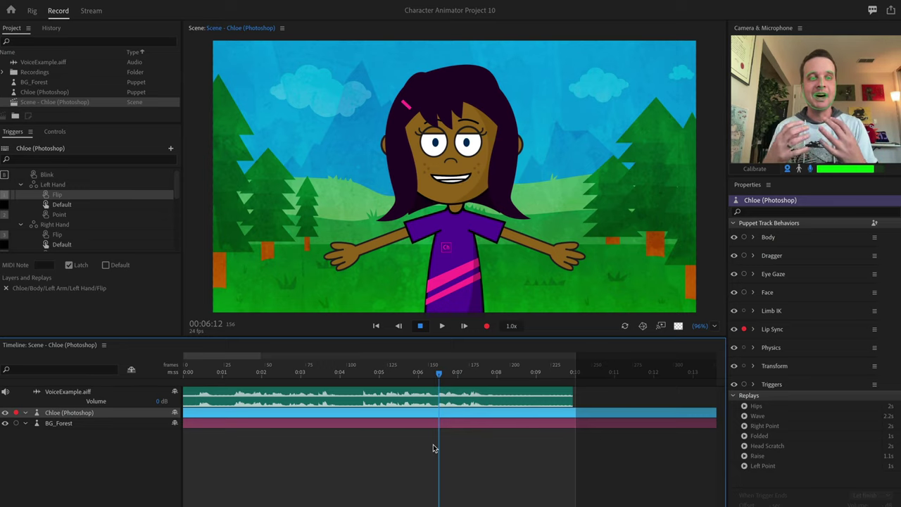
left_click_drag(211, 375, 189, 378)
key("space")
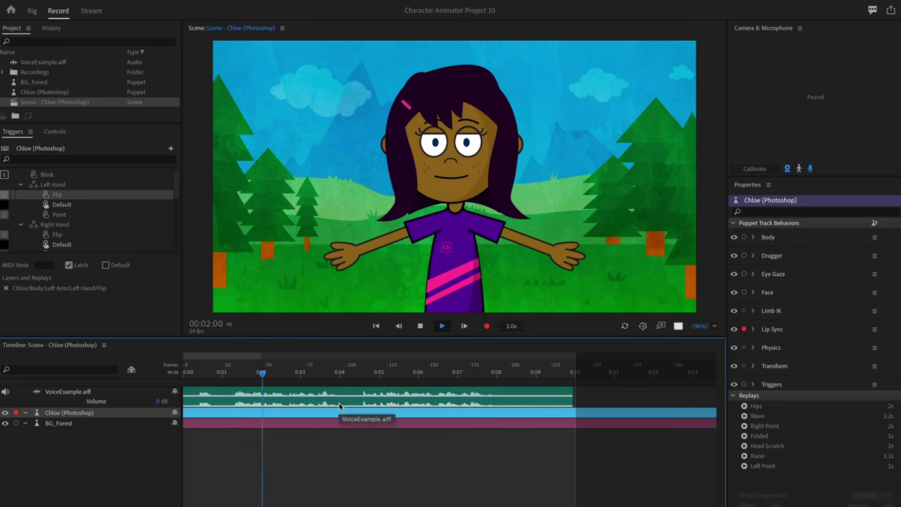
key("space")
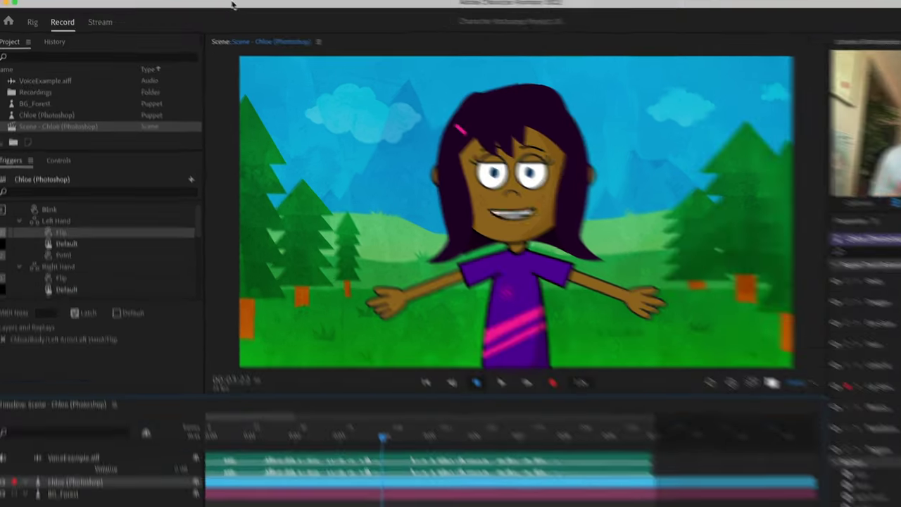
Compute Chloe's lip sync take from the scene audio and scrub through the generated visemes up close
left_click(277, 8)
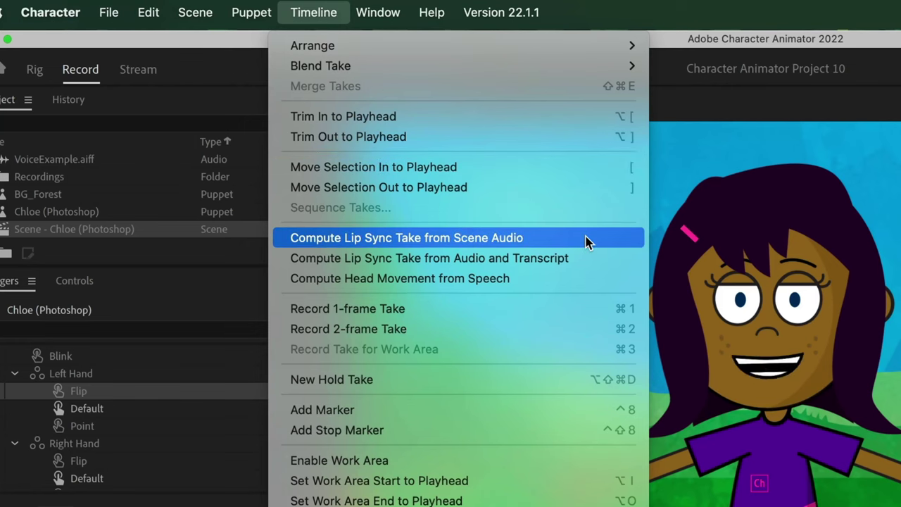
left_click(588, 241)
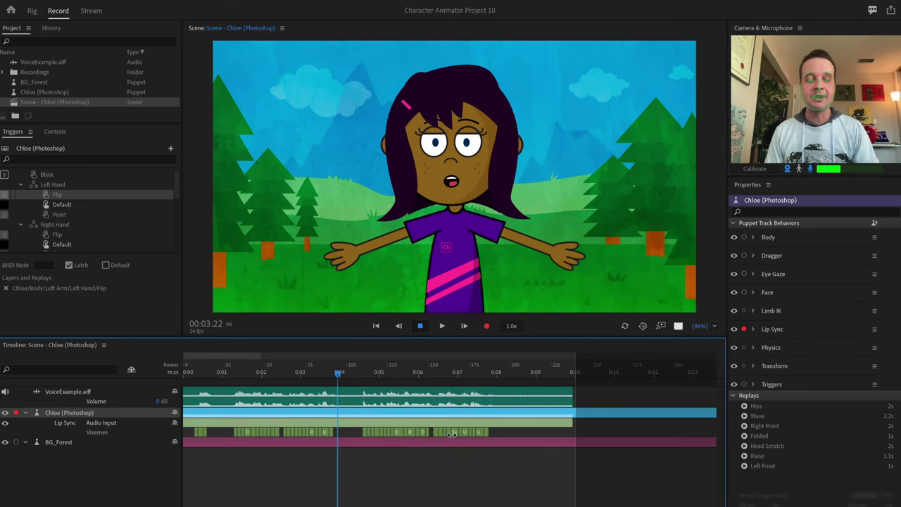
key("equal")
left_click_drag(491, 373, 296, 384)
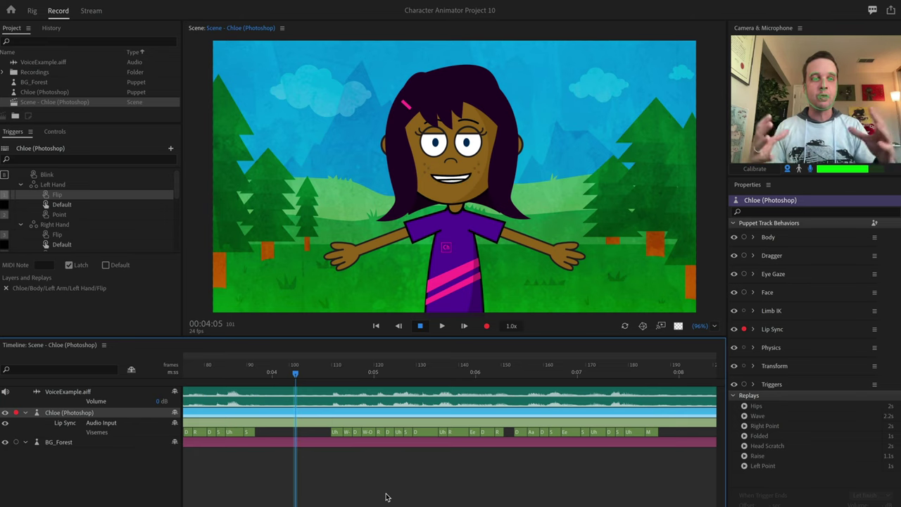
scroll(593, 436, "left", 5)
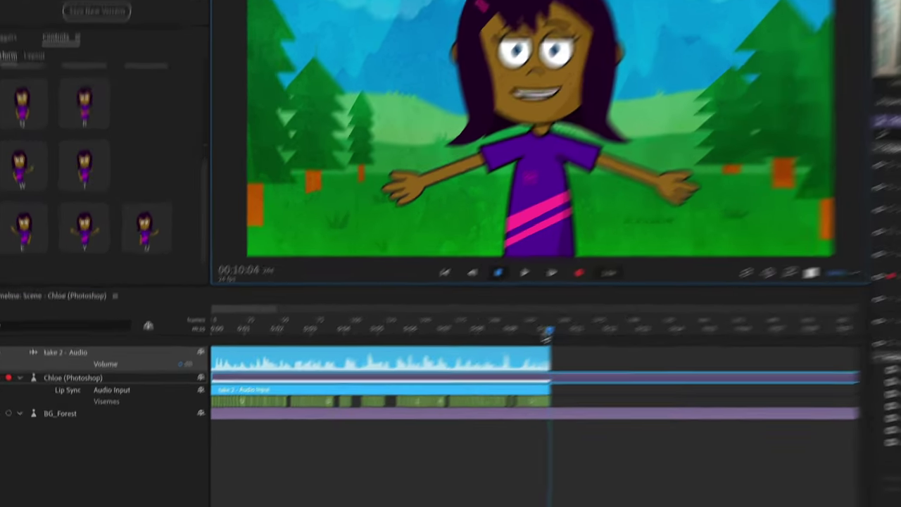
Return the playhead to the start of the scene, ready for another pass over take 2
left_click_drag(462, 372, 155, 376)
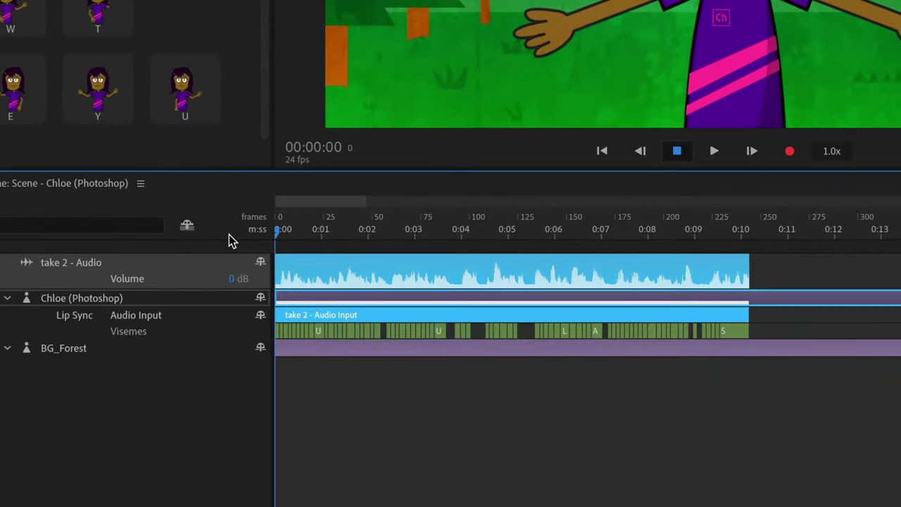
left_click_drag(278, 232, 242, 221)
left_click(603, 151)
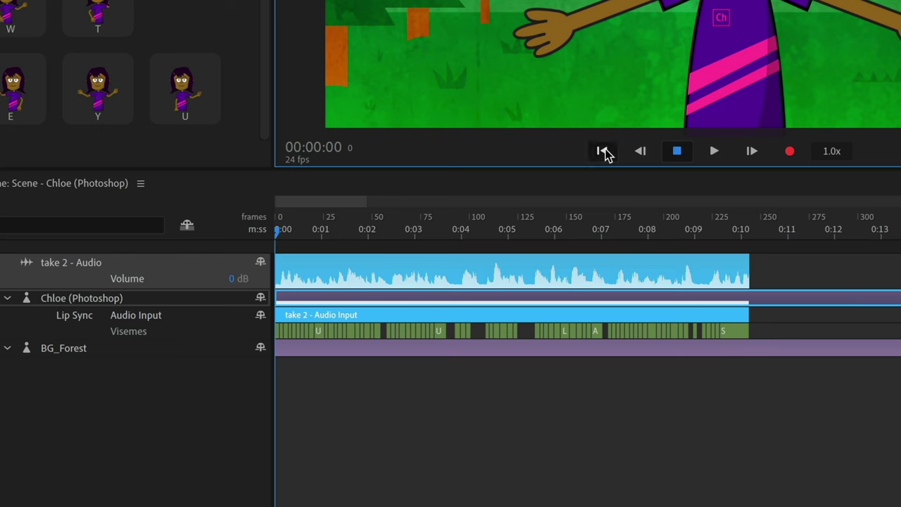
left_click(569, 227)
left_click(603, 152)
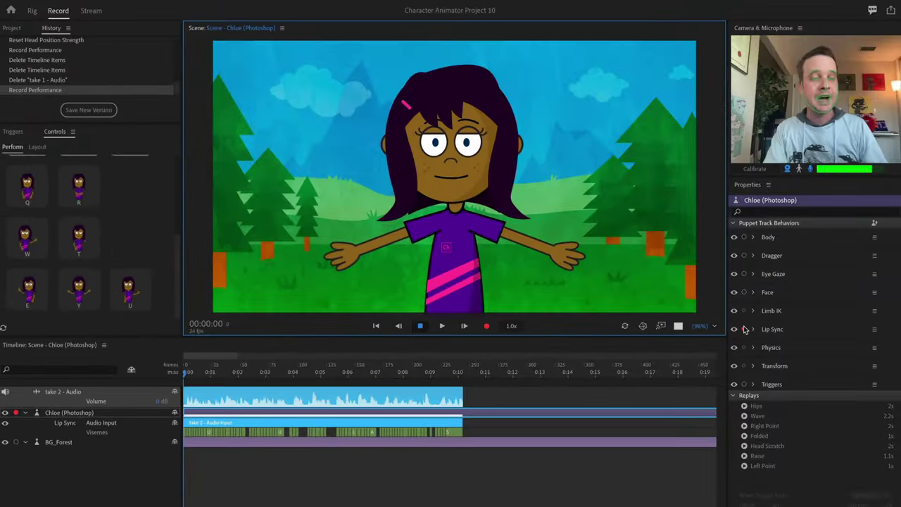
Arm Face instead of Lip Sync, turn off the microphone input, and record a face-only take of about 10 seconds over take 2
left_click(745, 329)
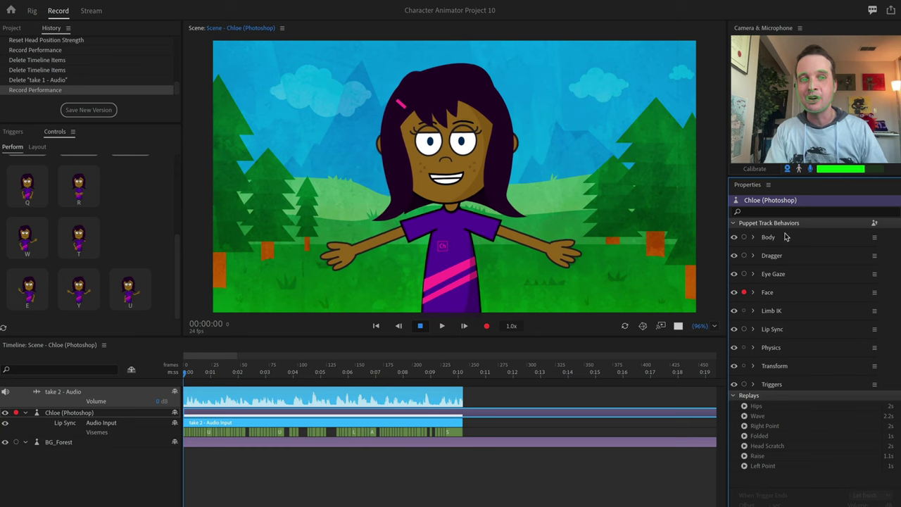
left_click(811, 170)
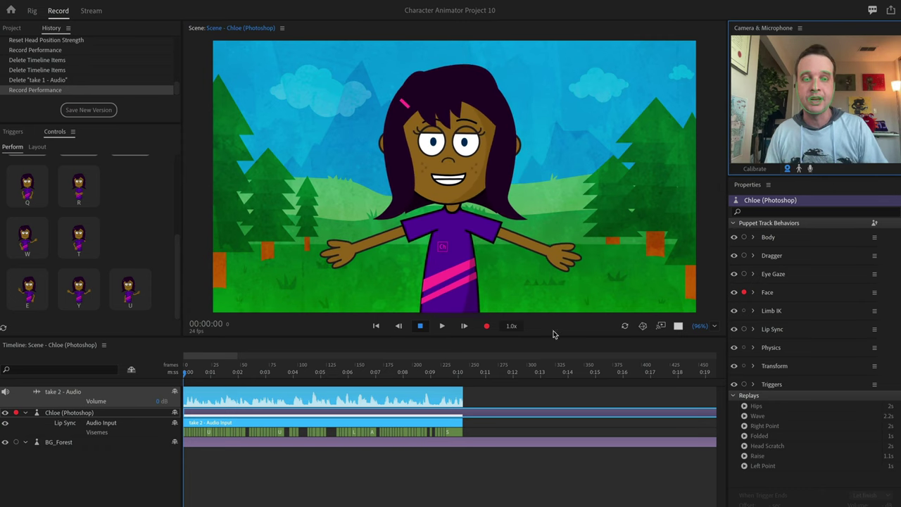
left_click(487, 327)
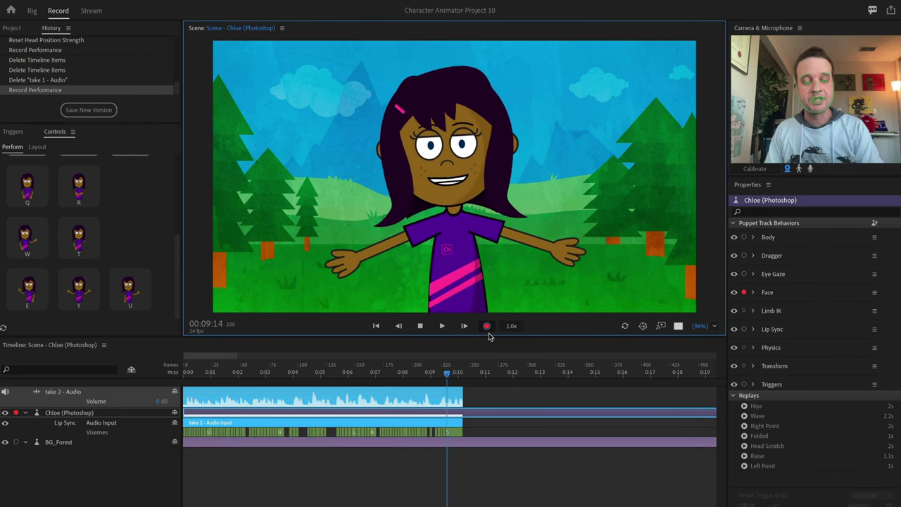
left_click(489, 333)
left_click(496, 431)
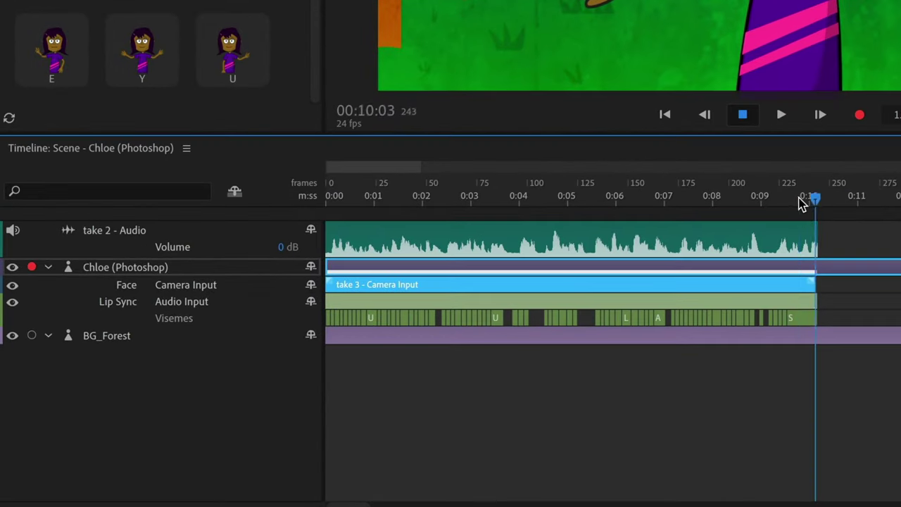
Return to the scene start and arm only Eye Gaze, using Mouse & Touch Input instead of Camera Input
left_click_drag(453, 375, 333, 371)
left_click_drag(590, 194, 226, 201)
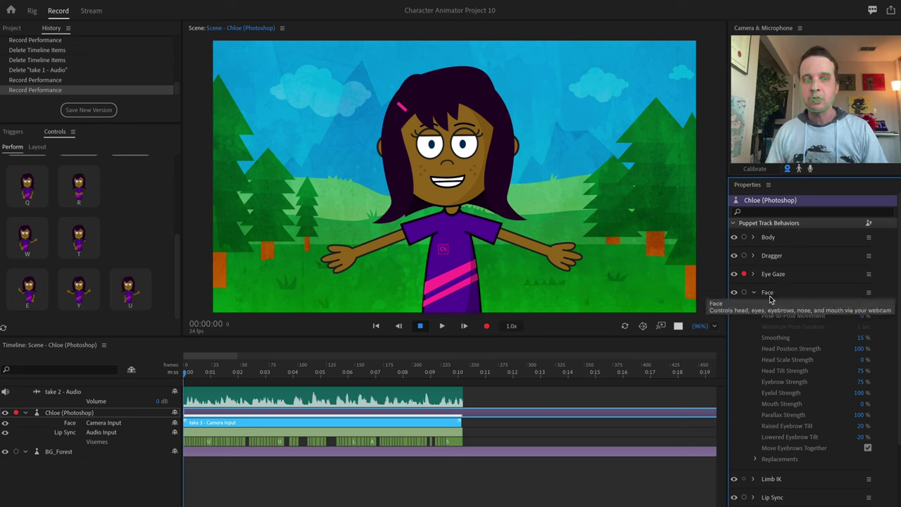
left_click(753, 274)
left_click(753, 274)
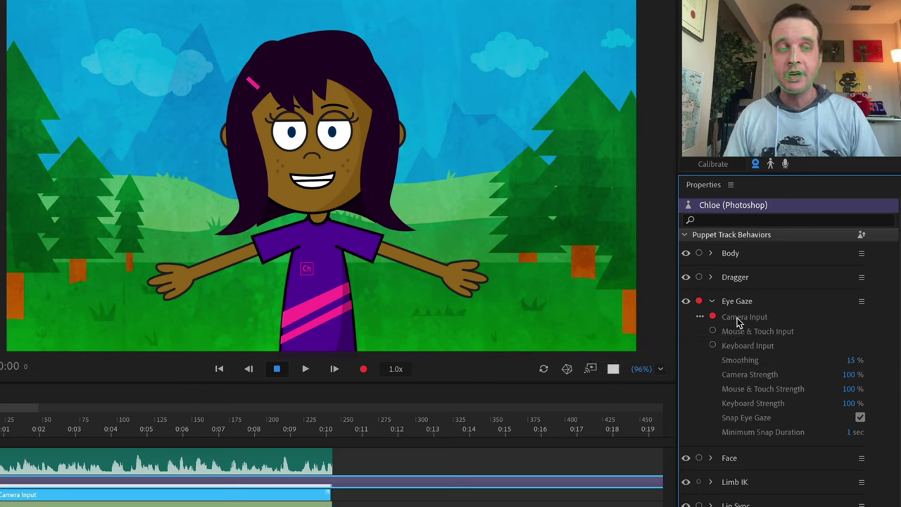
left_click(714, 317)
left_click(713, 331)
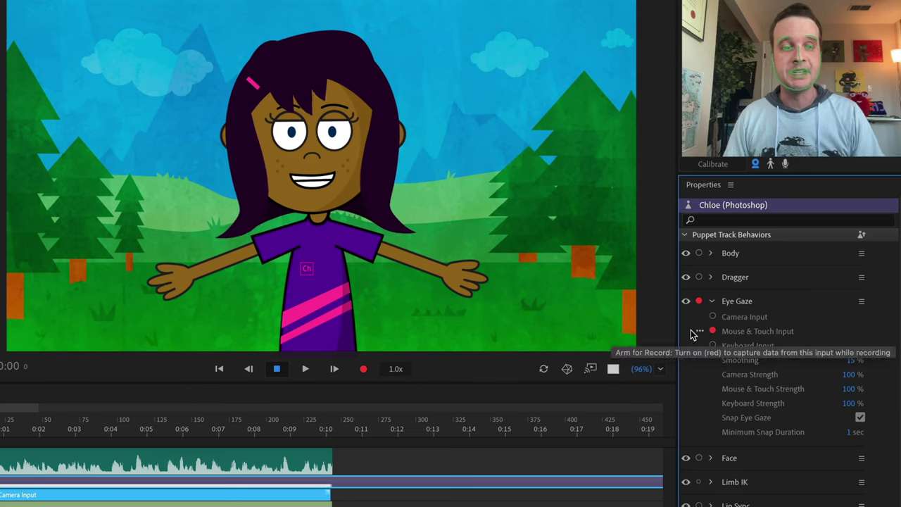
Steer Chloe's gaze in several directions with the mouse to try it out, and disarm Mouse & Touch Input
left_click_drag(323, 173, 584, 151)
left_click_drag(398, 153, 368, 282)
left_click_drag(379, 100, 375, 75)
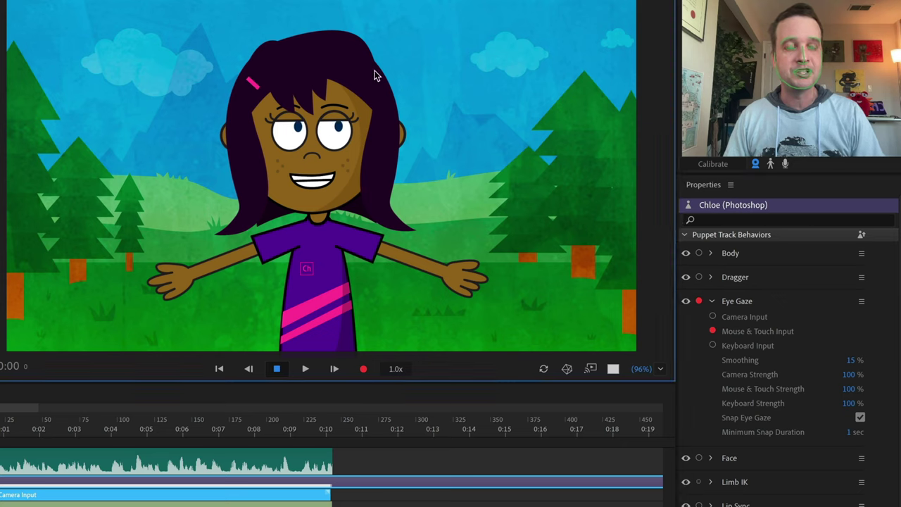
left_click_drag(101, 77, 98, 78)
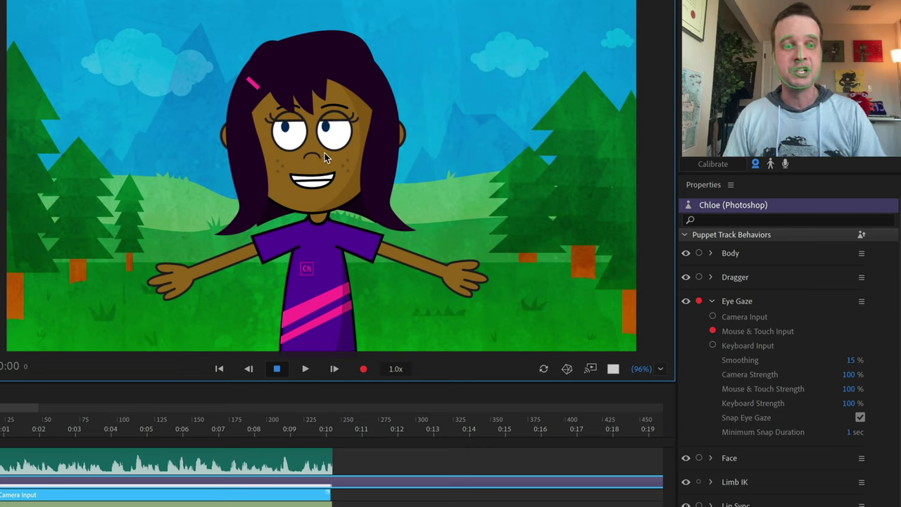
left_click(713, 331)
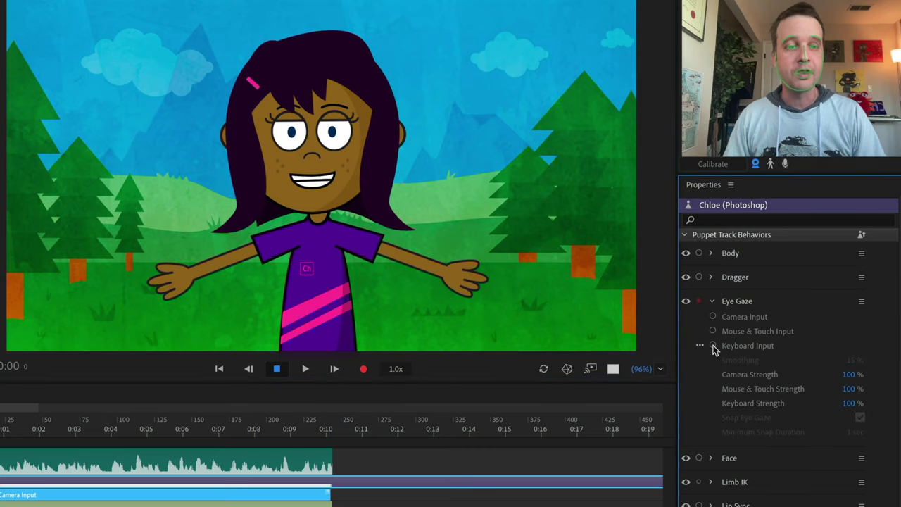
Enable Keyboard Input for Eye Gaze and try out Chloe's gaze to both sides, up and down
left_click(713, 346)
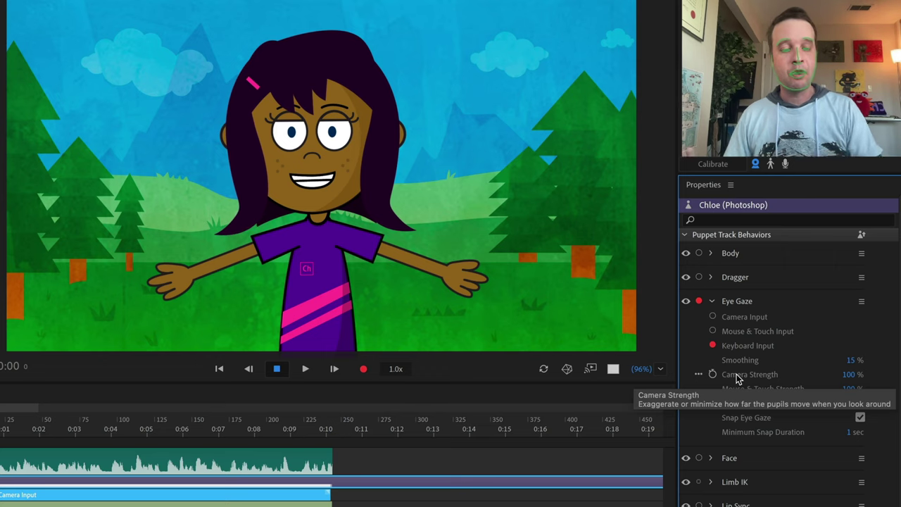
key("Right")
key("Left")
key("Up")
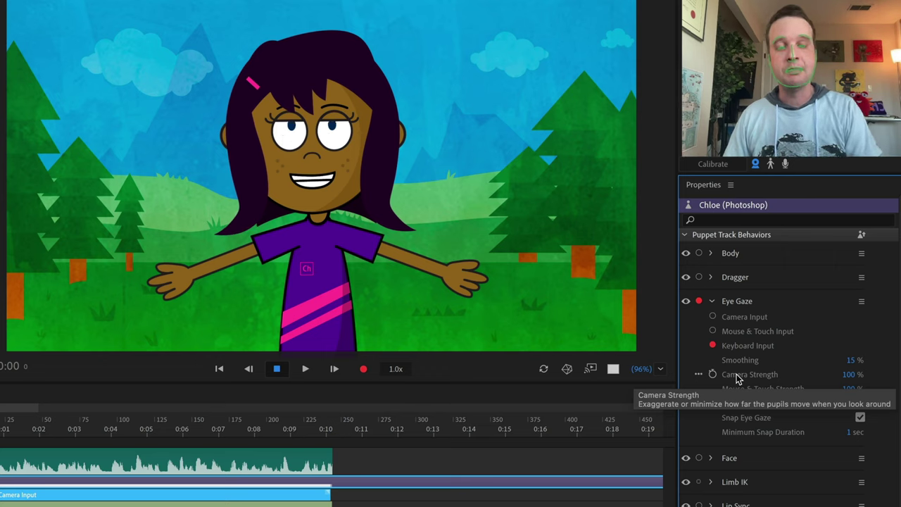
key("Down")
key("Right")
key("Left")
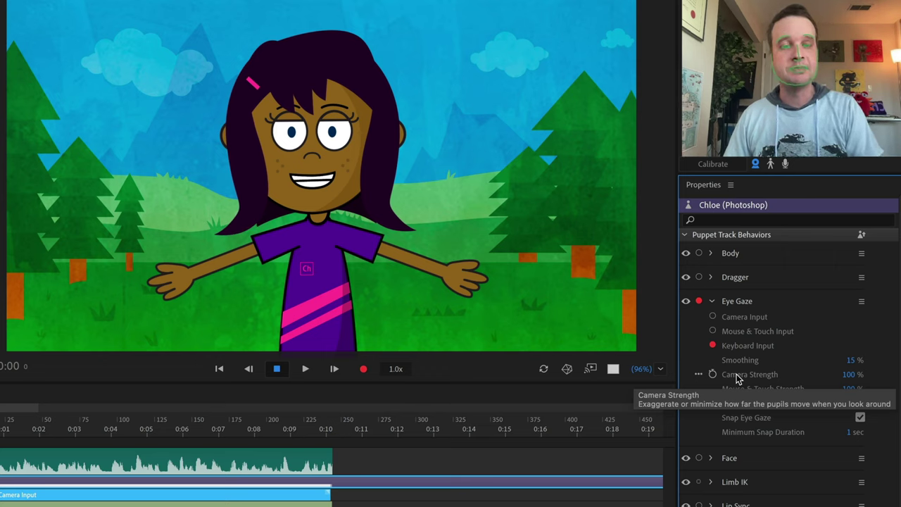
key("Up")
key("Down")
key("Right")
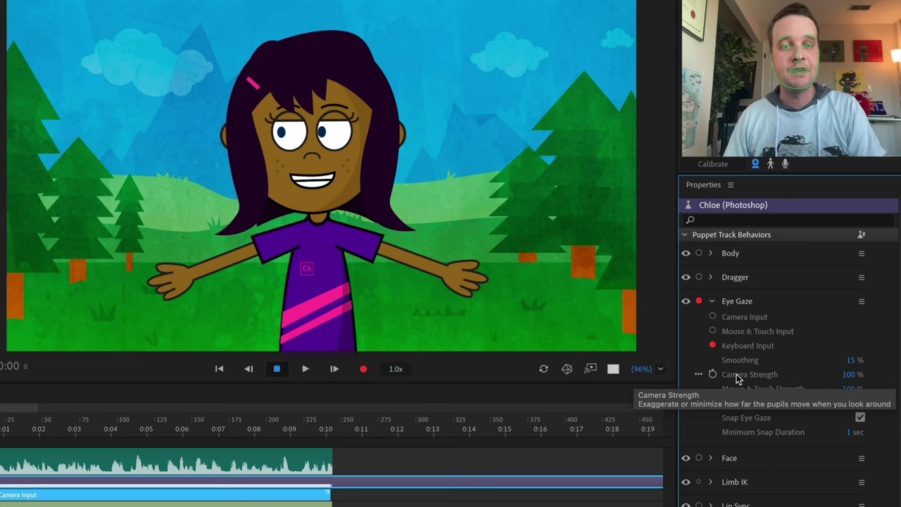
key("Right")
Keep only Keyboard Input armed for Eye Gaze and record a gaze take of about 10 seconds over take 2
left_click(713, 317)
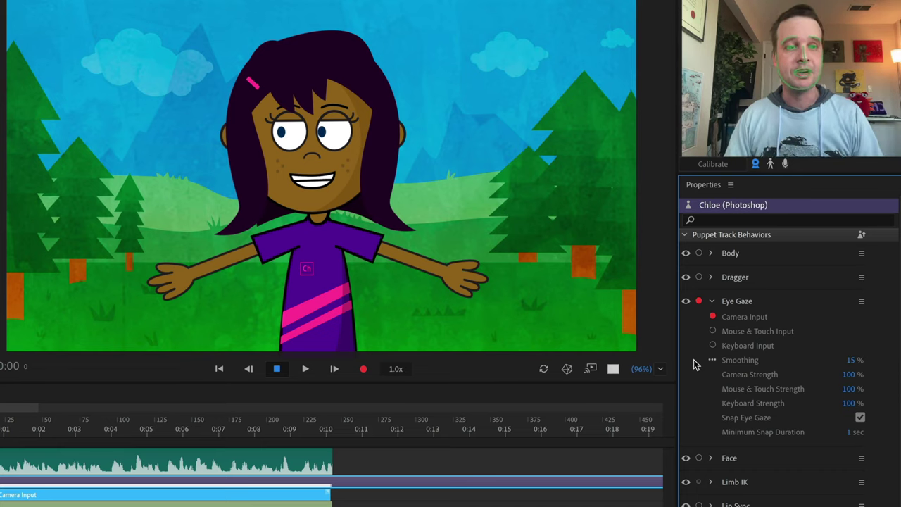
left_click(713, 346)
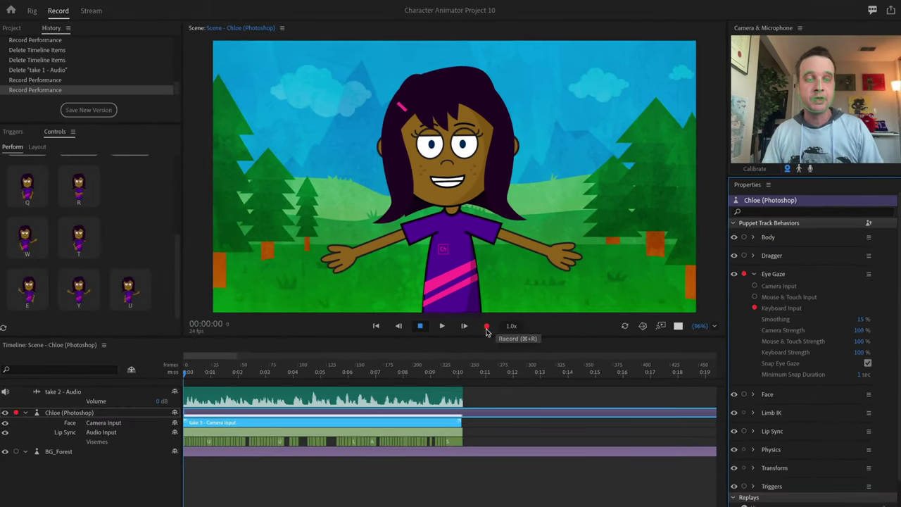
left_click(364, 368)
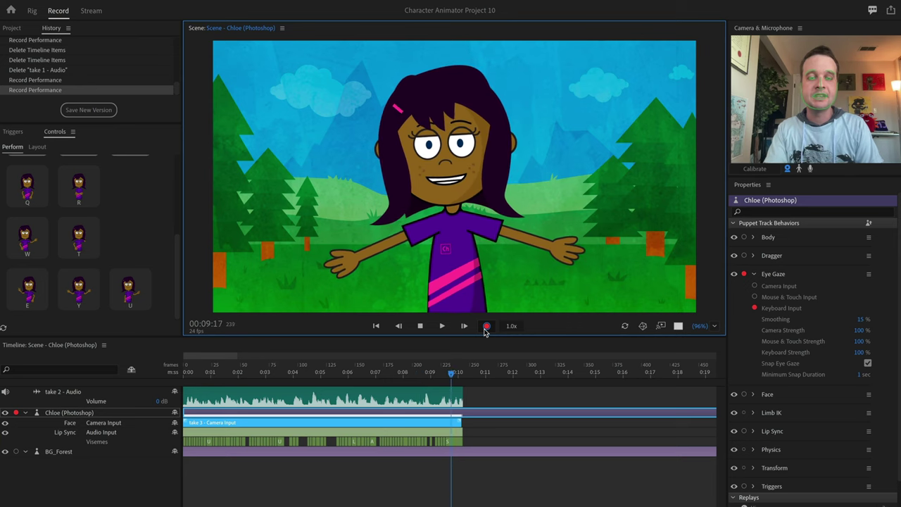
left_click(486, 327)
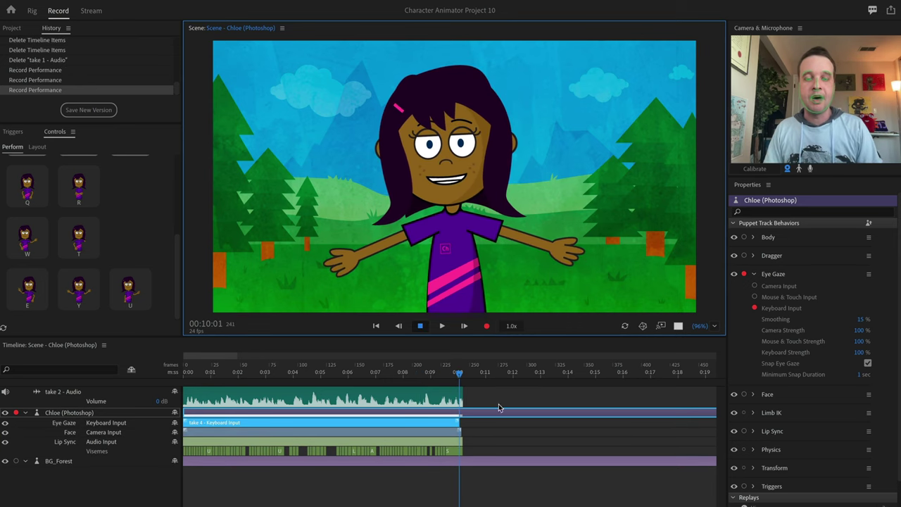
left_click(430, 433)
left_click(490, 421)
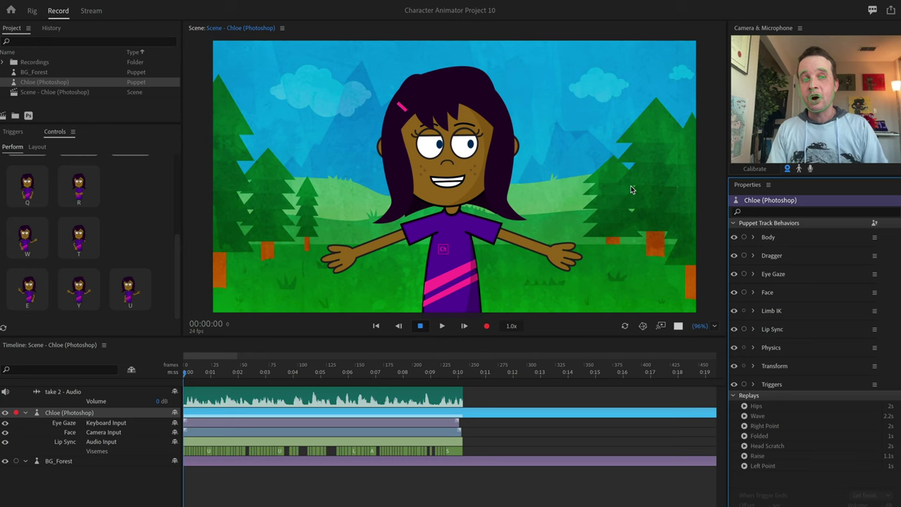
Arm Dragger for the Chloe puppet and pose both of her hands down at her hips
left_click(745, 257)
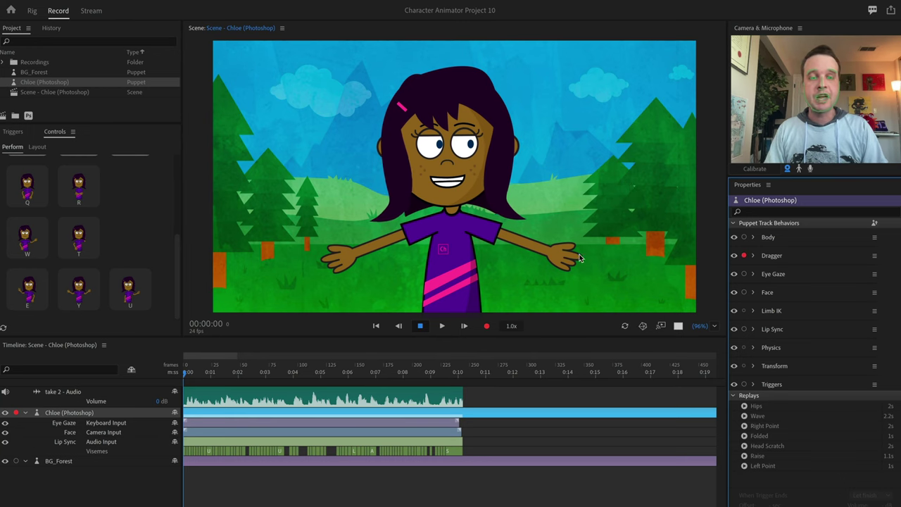
left_click_drag(560, 257, 504, 306)
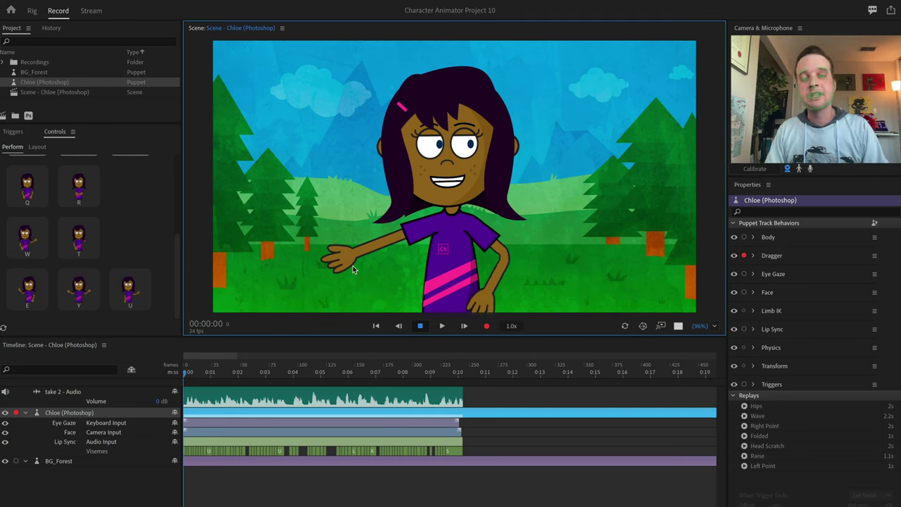
left_click_drag(353, 270, 427, 314)
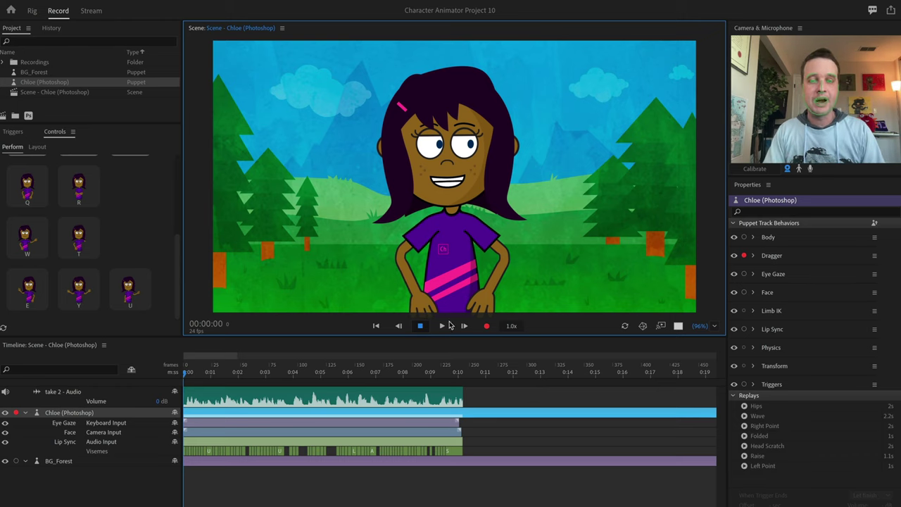
Record a Dragger take of about 10 seconds, moving Chloe's hands in gestures to match the audio
left_click(487, 328)
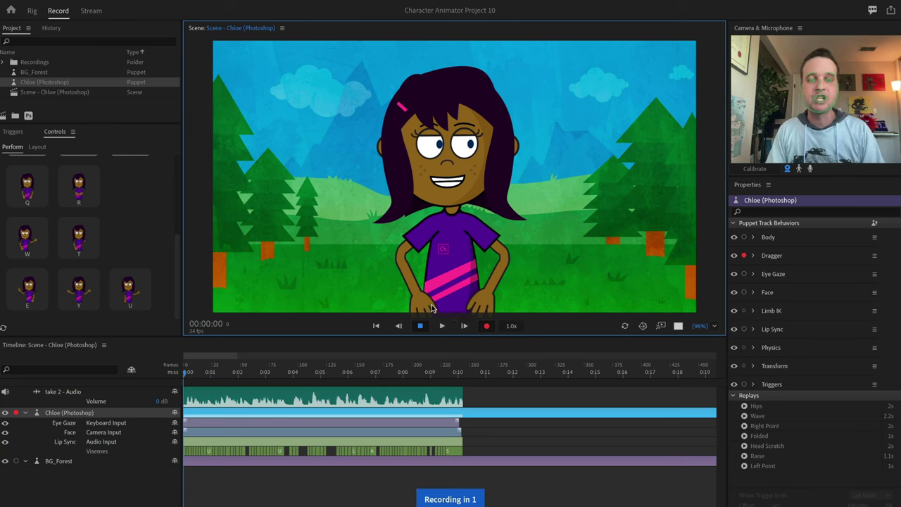
mouse_move(433, 307)
left_mouse_down()
mouse_move(493, 281)
mouse_move(563, 212)
mouse_move(544, 217)
mouse_move(543, 202)
mouse_move(533, 281)
mouse_move(483, 321)
mouse_move(467, 310)
mouse_move(459, 280)
mouse_move(468, 269)
mouse_move(493, 309)
mouse_move(465, 271)
mouse_move(484, 321)
left_mouse_up()
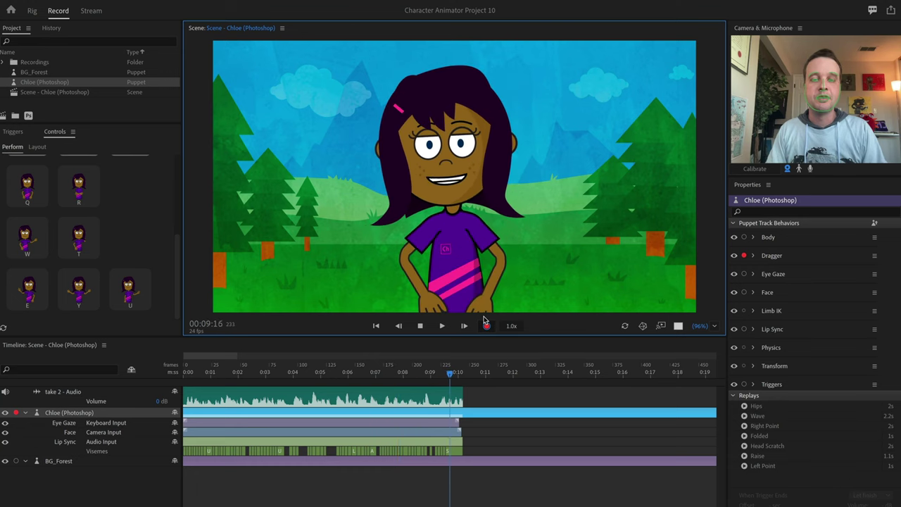
left_click(485, 323)
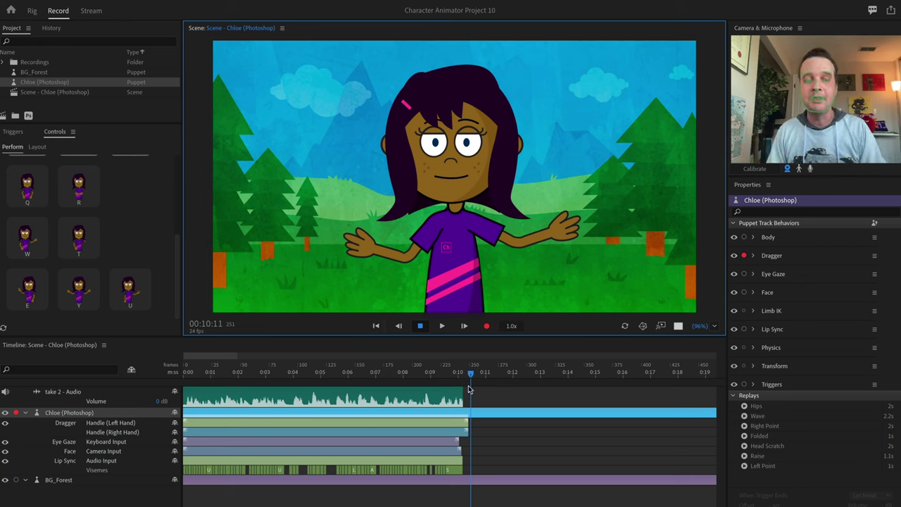
Return the playhead to the scene start and pose both of Chloe's hands at her hips again
left_click_drag(473, 374, 186, 373)
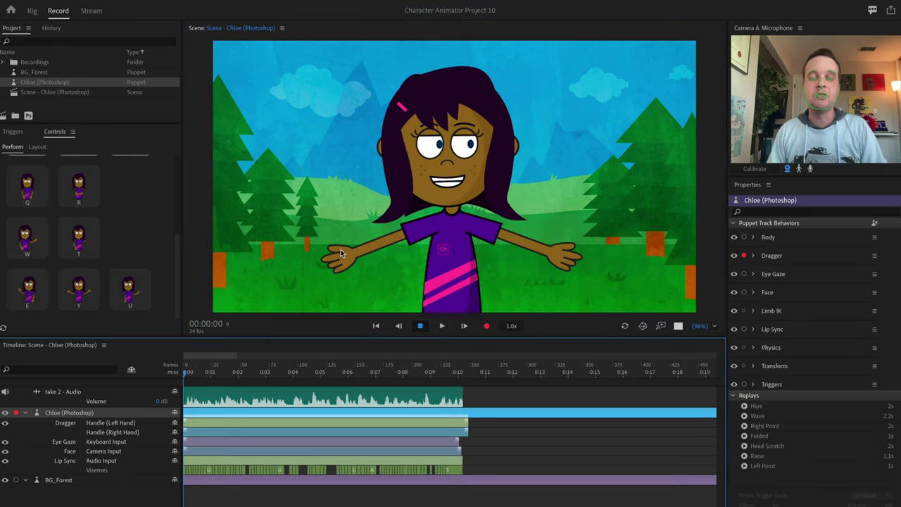
left_click_drag(341, 254, 414, 312)
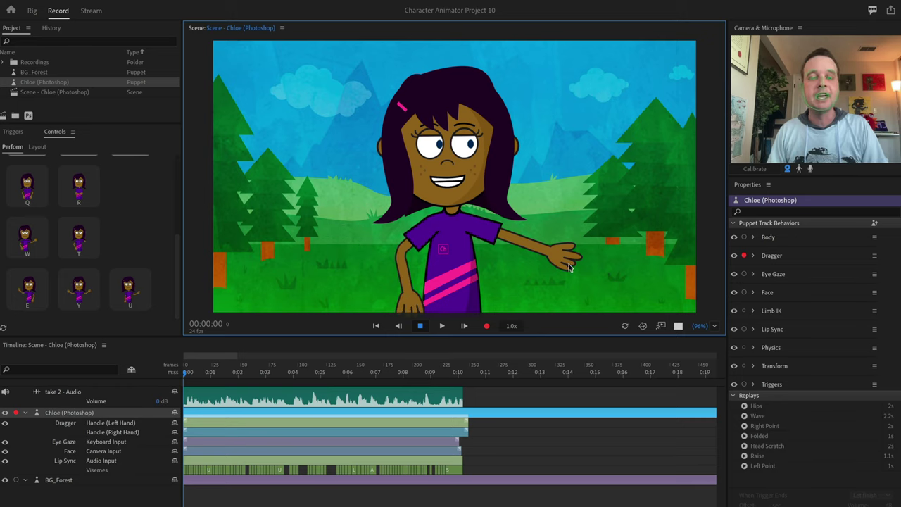
left_click_drag(570, 266, 494, 320)
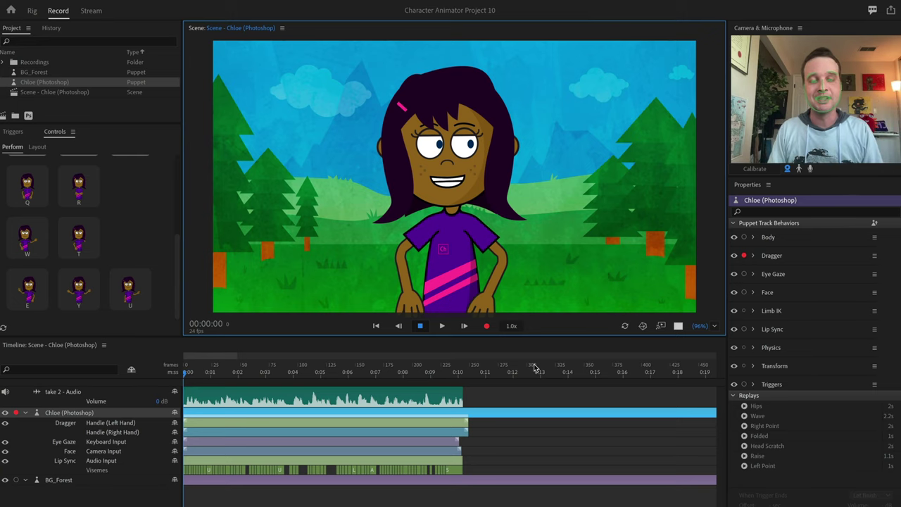
Arm Triggers instead of Dragger and record a take of about 10 seconds, firing the wide-eyes trigger (5) at two moments
left_click(744, 255)
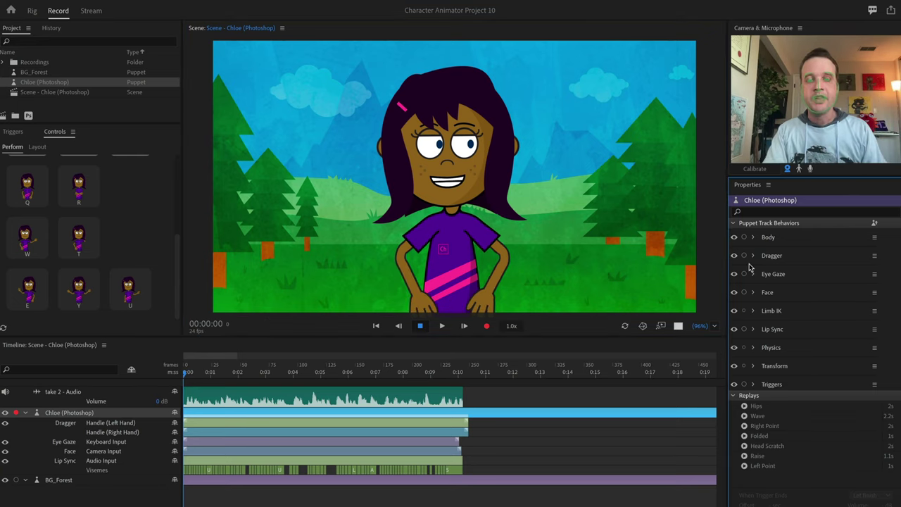
left_click(745, 385)
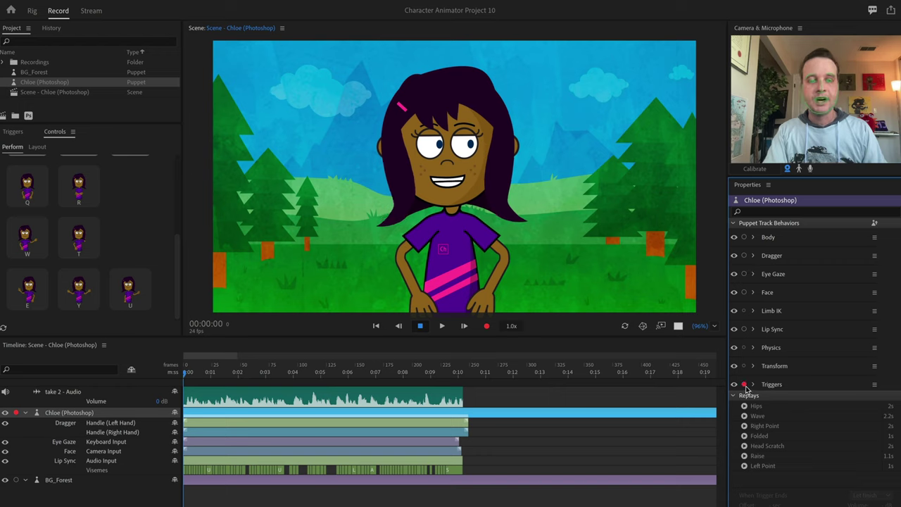
scroll(145, 232, "up", 5)
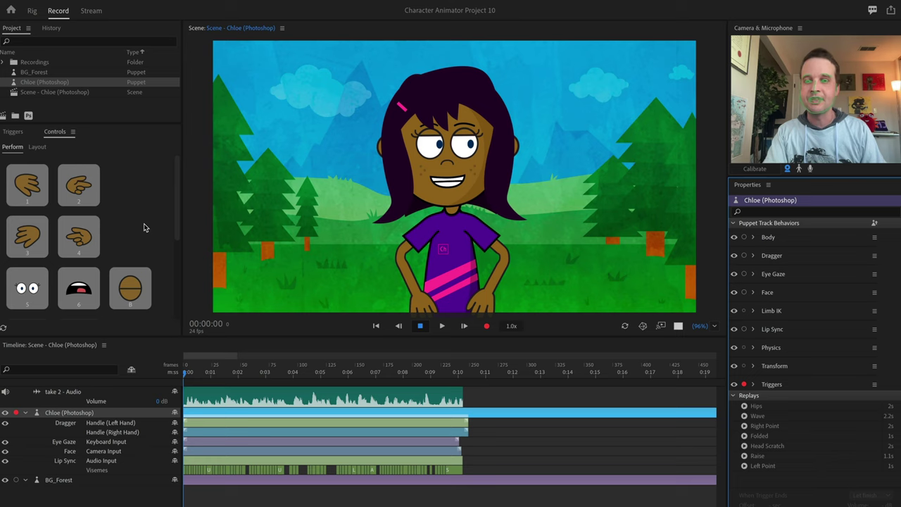
left_click(486, 326)
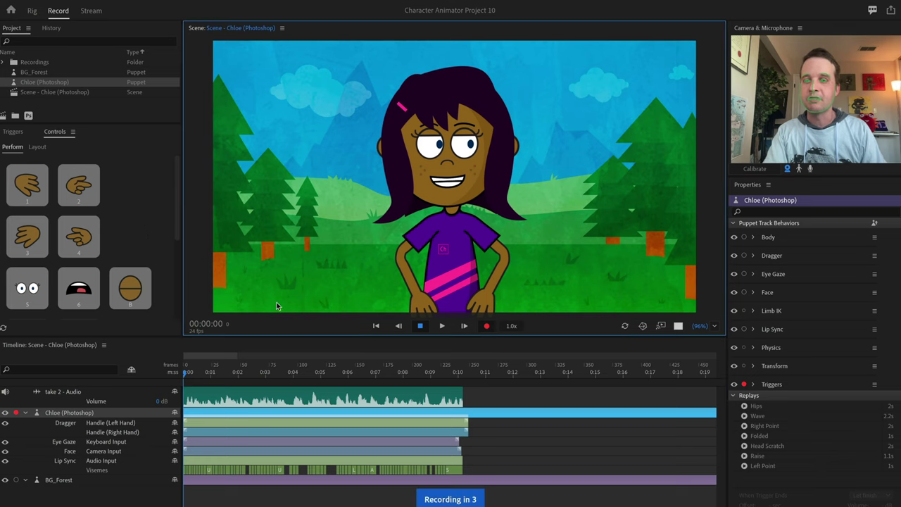
left_click(21, 291)
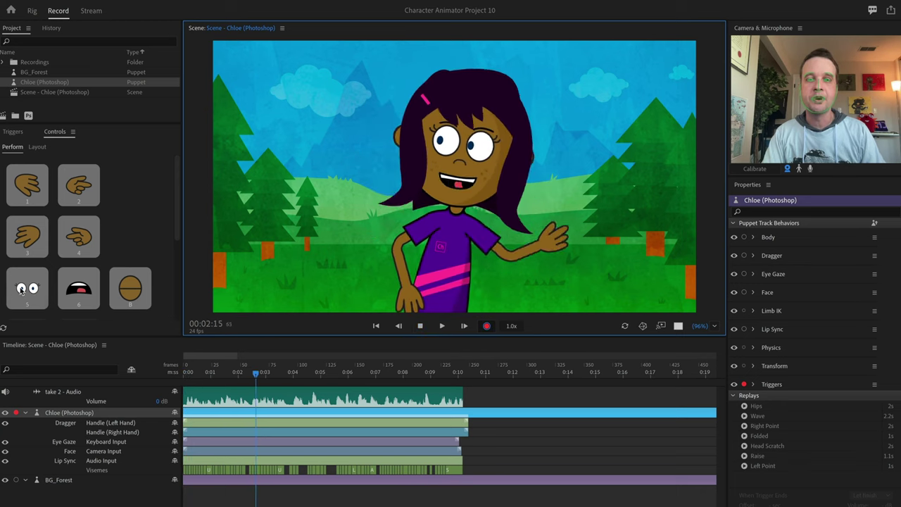
left_click(21, 291)
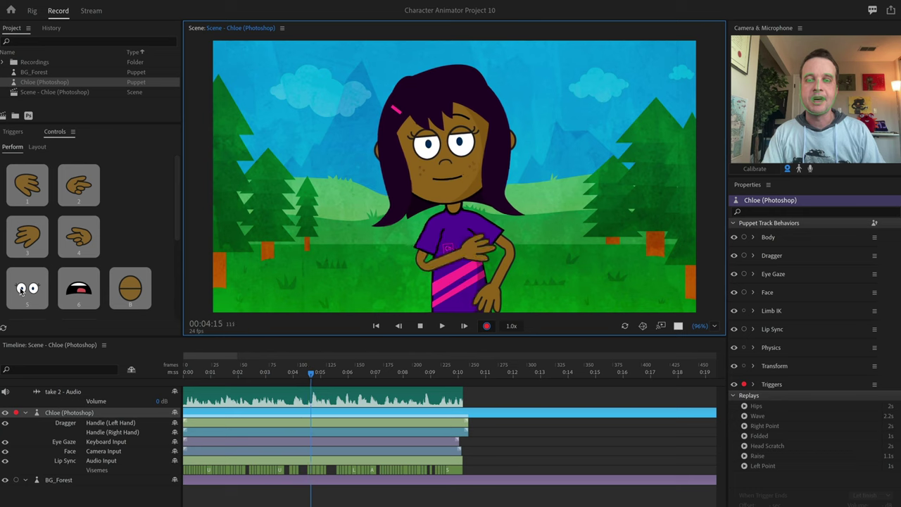
left_click(20, 290)
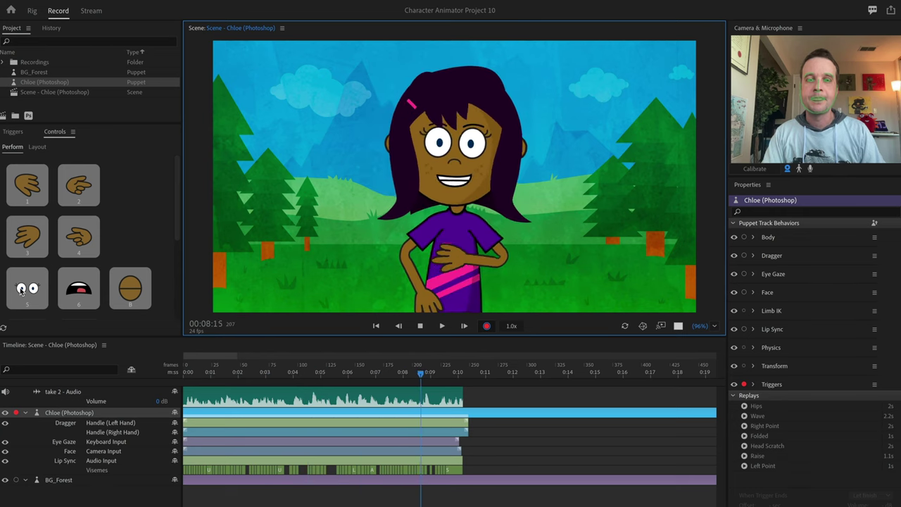
key("space")
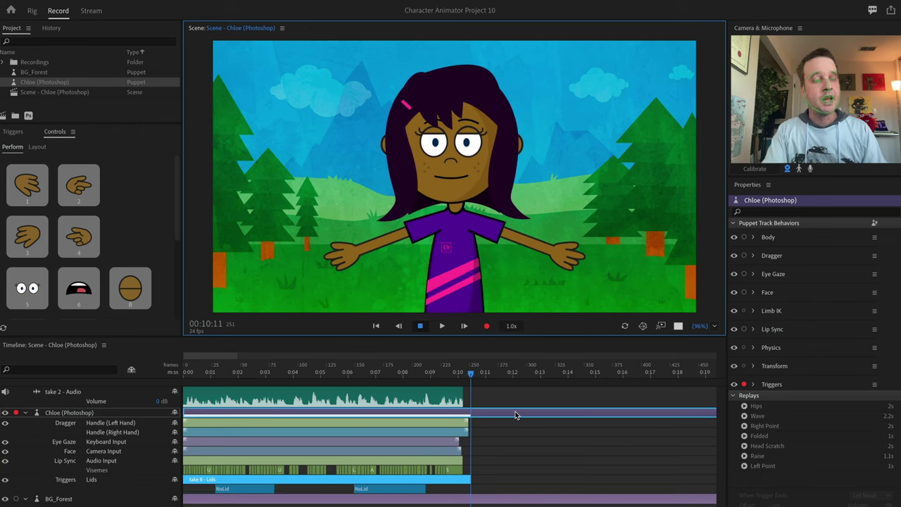
Review the recorded Lids triggers in the scene, selecting the first NoLid clip
left_click(235, 374)
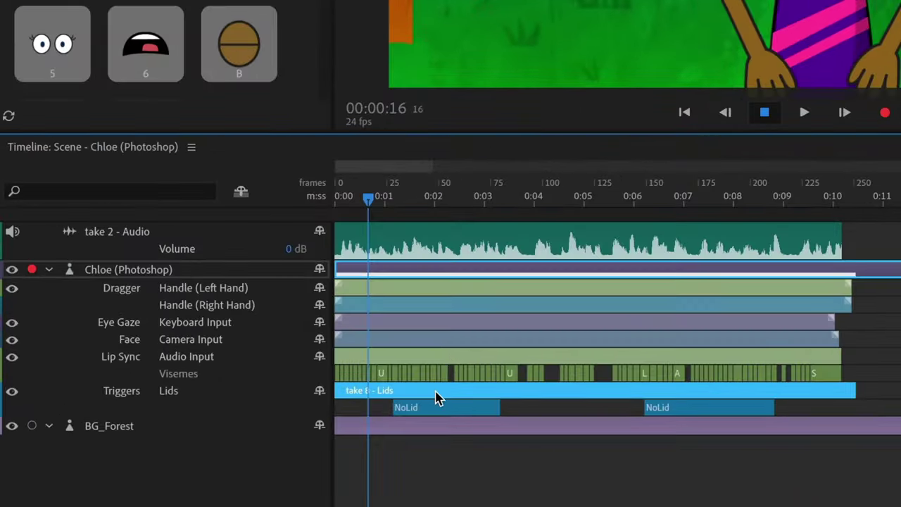
left_click(436, 412)
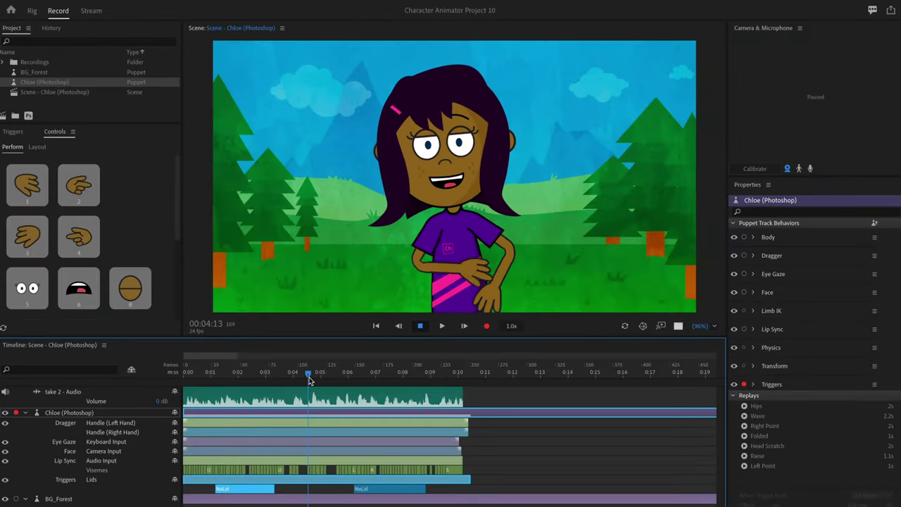
key("space")
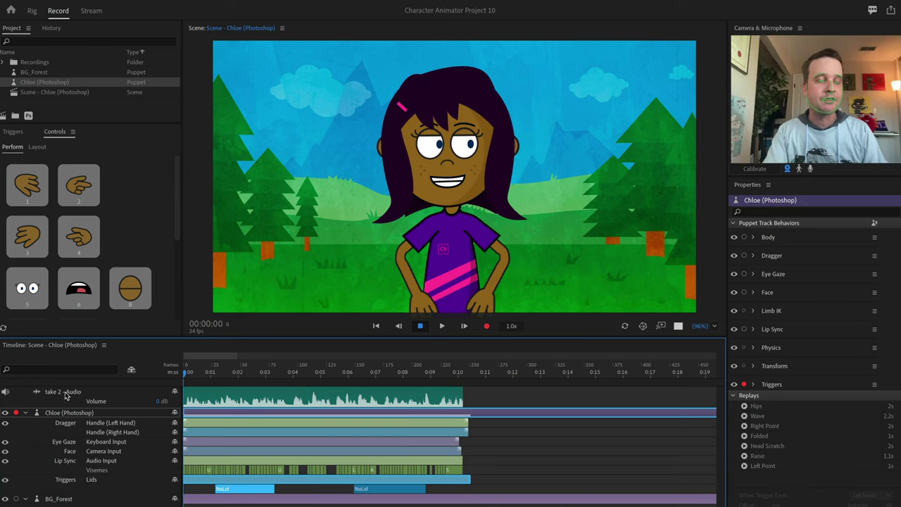
Record another Triggers pass from 00:02:06 to the end of the performance, using hand triggers 3 and 1 to flip Chloe's hands
left_click_drag(195, 371, 320, 365)
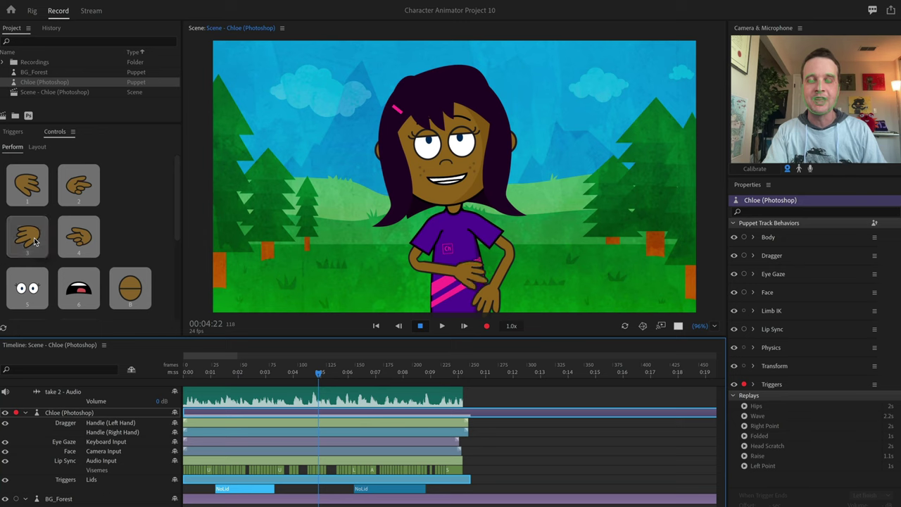
left_click_drag(319, 377, 256, 383)
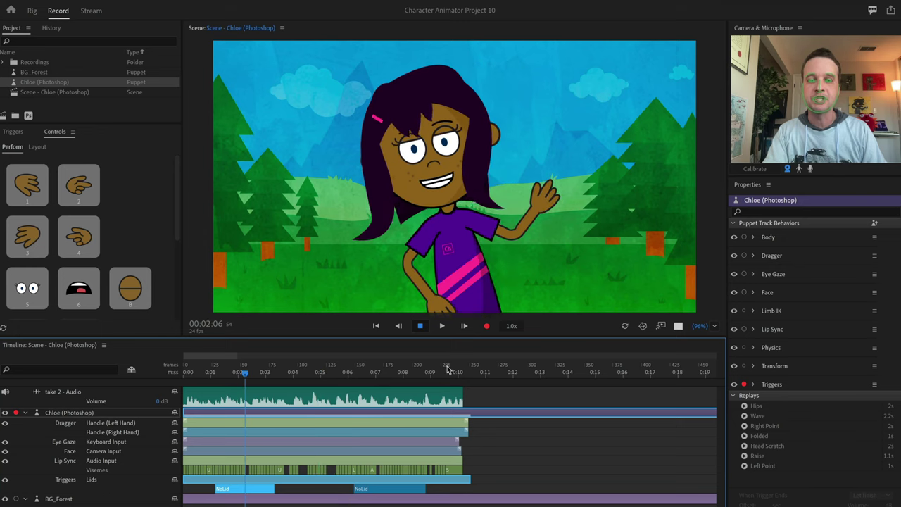
left_click(486, 326)
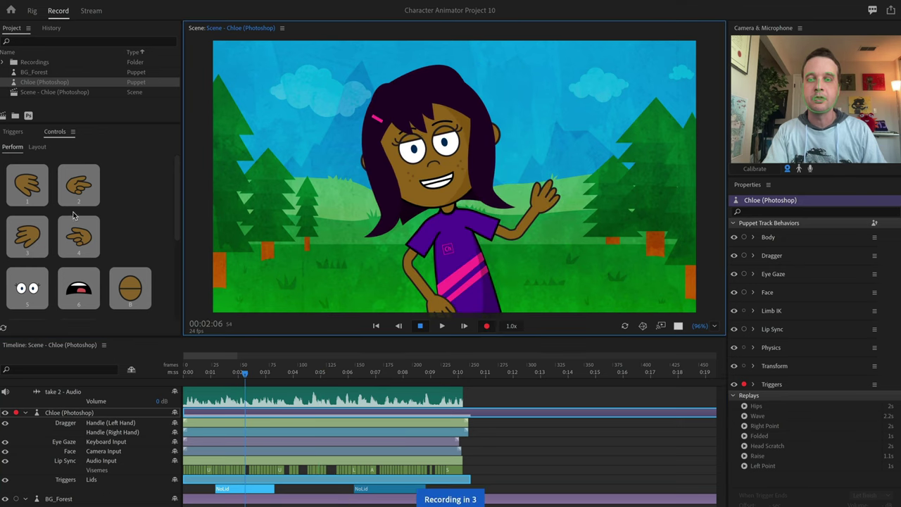
left_click(27, 242)
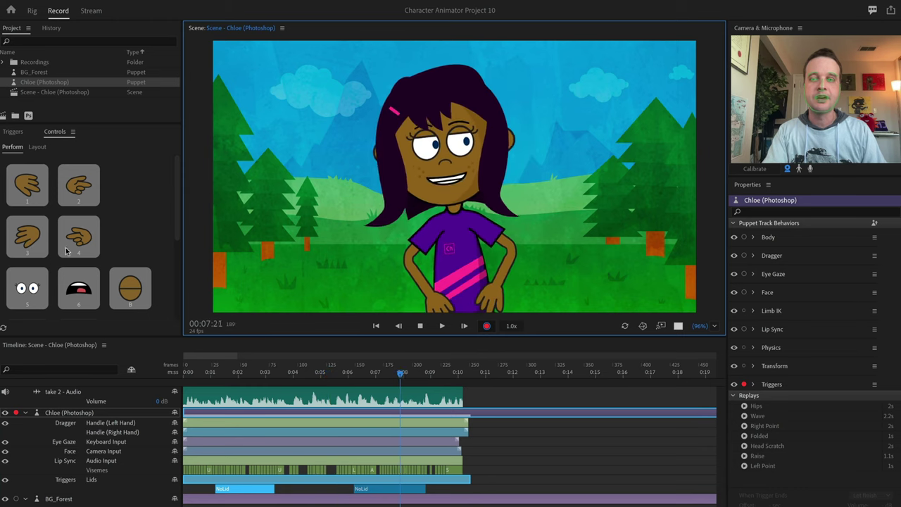
left_click(36, 196)
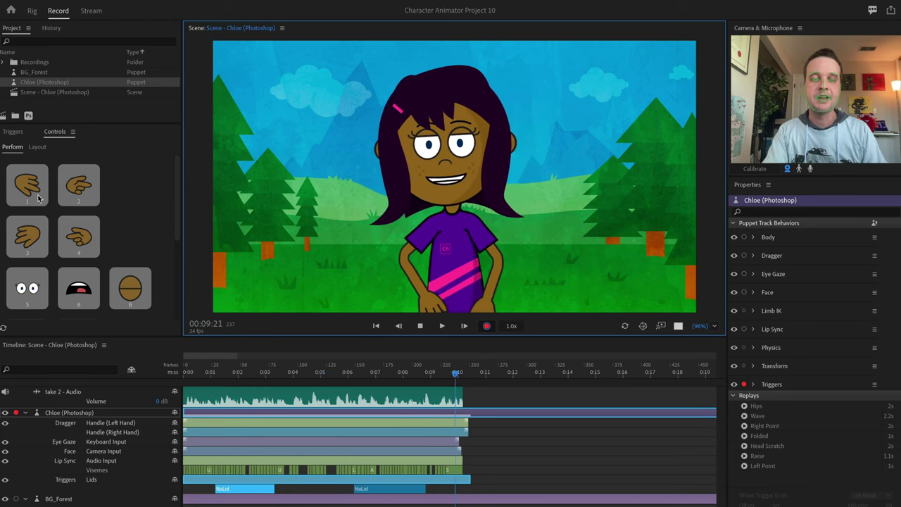
key("space")
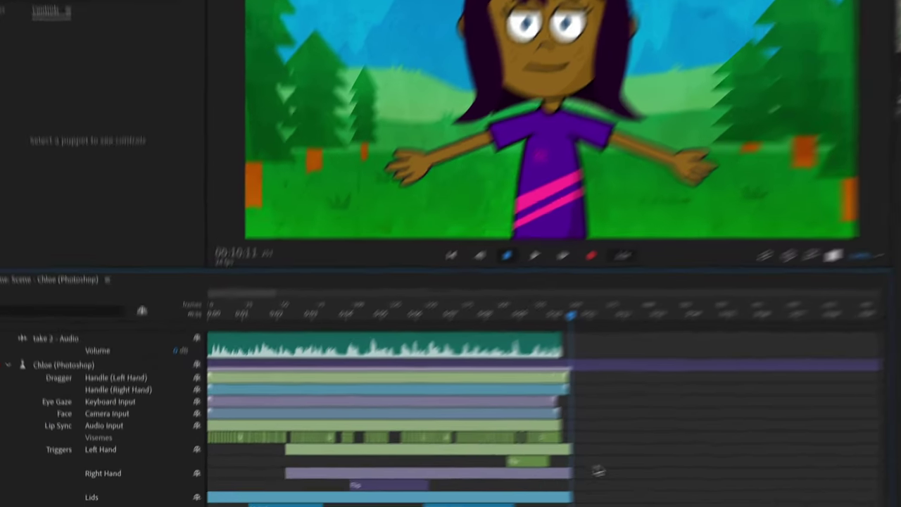
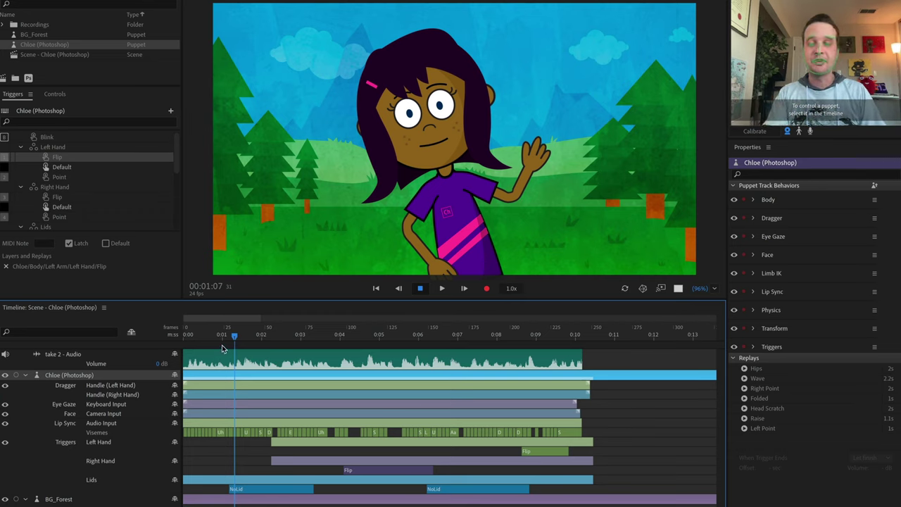
Arm only the Face behavior on Chloe and record a retake of about 2 seconds starting at 00:05:18
left_click_drag(236, 336, 409, 336)
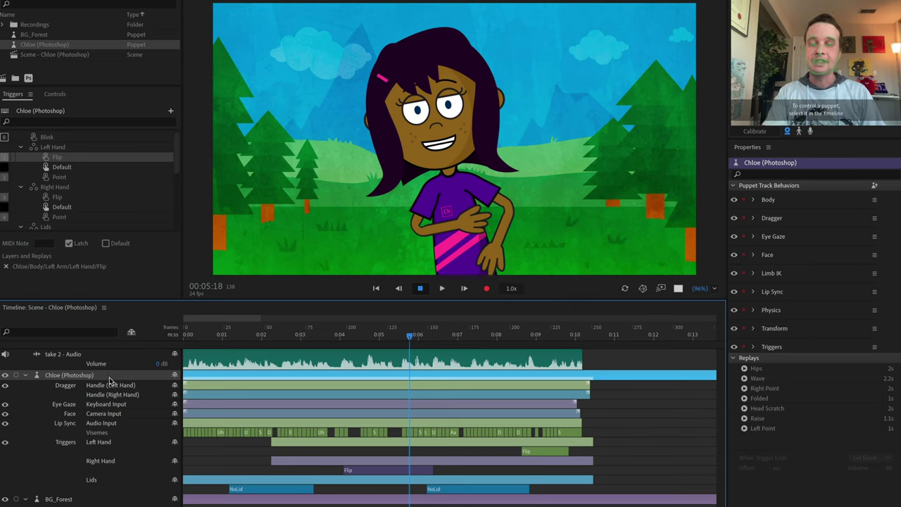
left_click(15, 375)
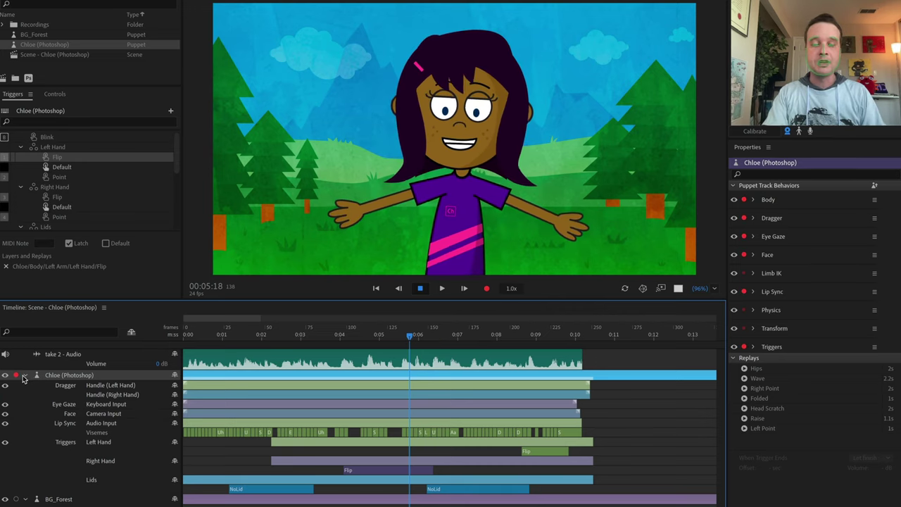
left_click(744, 255, "alt")
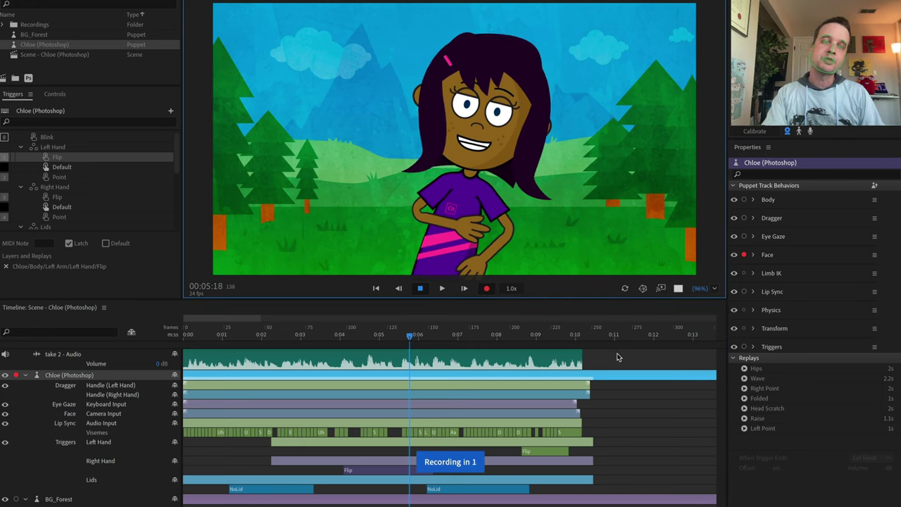
left_click(487, 289)
left_click(505, 411)
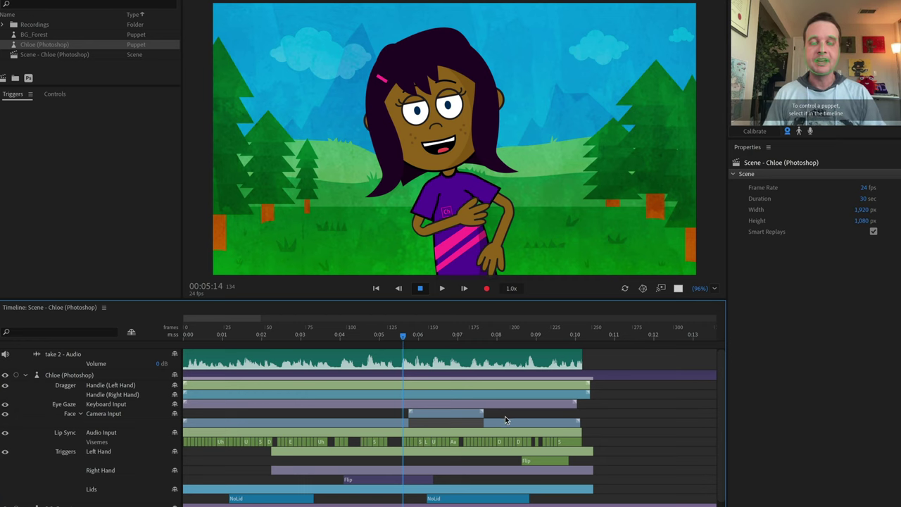
Compare the take 10 and take 3 Camera Input clips by scrubbing the scene just before the new take starts
left_click(448, 414)
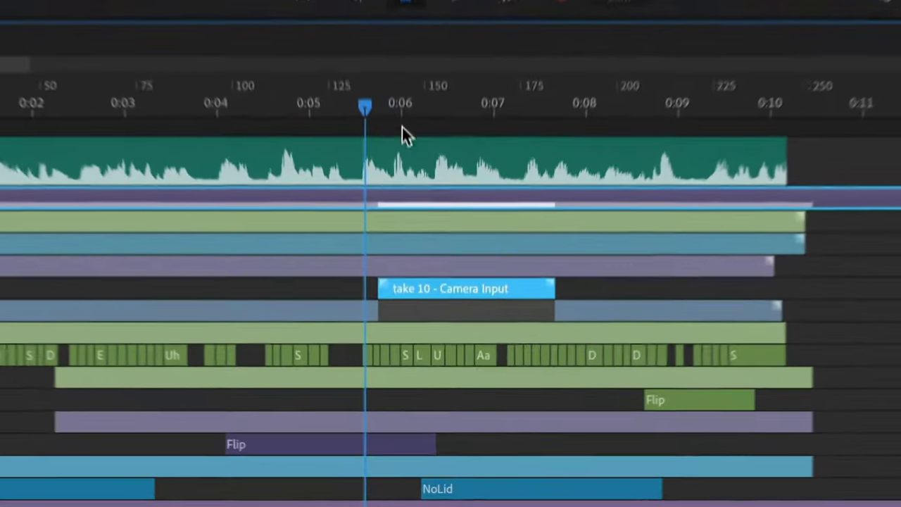
left_click_drag(402, 127, 346, 121)
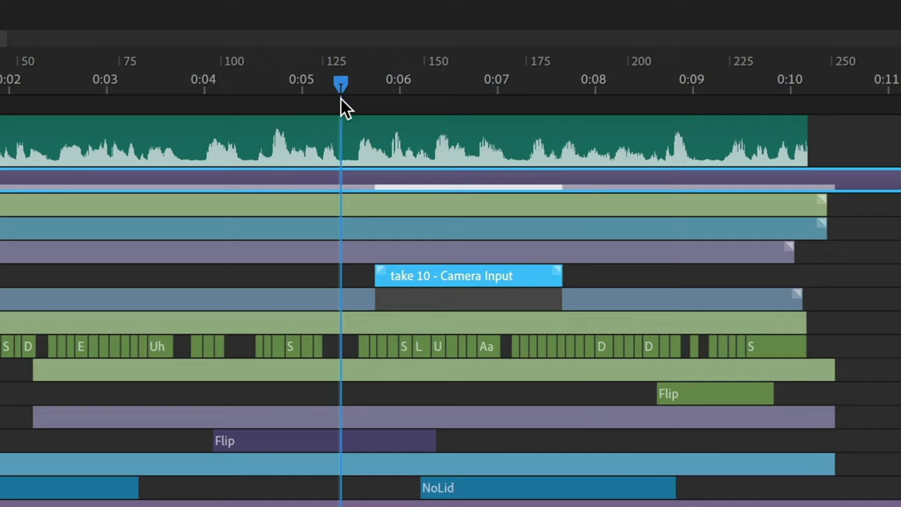
left_click(360, 298)
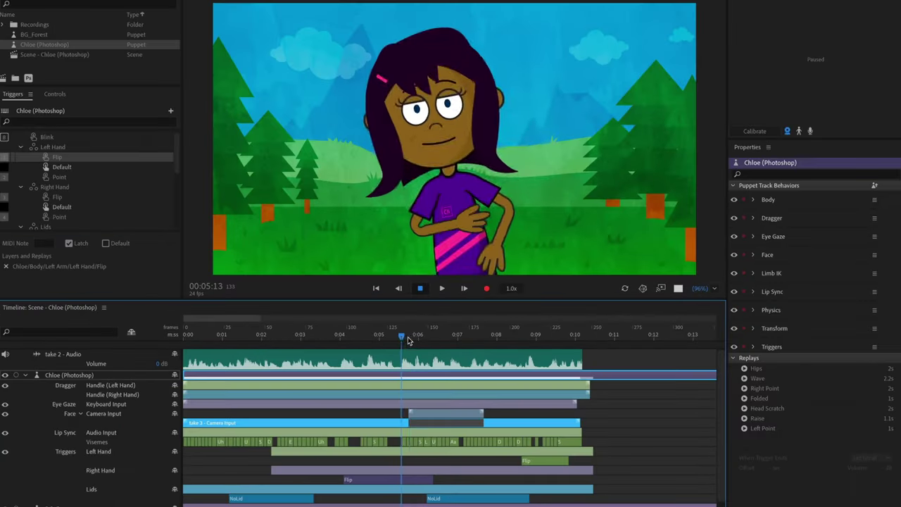
mouse_move(407, 341)
left_mouse_down()
mouse_move(422, 341)
mouse_move(395, 342)
mouse_move(421, 341)
mouse_move(397, 350)
left_mouse_up()
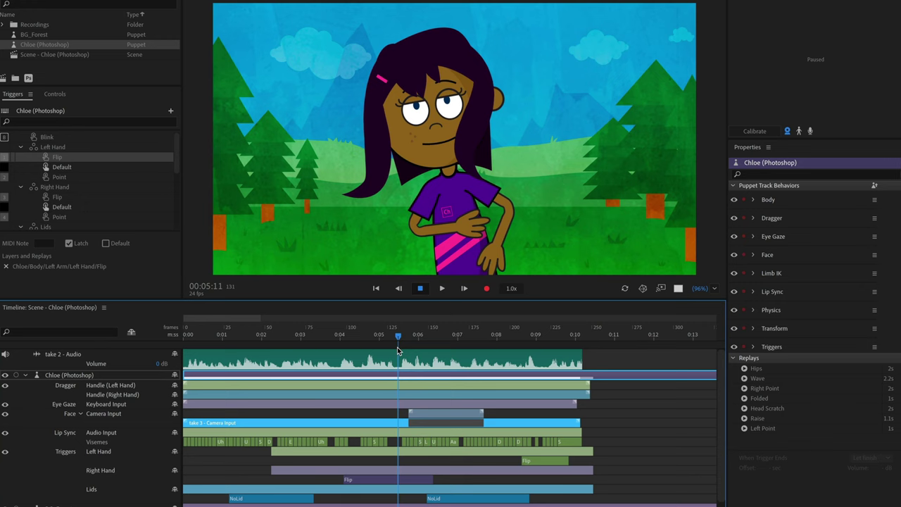
Blend the take 10 Camera Input clip in and out over about 6 frames at each end and scrub the transition
left_click(456, 414)
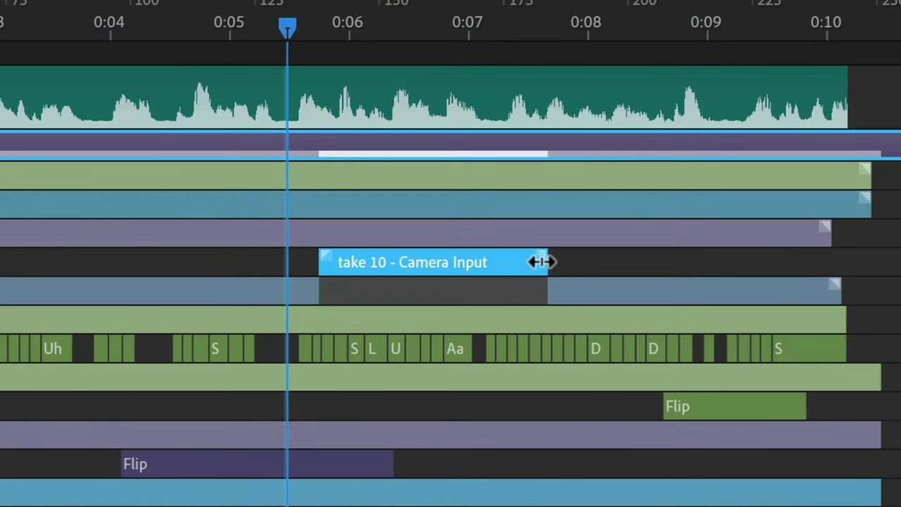
left_click_drag(322, 257, 352, 255)
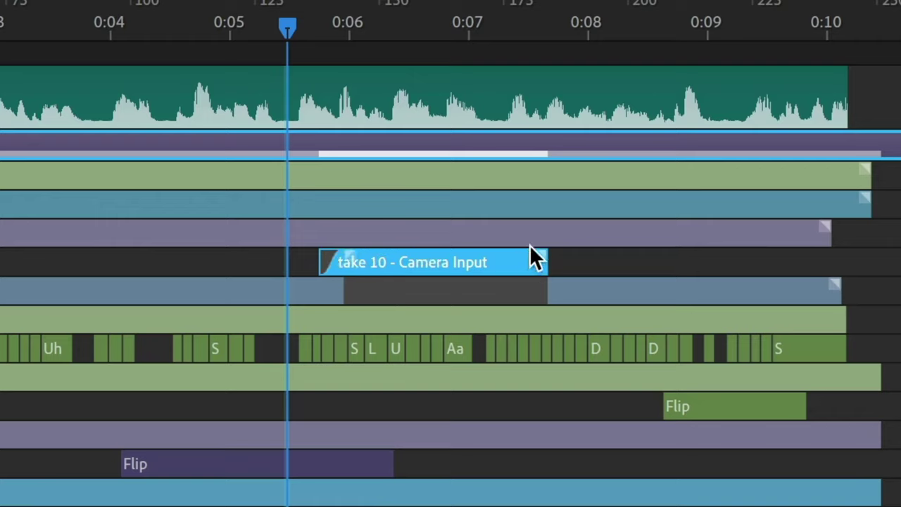
left_click_drag(537, 259, 504, 252)
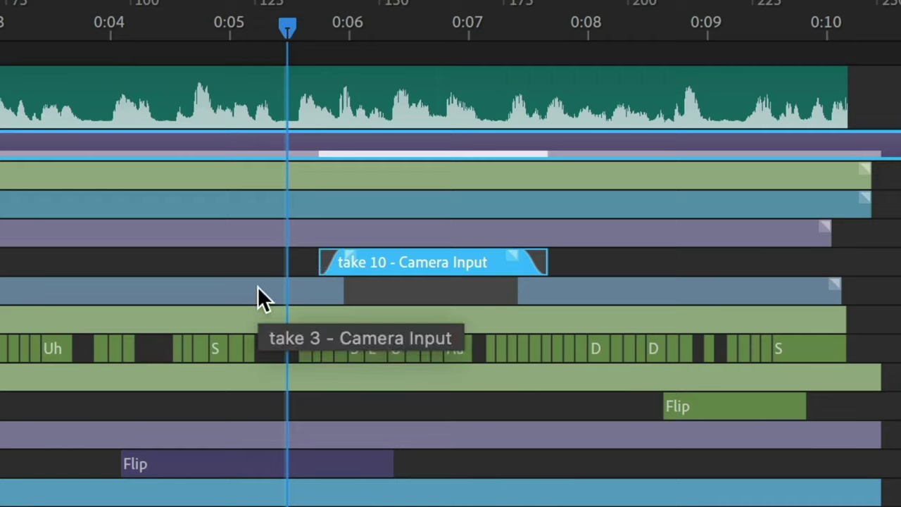
left_click_drag(354, 260, 352, 255)
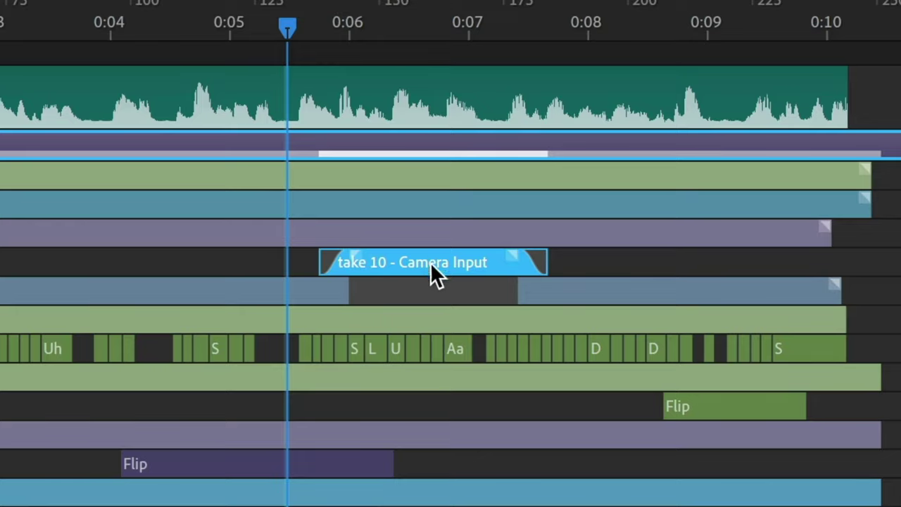
left_click_drag(290, 34, 272, 36)
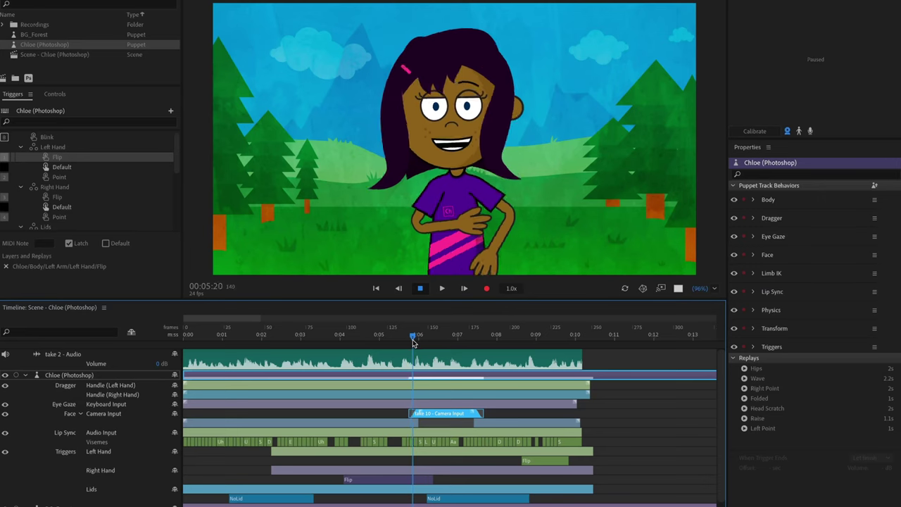
left_click_drag(413, 343, 294, 361)
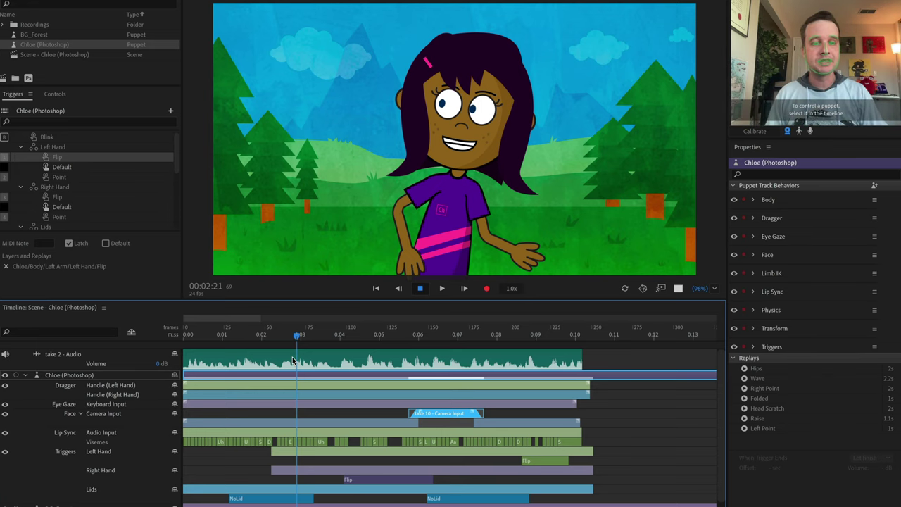
Change the Uh viseme at 00:01:15 in Chloe's Lip Sync track to F (v)
left_click(625, 436)
scroll(626, 436, "up", 3)
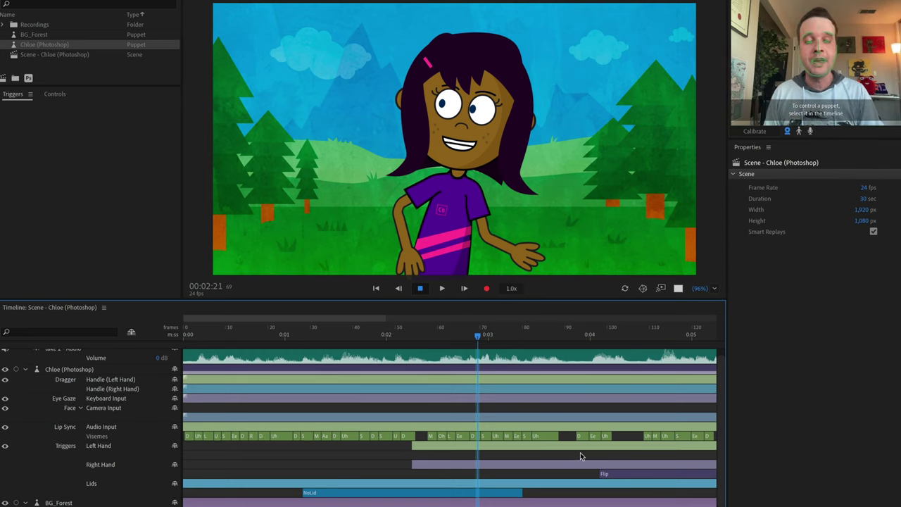
left_click(547, 437)
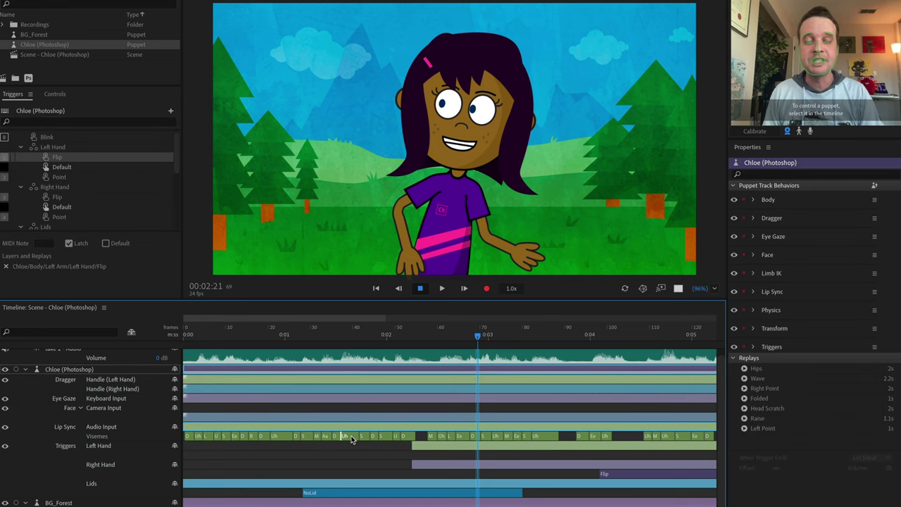
left_click(354, 359)
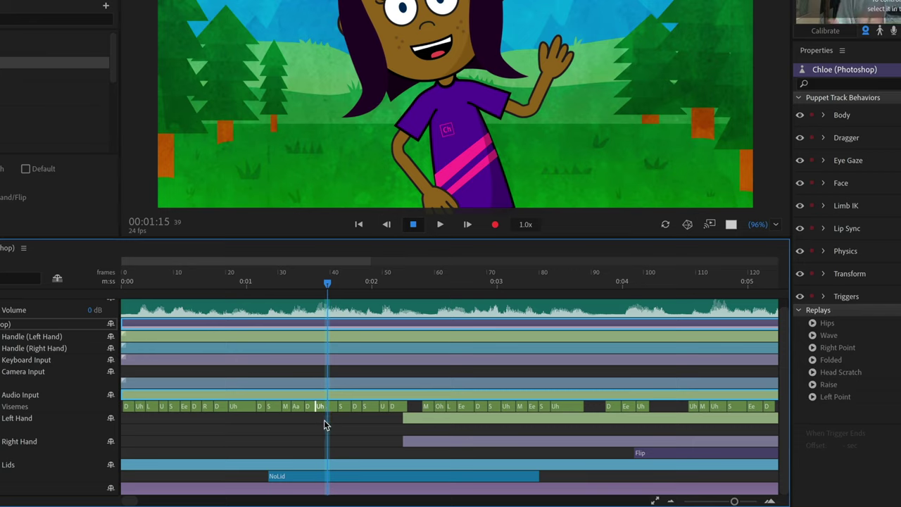
right_click(322, 408)
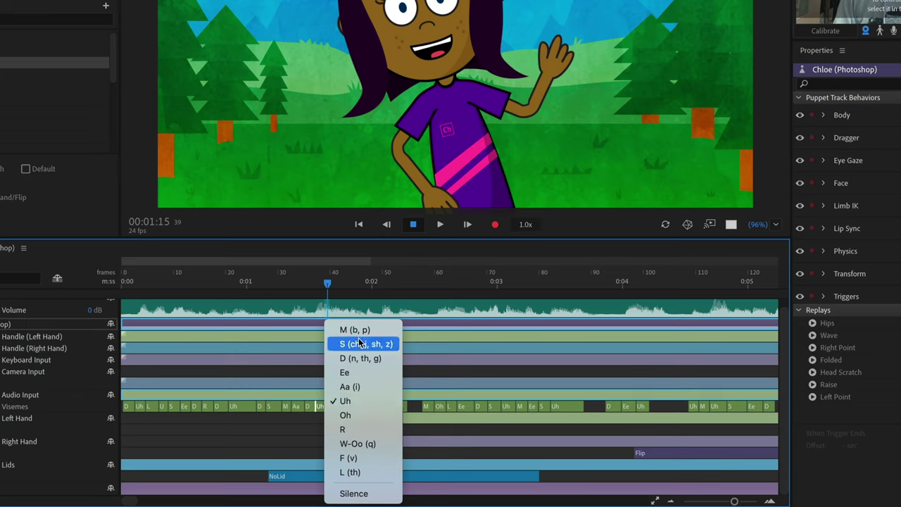
left_click(348, 458)
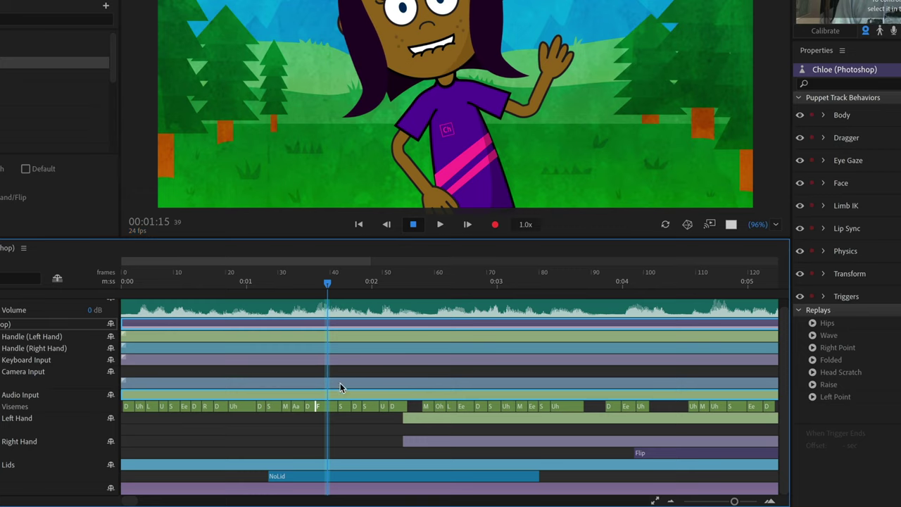
Trim the start of the F viseme to 00:01:15, replace it with Silence, and scrub through the lip sync
left_click_drag(314, 407, 315, 407)
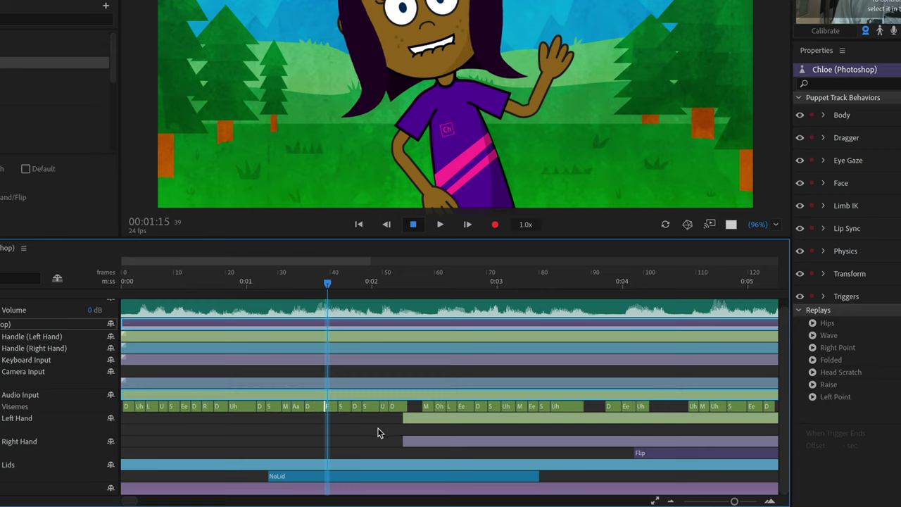
right_click(331, 409)
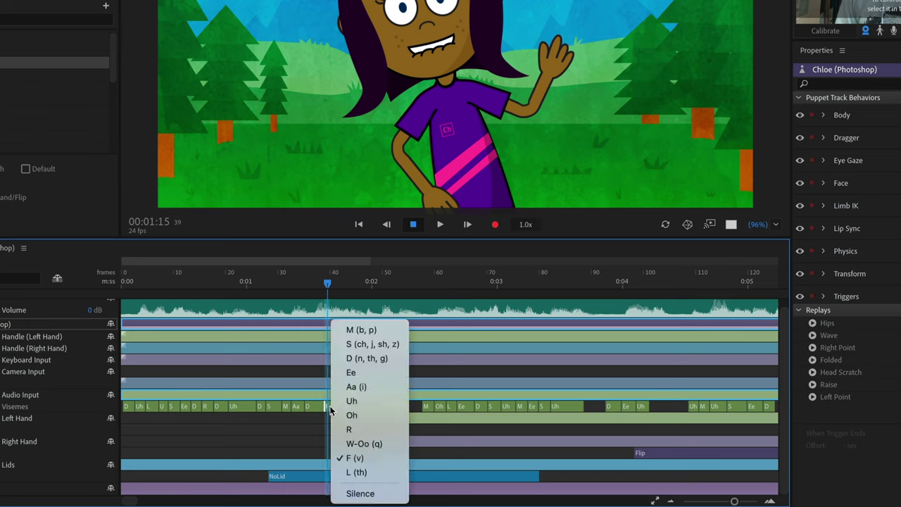
left_click(371, 495)
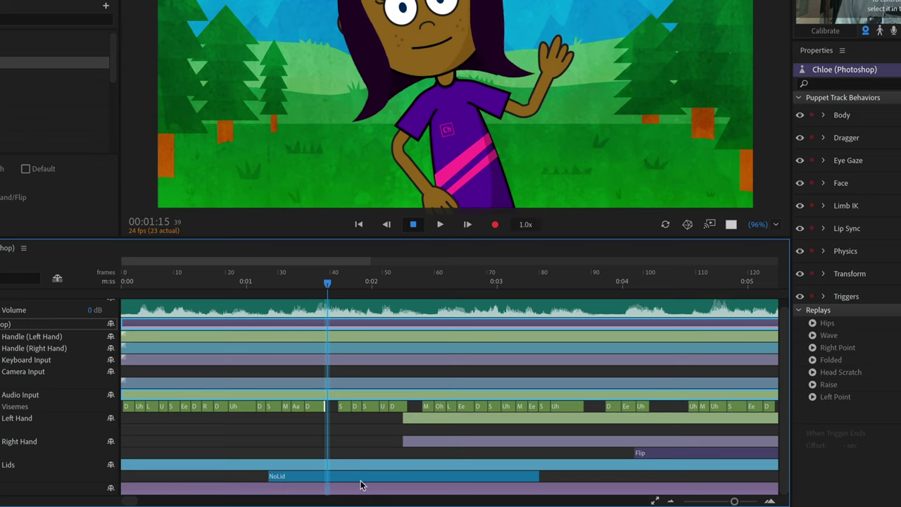
left_click_drag(326, 277, 508, 290)
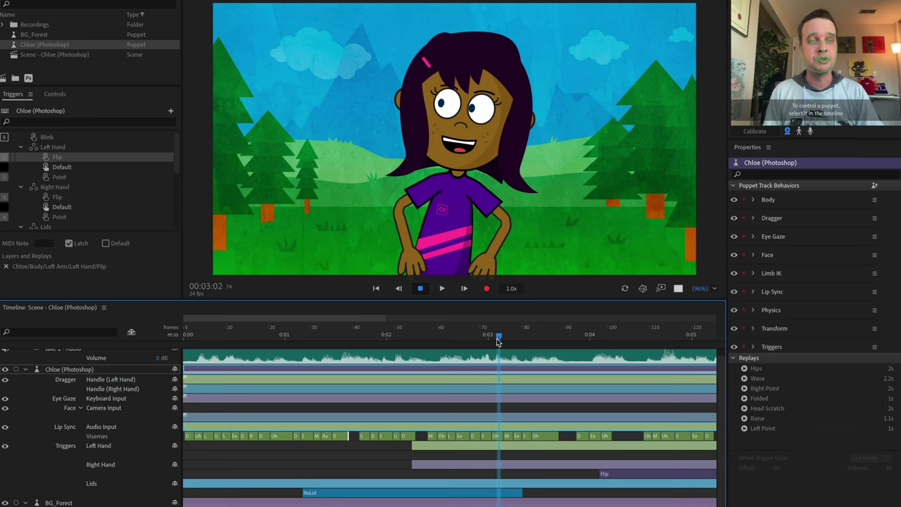
Shift the first NoLid trigger clip later and trim it to span from about frame 32 to frame 70
left_click(390, 412)
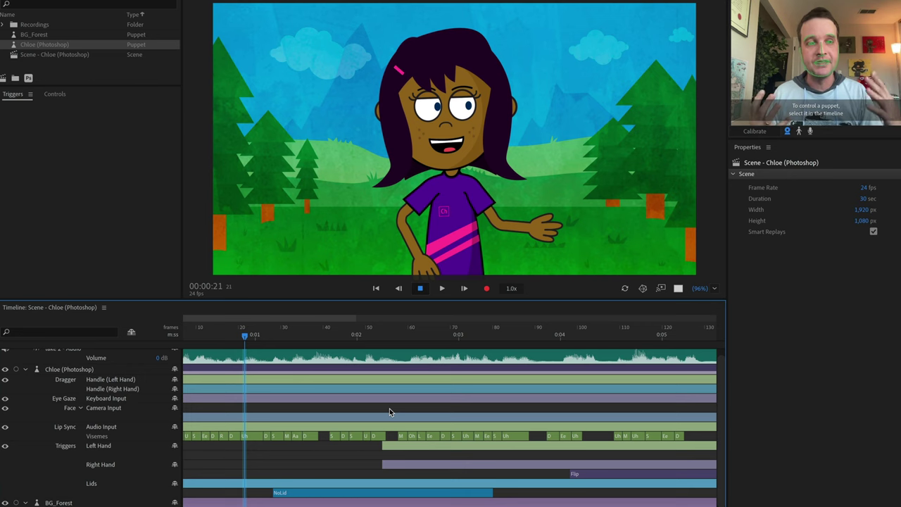
left_click(374, 487)
left_click(364, 494)
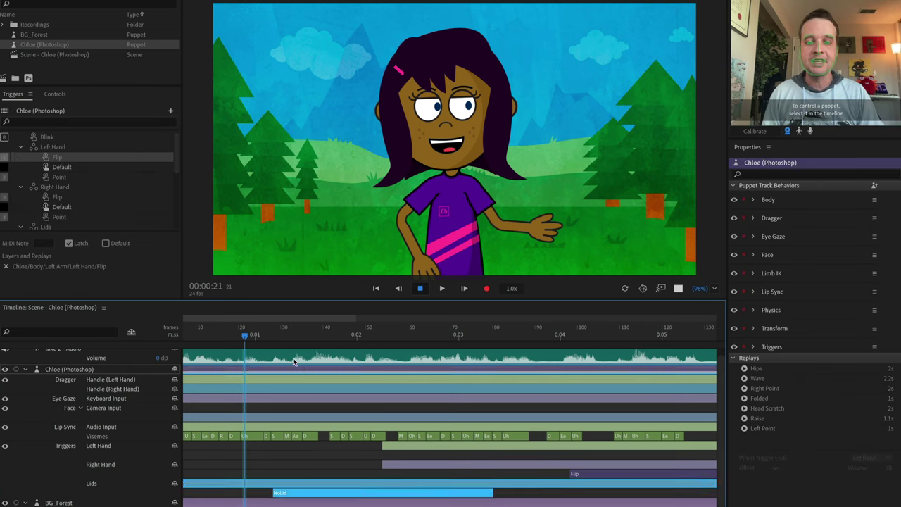
mouse_move(249, 335)
left_mouse_down()
mouse_move(331, 338)
mouse_move(256, 337)
left_mouse_up()
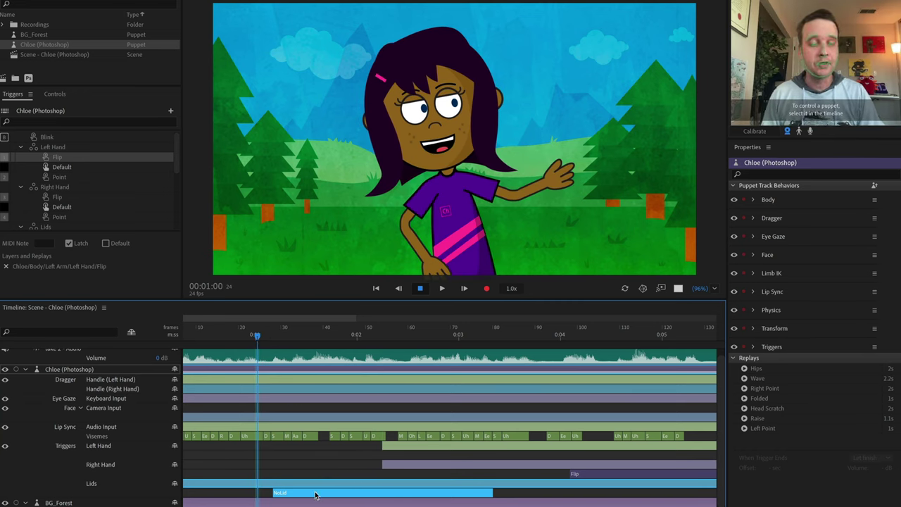
left_click_drag(315, 495, 335, 495)
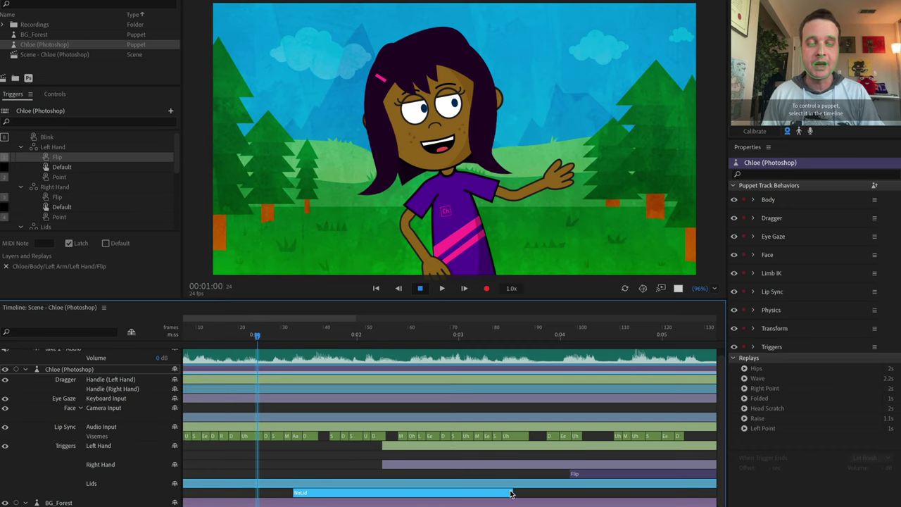
left_click_drag(512, 495, 355, 493)
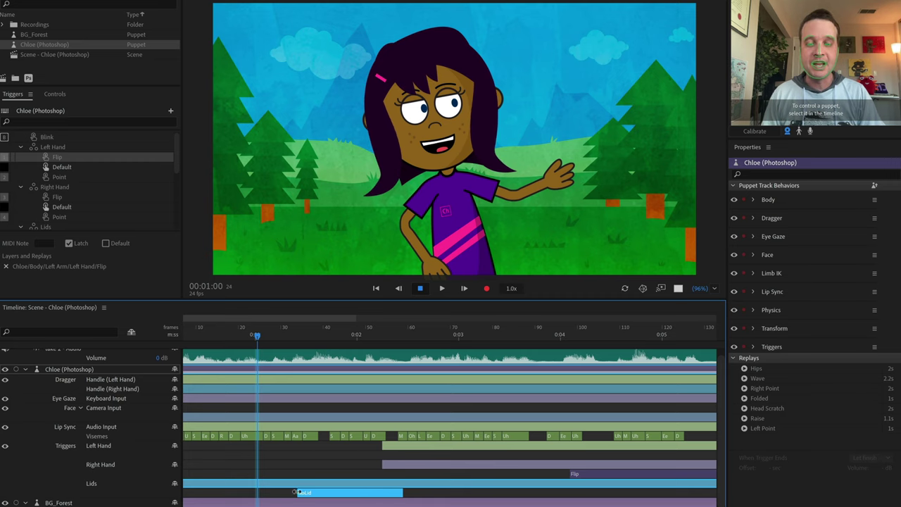
left_click_drag(296, 492, 339, 496)
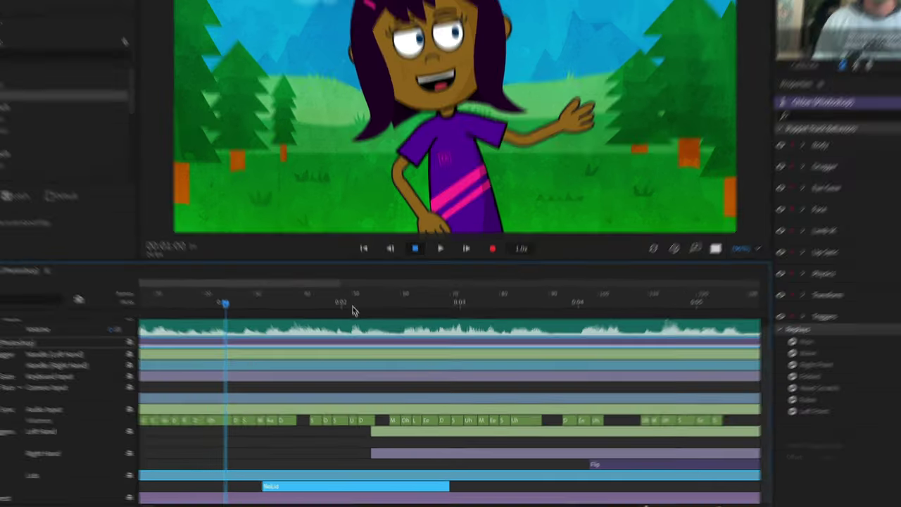
Insert a new NoLid trigger in the Lids track at 00:03:20 and lengthen it to about frame 116
left_click(556, 310)
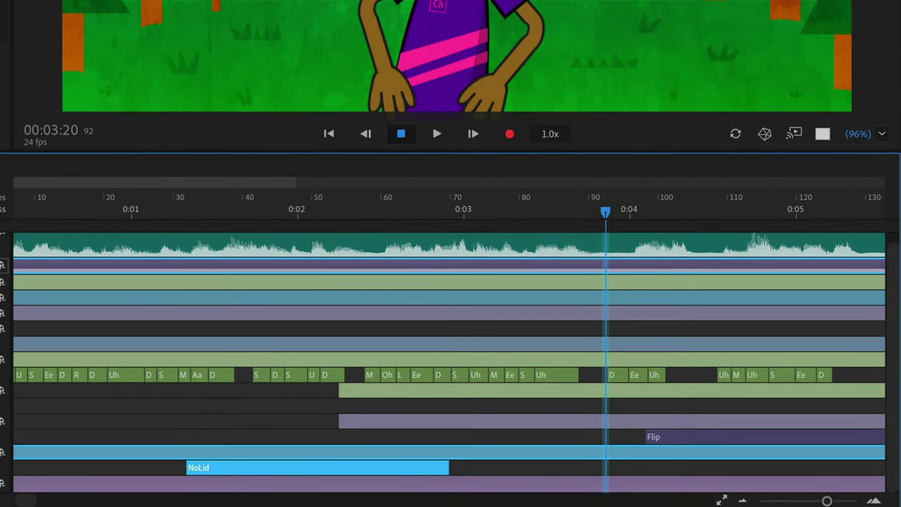
left_click(614, 472)
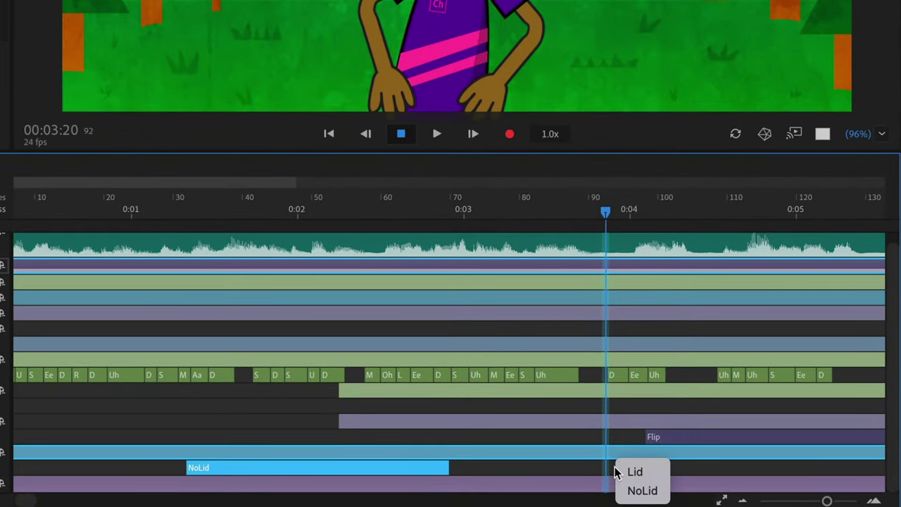
left_click(658, 493)
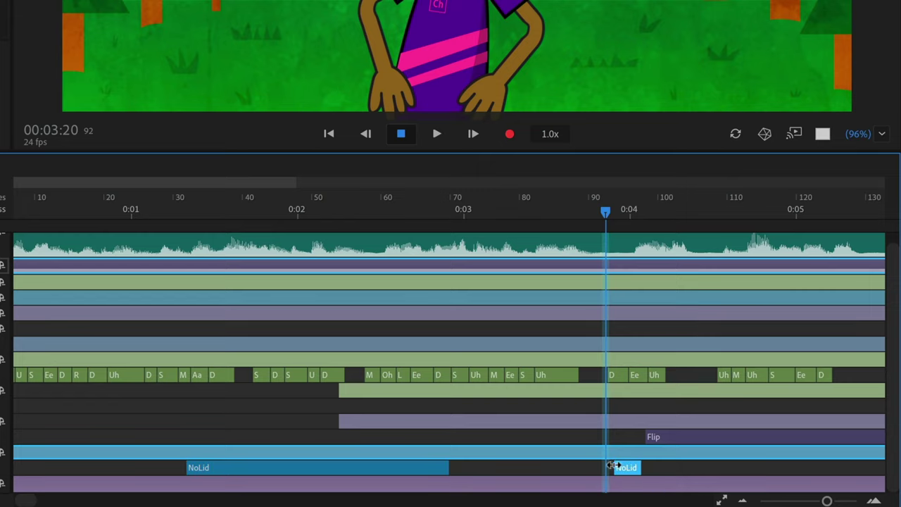
left_click_drag(638, 467, 768, 468)
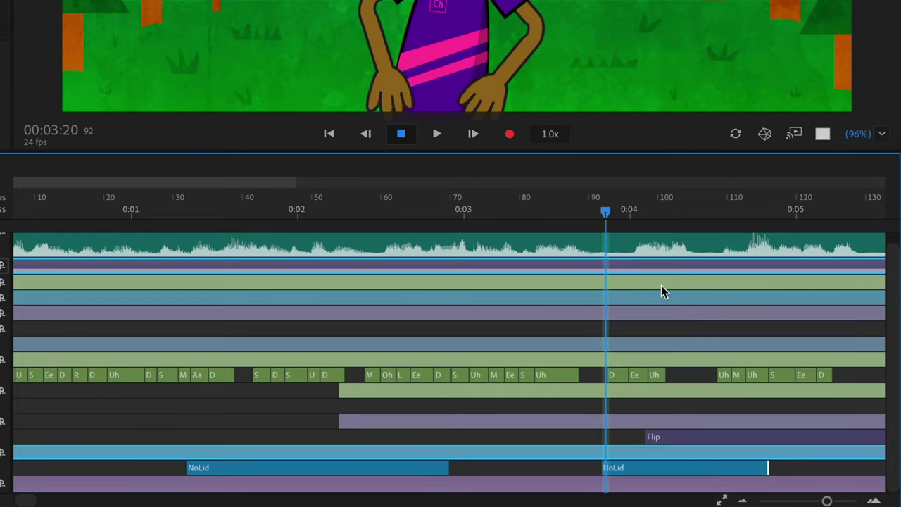
left_click(676, 210)
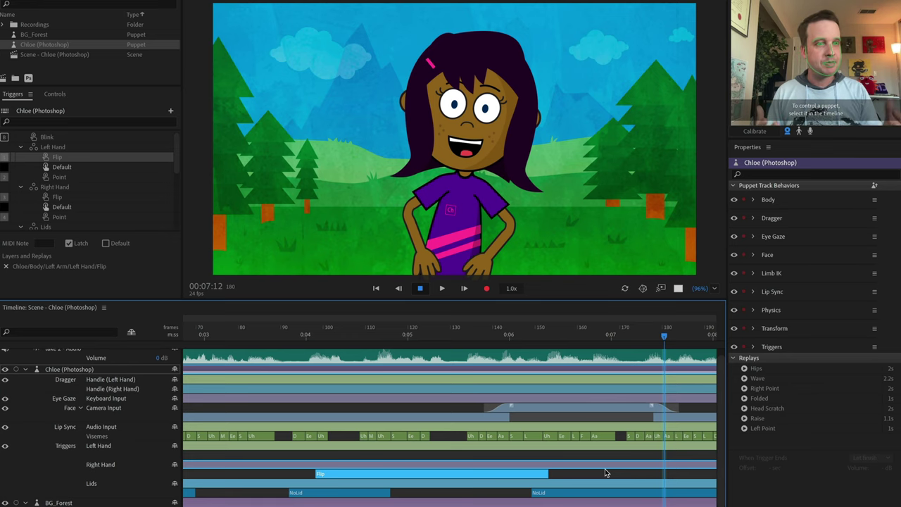
At 00:04:23, switch Chloe's Right Hand Flip trigger clip to Point, then Default, and back to Flip
left_click_drag(572, 336, 406, 341)
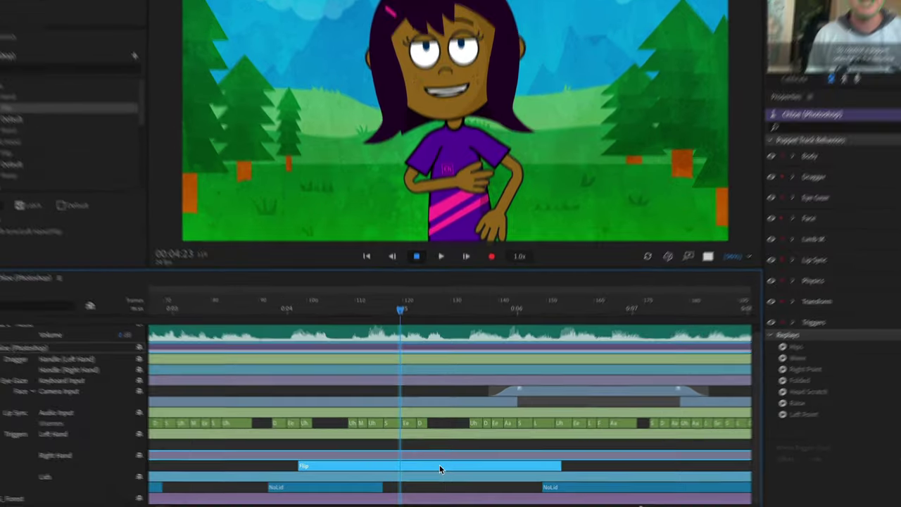
right_click(441, 464)
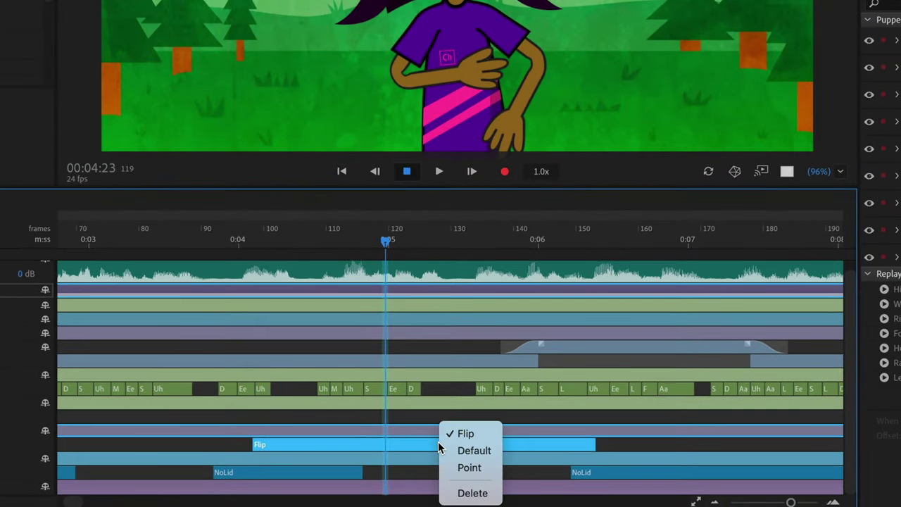
left_click(492, 468)
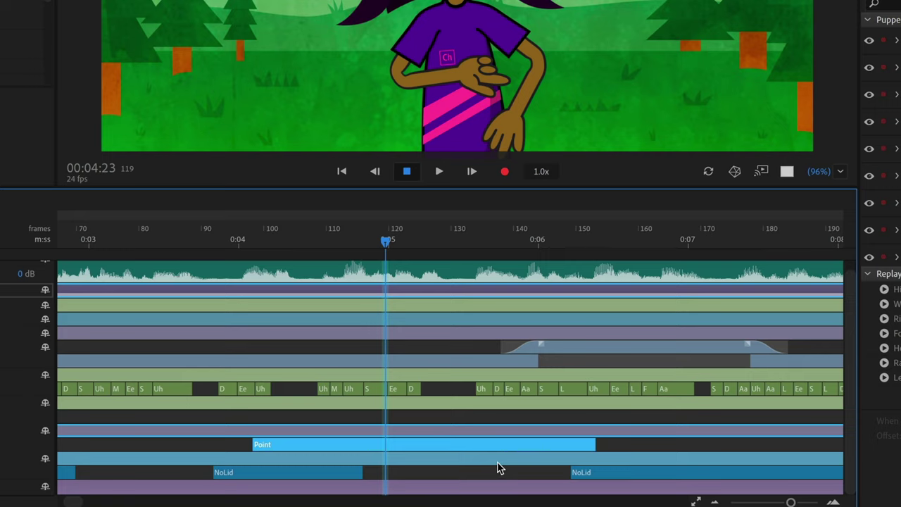
right_click(507, 449)
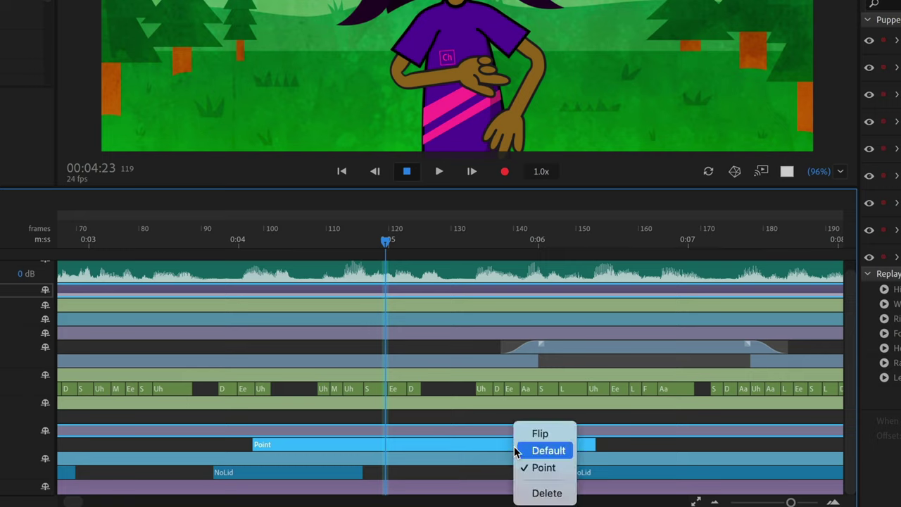
left_click(542, 450)
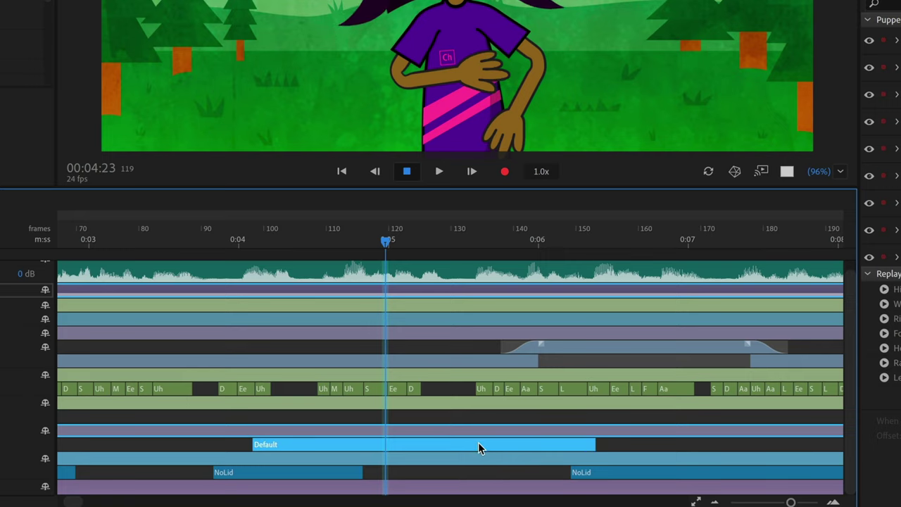
right_click(479, 443)
left_click(506, 432)
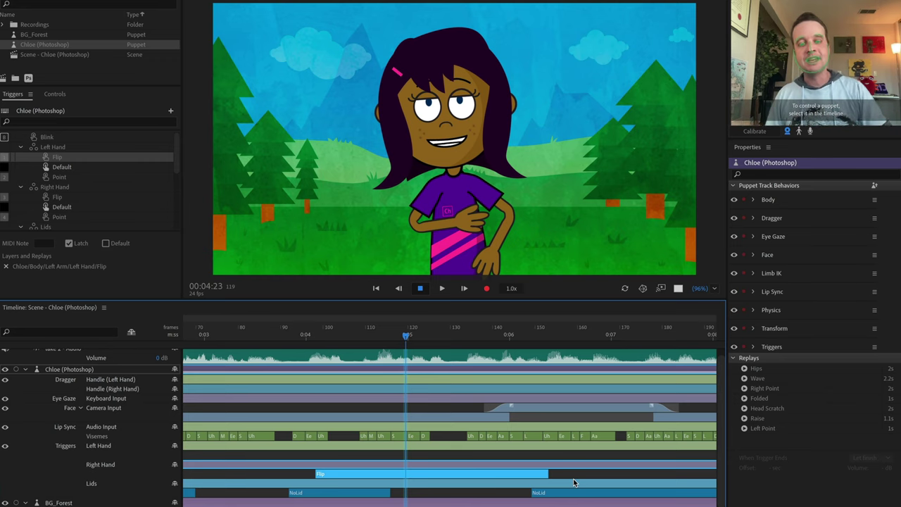
Shorten Chloe's Right Hand Flip trigger clip by trimming its end to an earlier frame
left_click(500, 477)
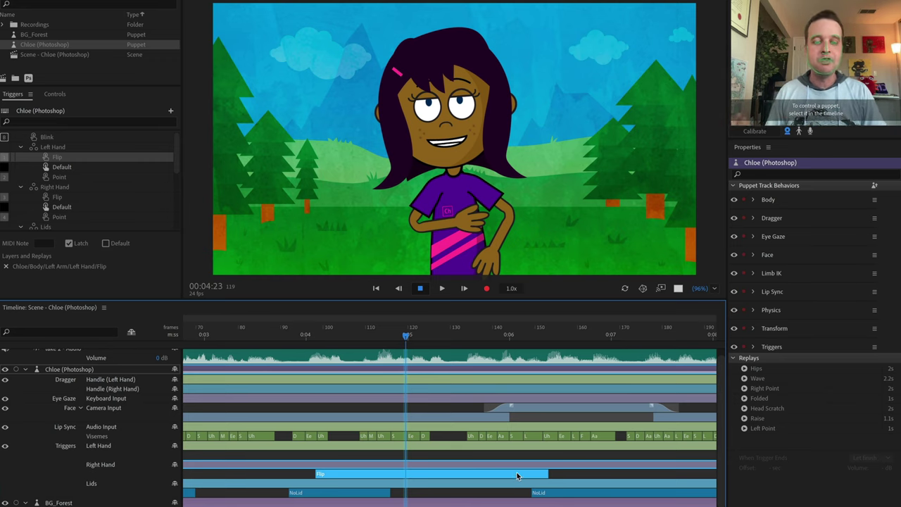
left_click_drag(527, 475, 443, 475)
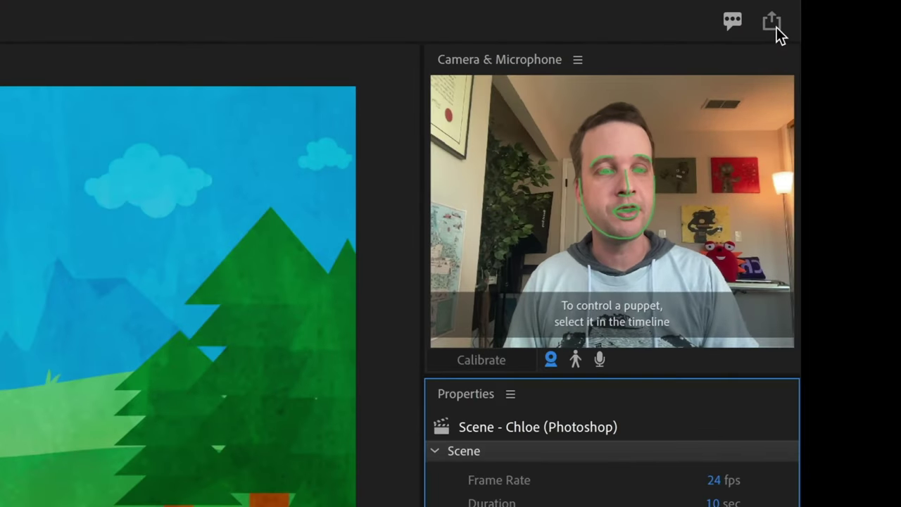
Export the Chloe scene to the Desktop as video via Adobe Media Encoder and render it with H.264, Match Source - High bitrate
left_click(776, 27)
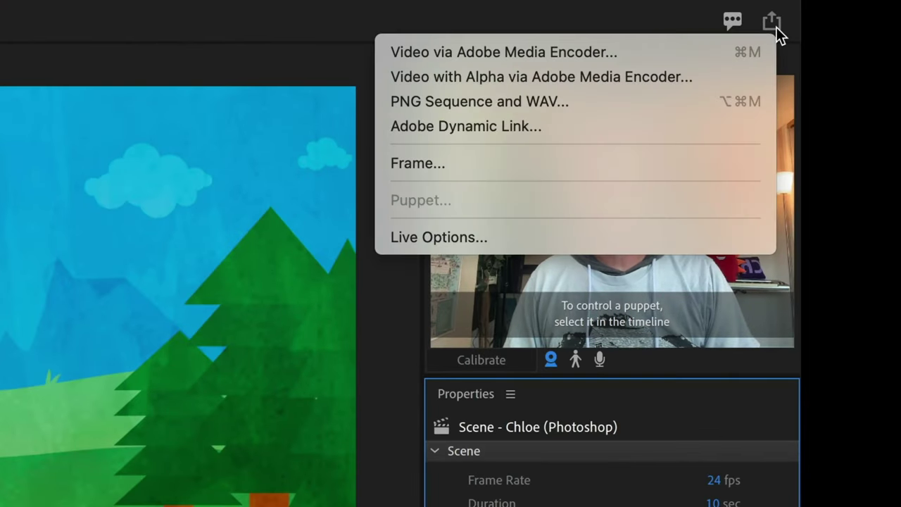
left_click(706, 51)
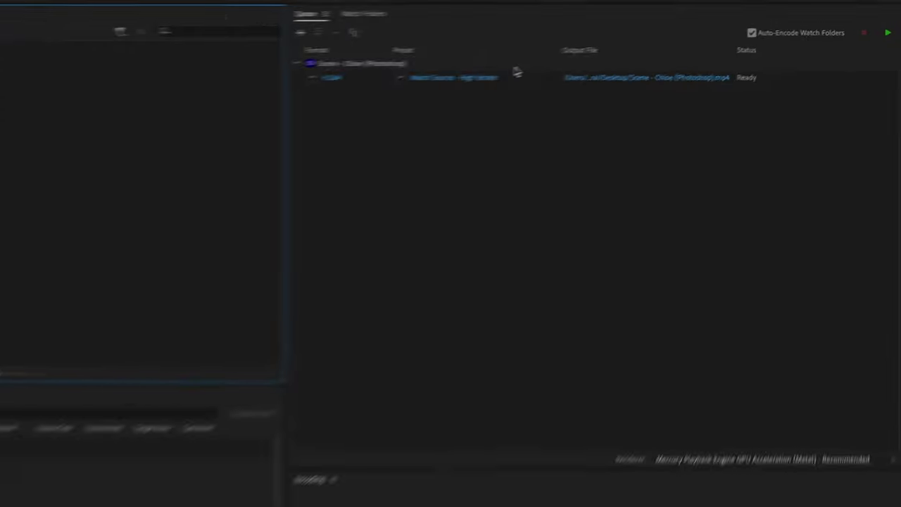
left_click(380, 227)
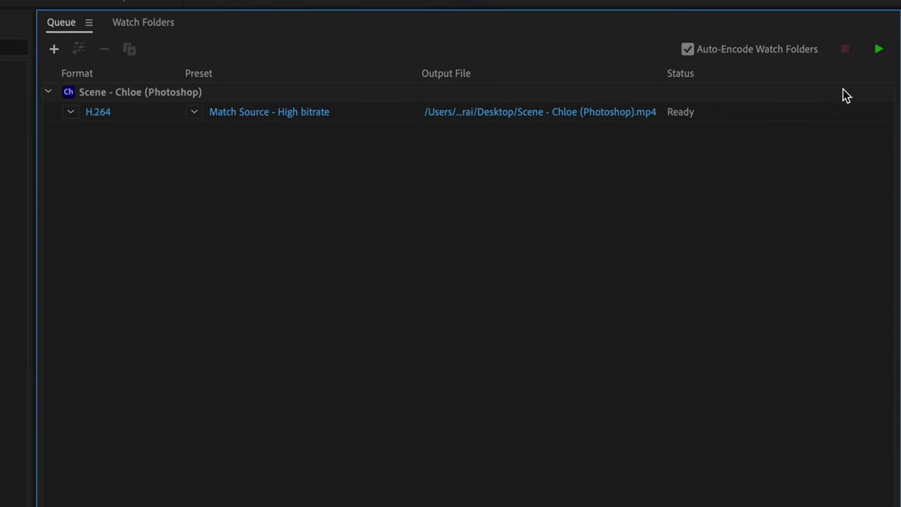
left_click(880, 52)
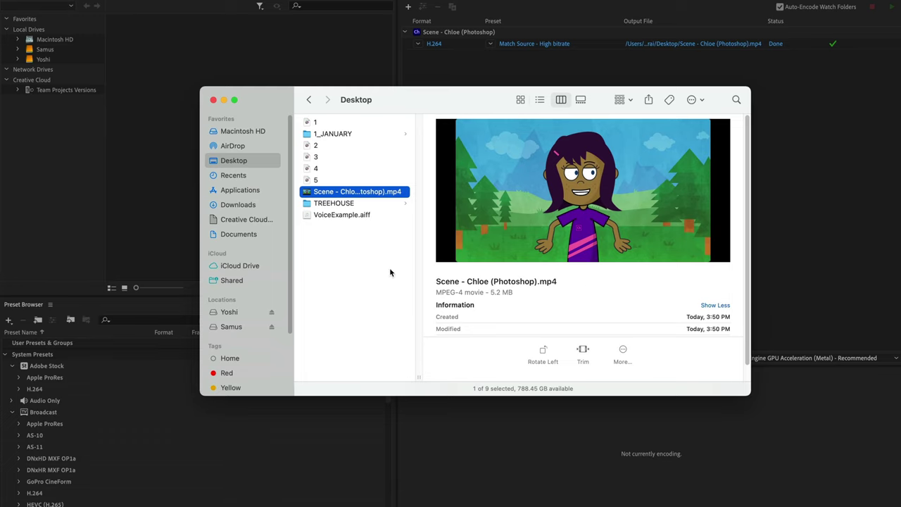
Open the exported Scene - Chloe (Photoshop).mp4 and scrub through the video
double_click(394, 194)
left_click_drag(366, 408, 433, 408)
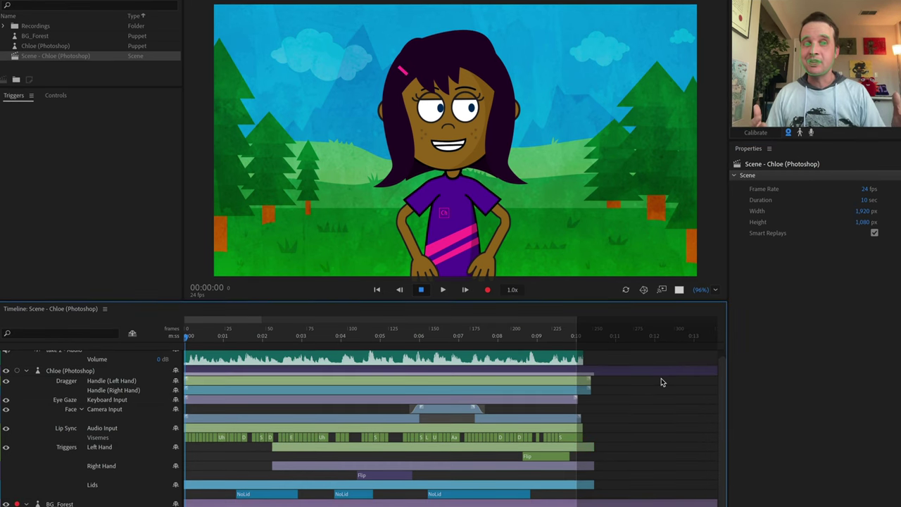
Delete the BG_Forest puppet track from the Chloe scene's timeline in Character Animator
left_click(96, 496)
left_click(96, 494)
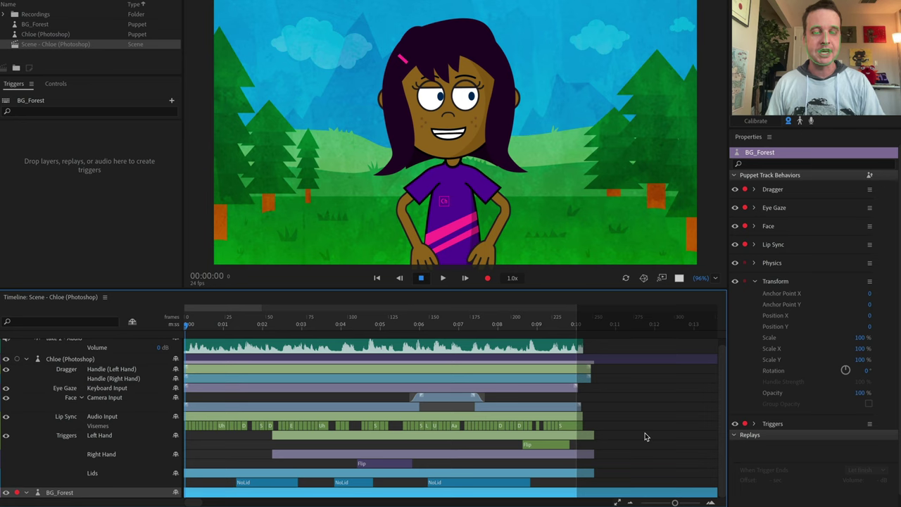
key("Delete")
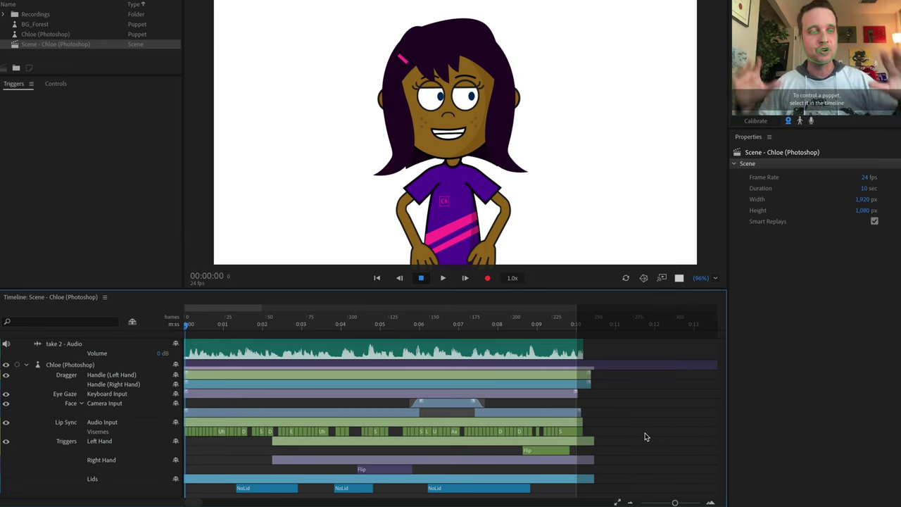
Toggle the scene's preview background between white and black to check Chloe without the forest
left_click(679, 278)
left_click(680, 279)
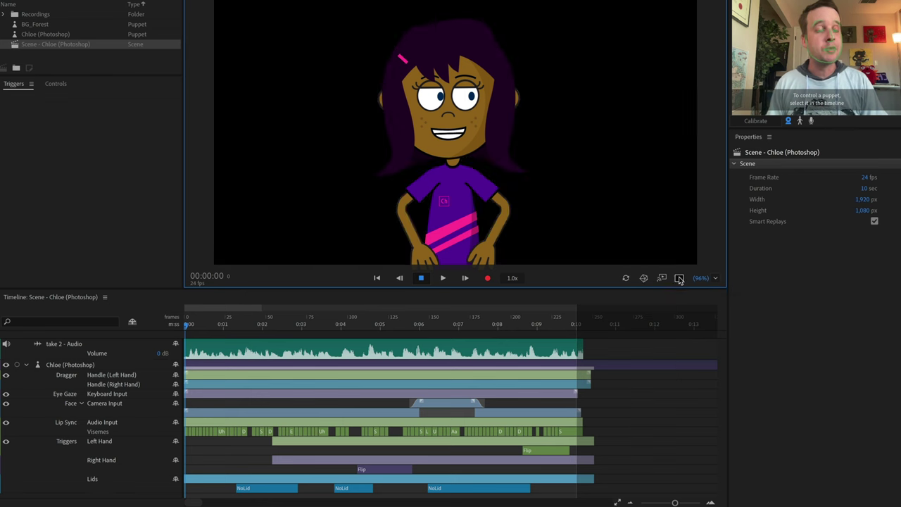
left_click(680, 278)
left_click(679, 278)
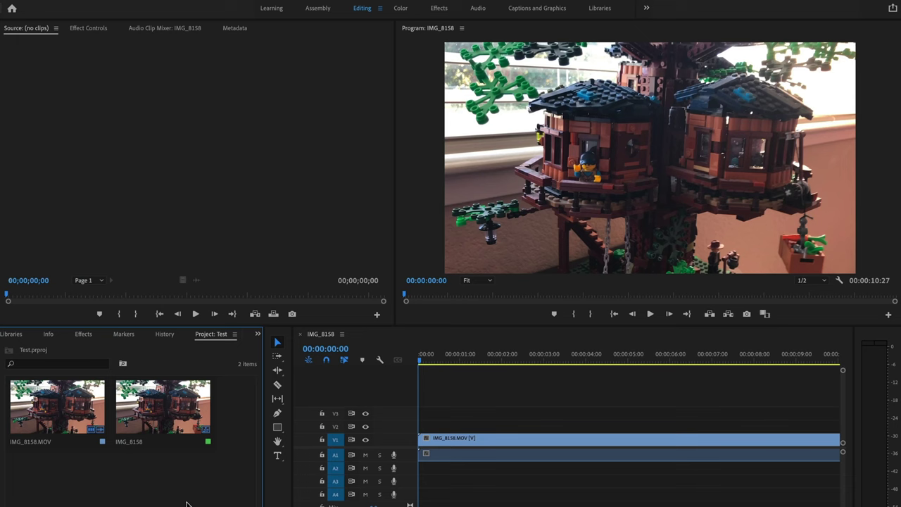
Switch to Premiere Pro and import Scene - Chloe (Photoshop) from Character Animator Project 10.chproj into the Test project
left_click_drag(439, 356, 393, 368)
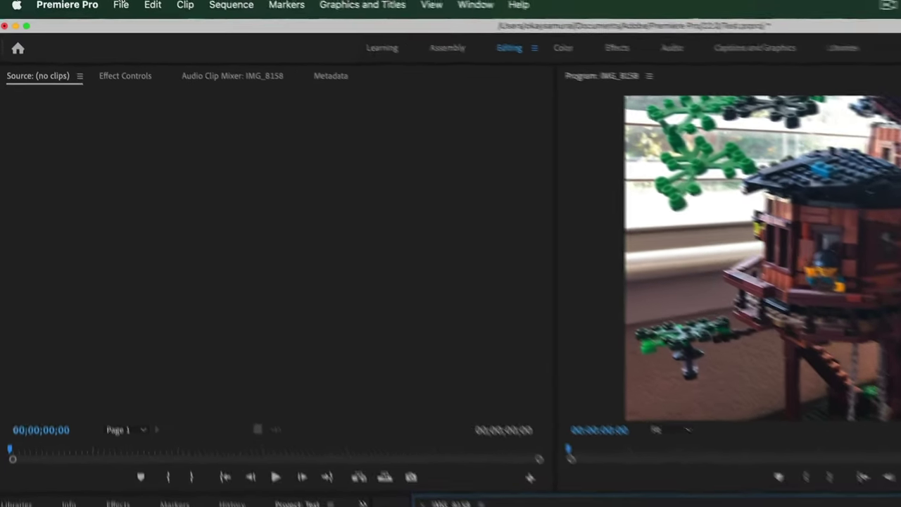
left_click(121, 6)
left_click(214, 411)
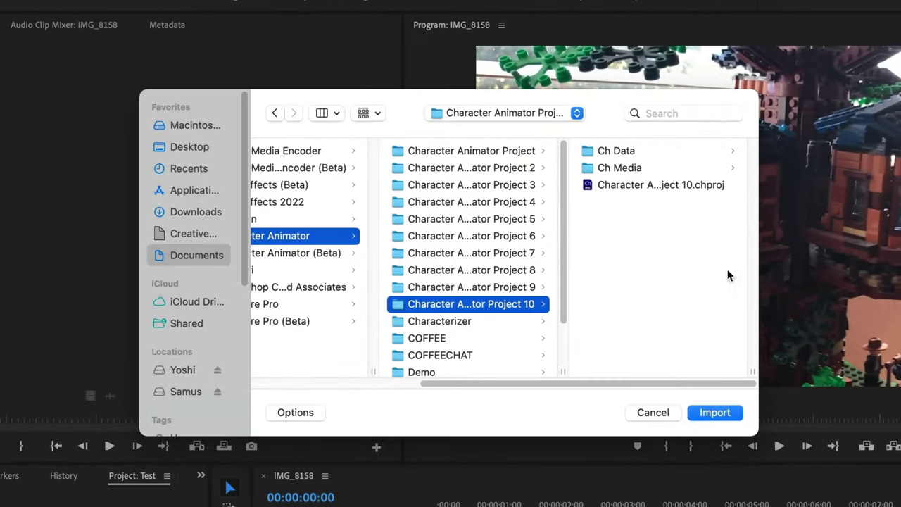
left_click(700, 186)
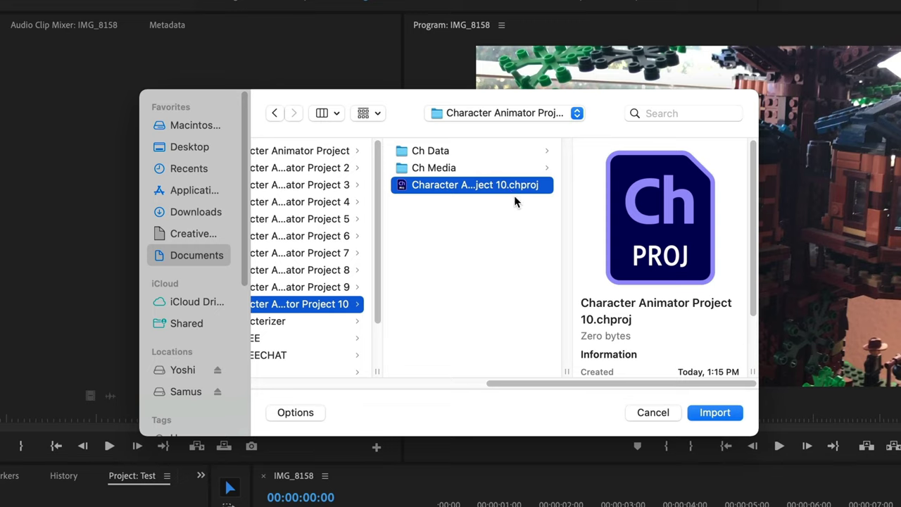
left_click(725, 414)
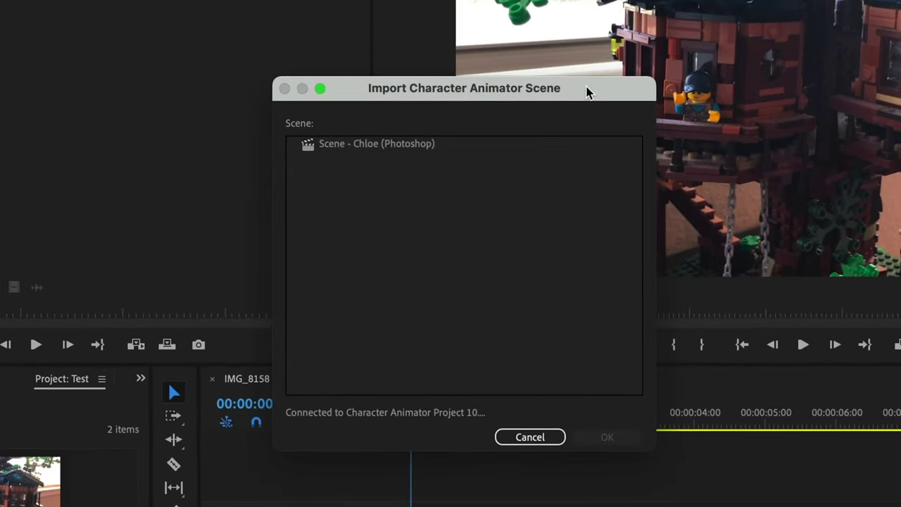
left_click_drag(588, 91, 585, 82)
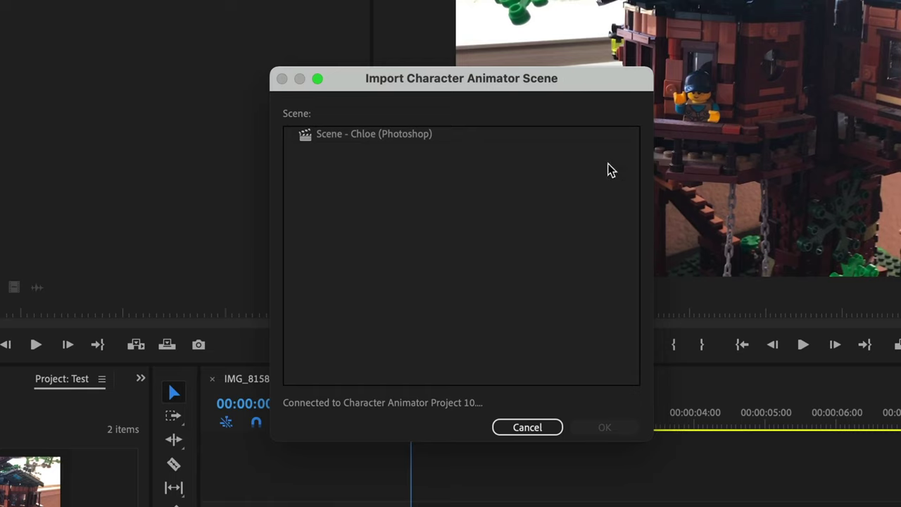
left_click(416, 137)
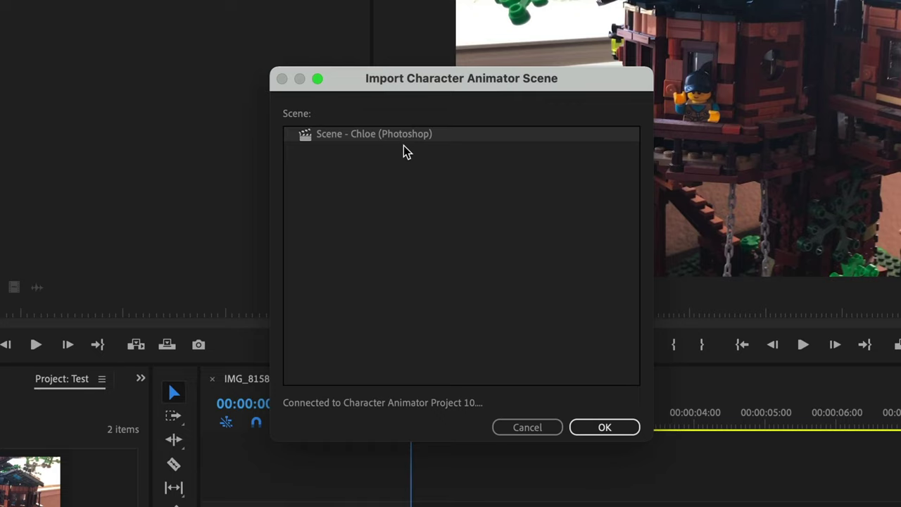
left_click(605, 427)
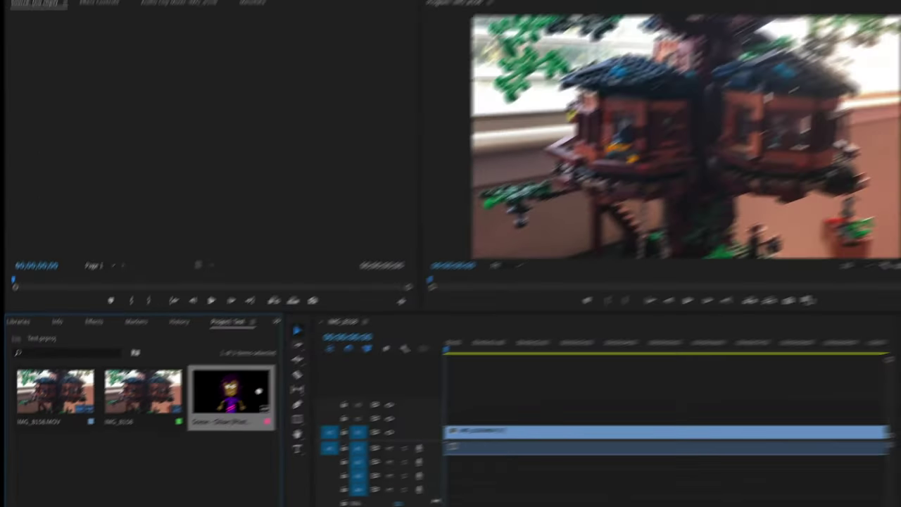
Place the imported Chloe scene on track V2 above IMG_8158.MOV at the sequence start and scrub to 00:00:04:02
left_click_drag(569, 208, 424, 430)
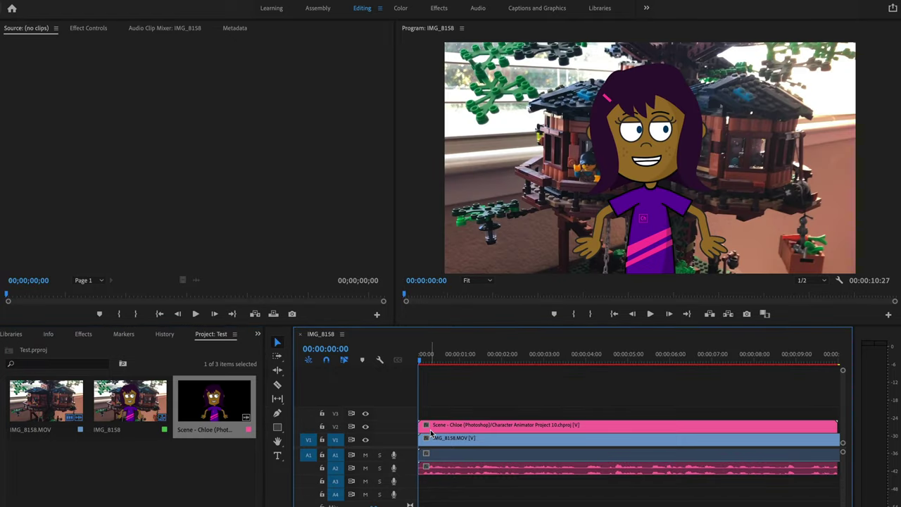
left_click_drag(436, 358, 587, 362)
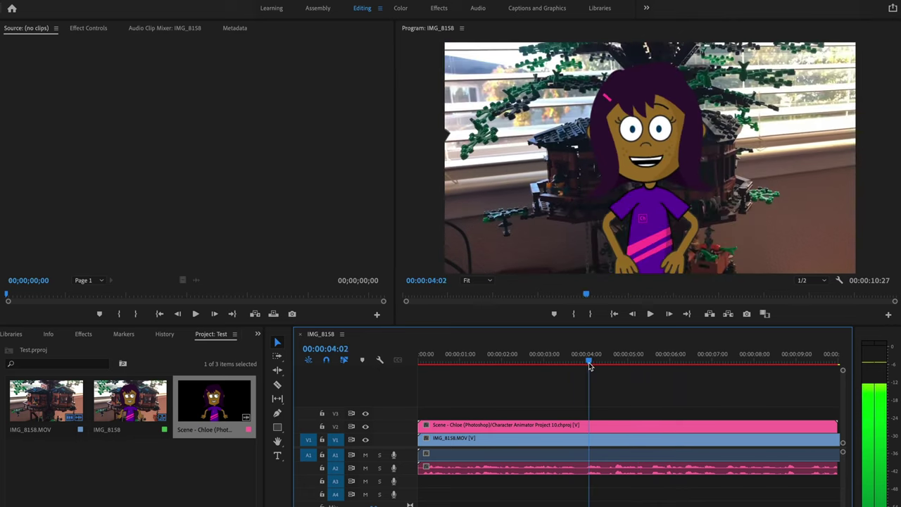
Set the Chloe clip's Motion Position to 352.0, 656.0 so she stands beside the treehouse
left_click(570, 427)
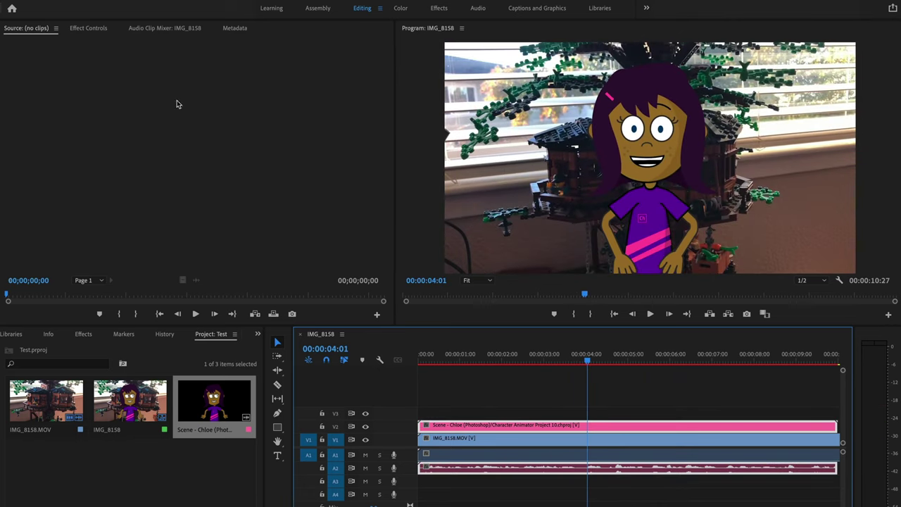
left_click(89, 28)
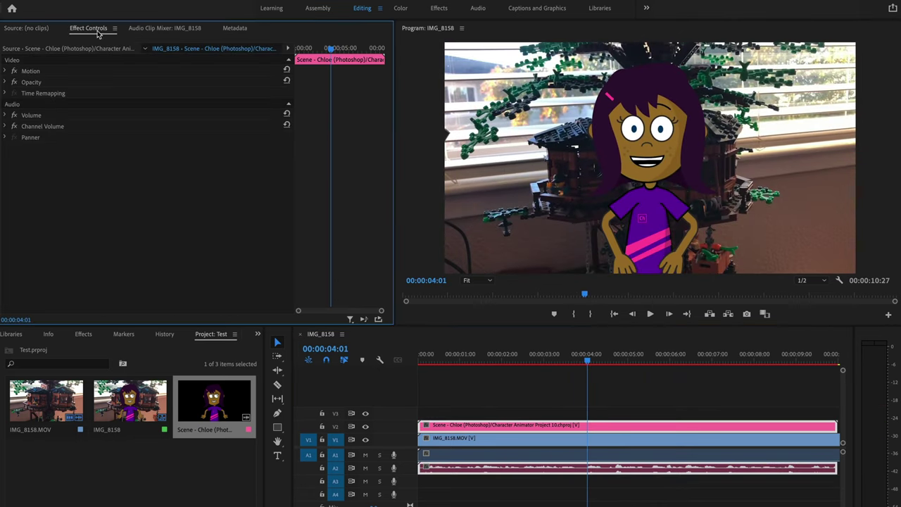
left_click(5, 71)
mouse_move(152, 82)
left_mouse_down()
mouse_move(140, 82)
mouse_move(188, 83)
mouse_move(133, 82)
left_mouse_up()
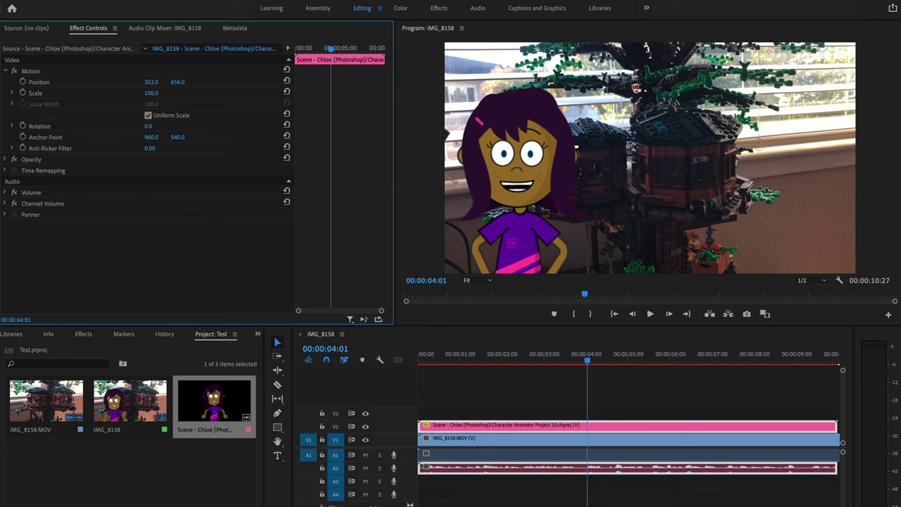
Play the IMG_8158 sequence from the start and scrub through it to review Chloe composited over the treehouse footage
left_click_drag(589, 356, 442, 334)
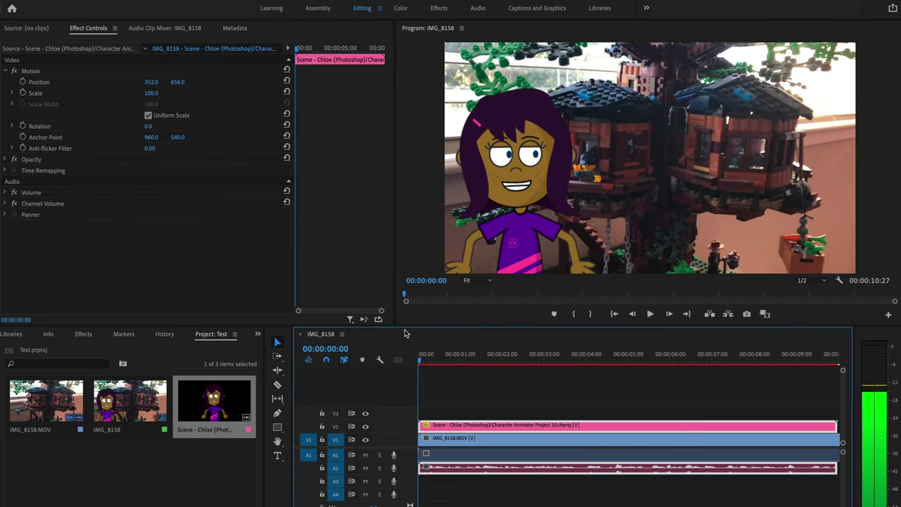
key("space")
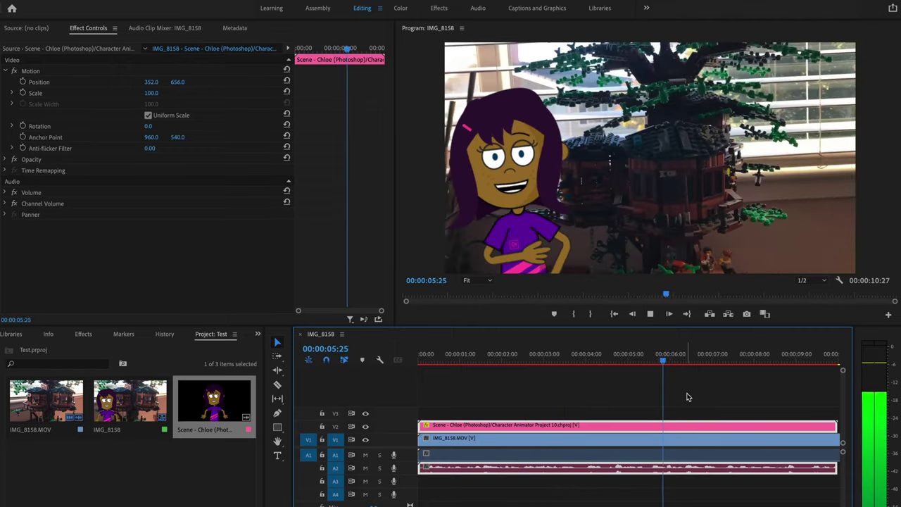
key("space")
mouse_move(689, 360)
left_mouse_down()
mouse_move(739, 360)
mouse_move(679, 360)
left_mouse_up()
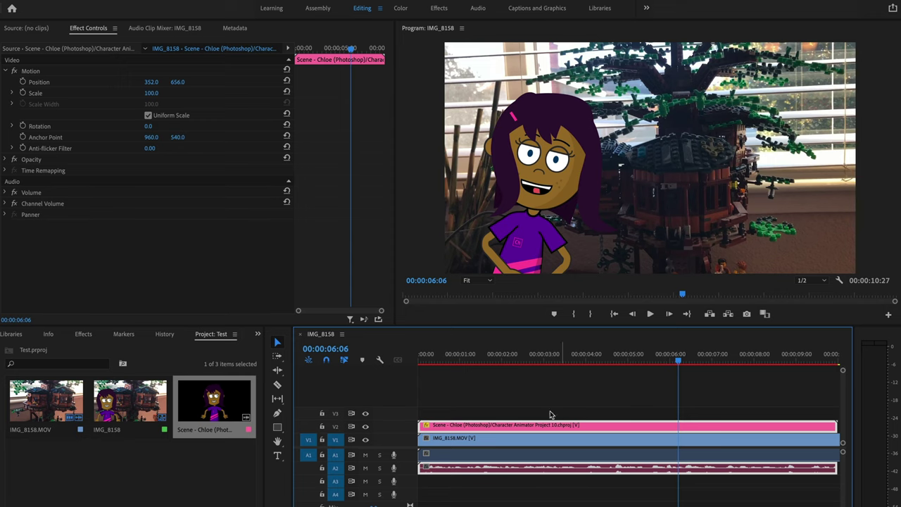
left_click_drag(678, 360, 500, 353)
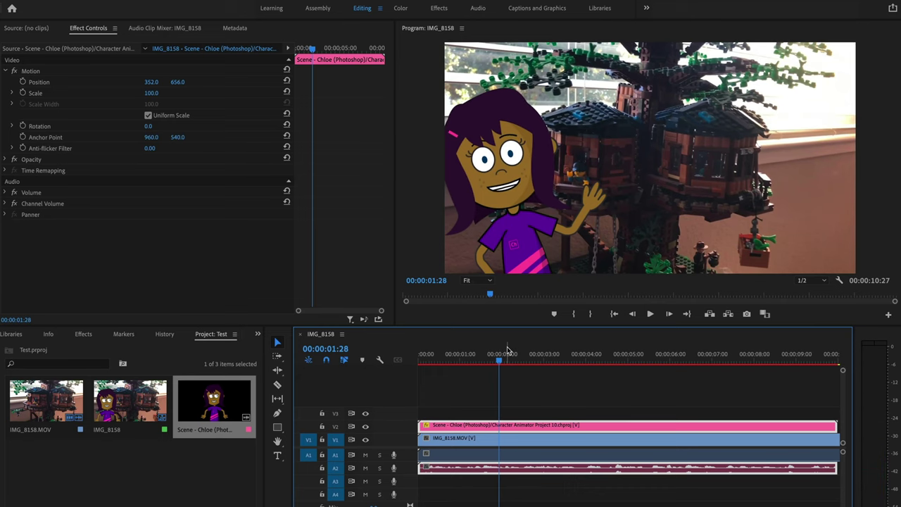
left_click_drag(515, 351, 453, 355)
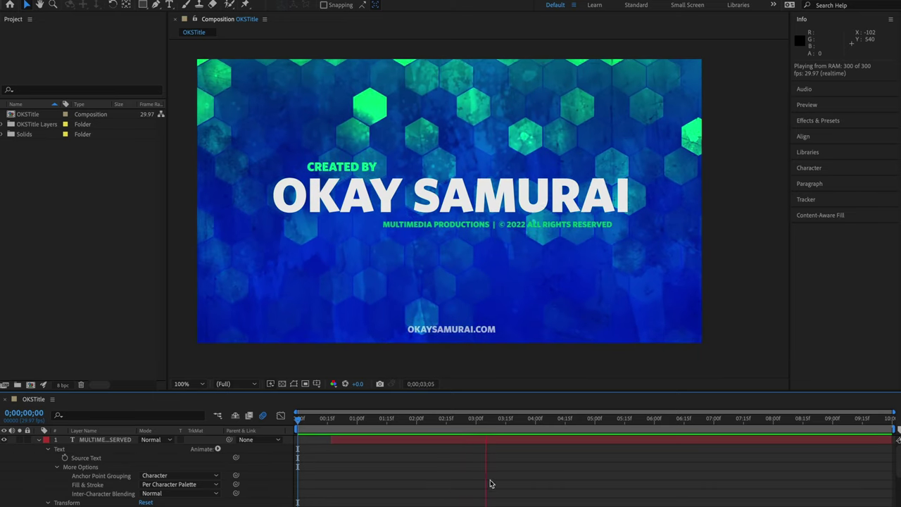
Switch to After Effects, stop the OKSTitle preview, and import Scene - Chloe (Photoshop) from Character Animator Project 10.chproj
key("space")
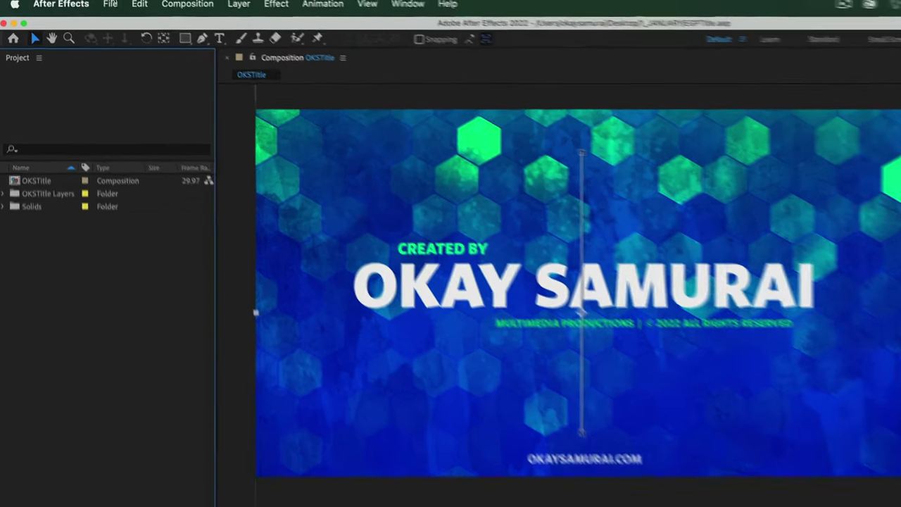
left_click(116, 8)
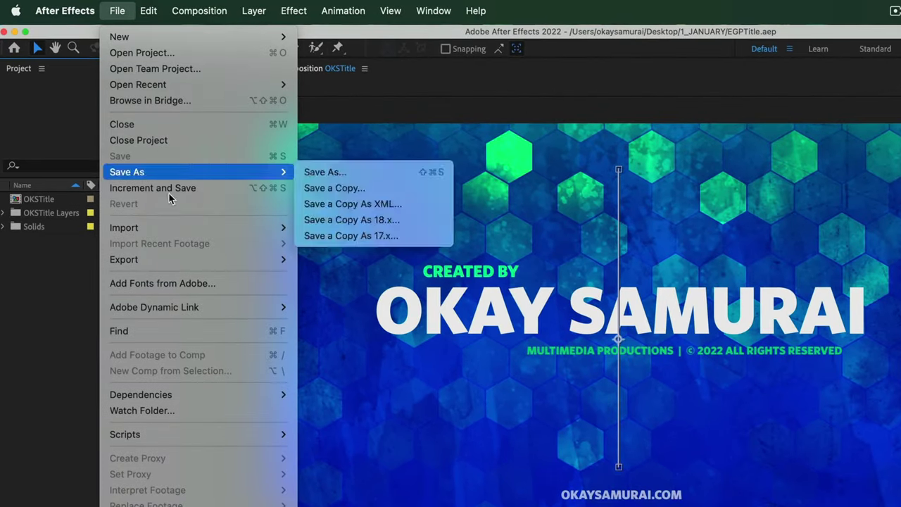
mouse_move(180, 231)
left_click(356, 228)
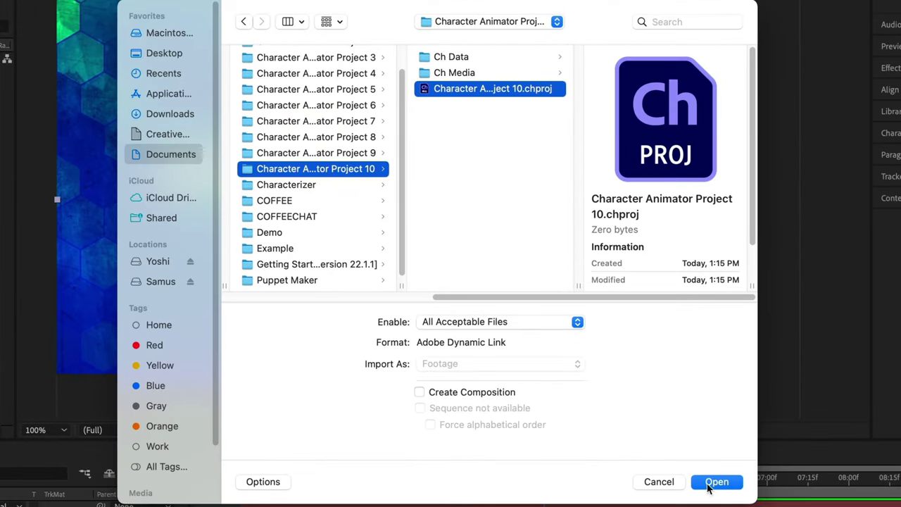
left_click(717, 483)
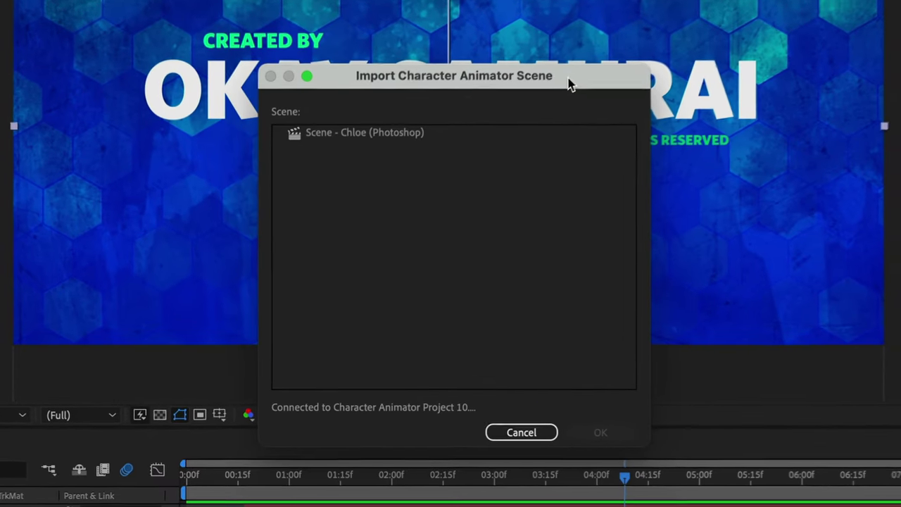
left_click(352, 135)
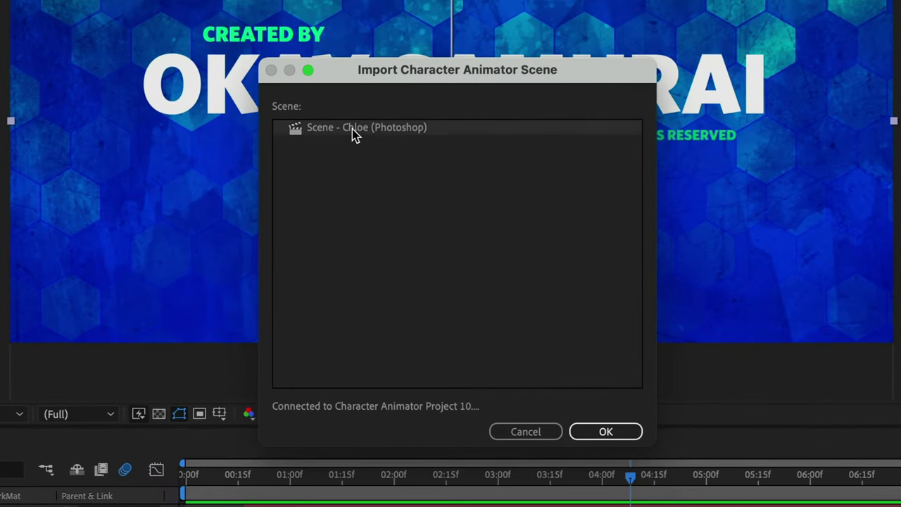
left_click(604, 433)
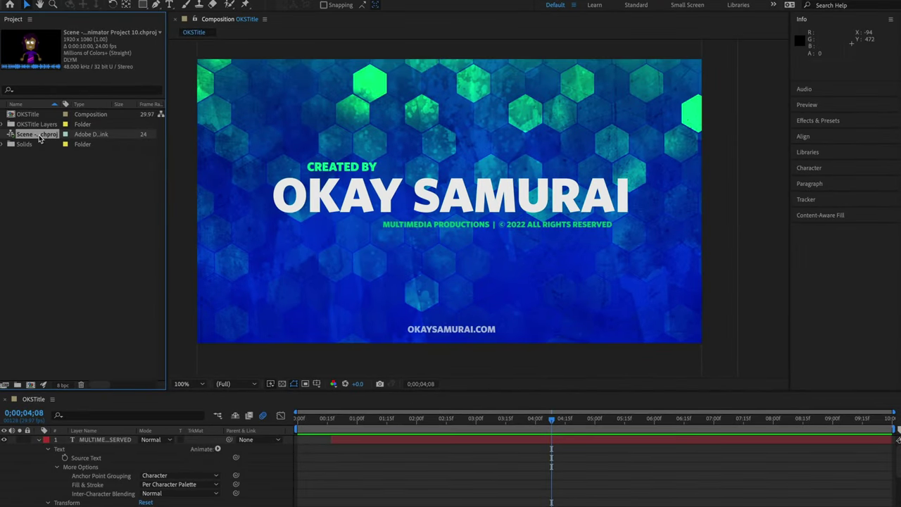
Place the Chloe scene at 67% scale in the lower left of the OKSTitle composition behind the title text, and preview from 0;00;00;18
left_click_drag(39, 139, 306, 252)
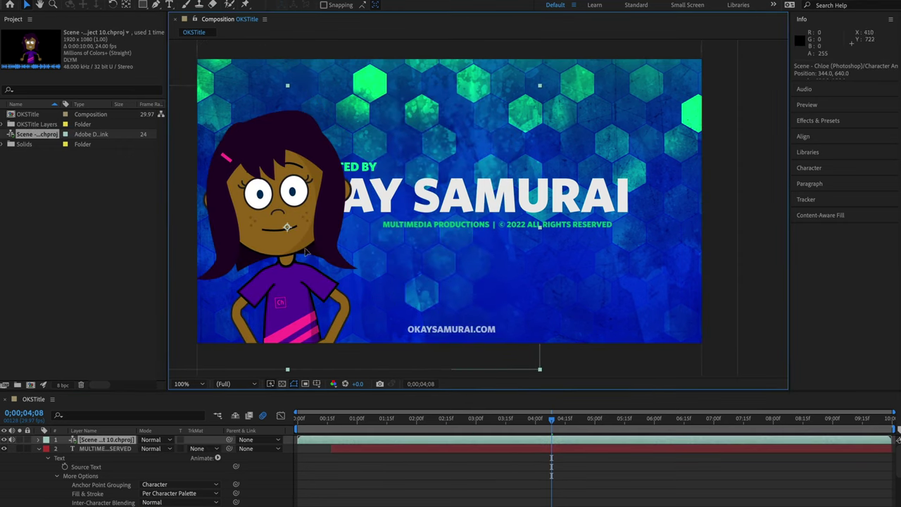
left_click_drag(540, 88, 456, 163)
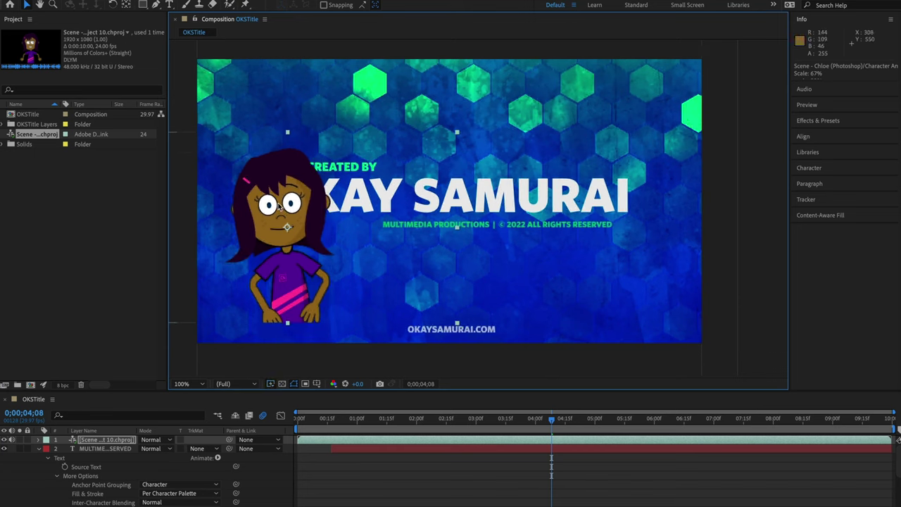
left_click_drag(510, 422, 359, 429)
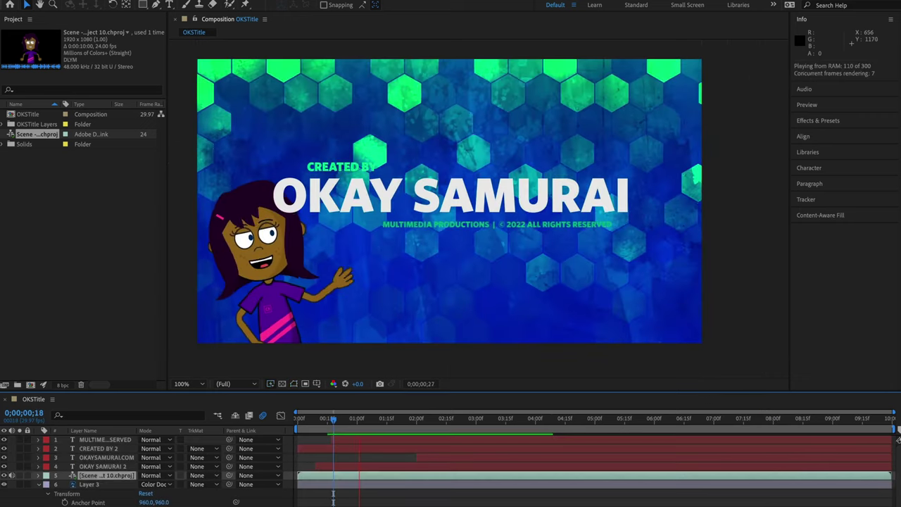